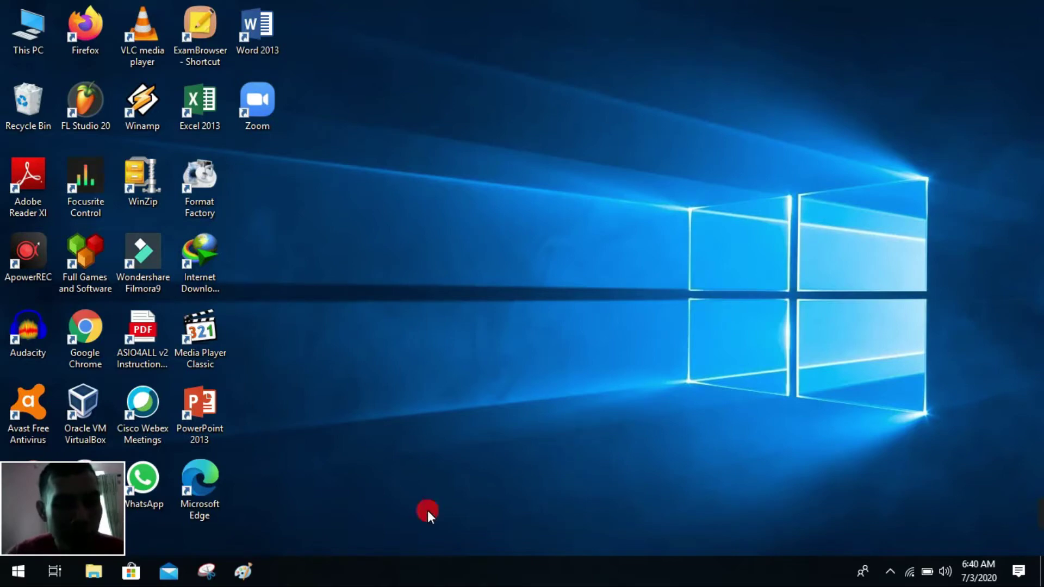
# - View the LOGO KABUPATEN MURUNG RAYA image in the Downloads folder, then close it and minimize the folder window
pyautogui.click(93, 574)
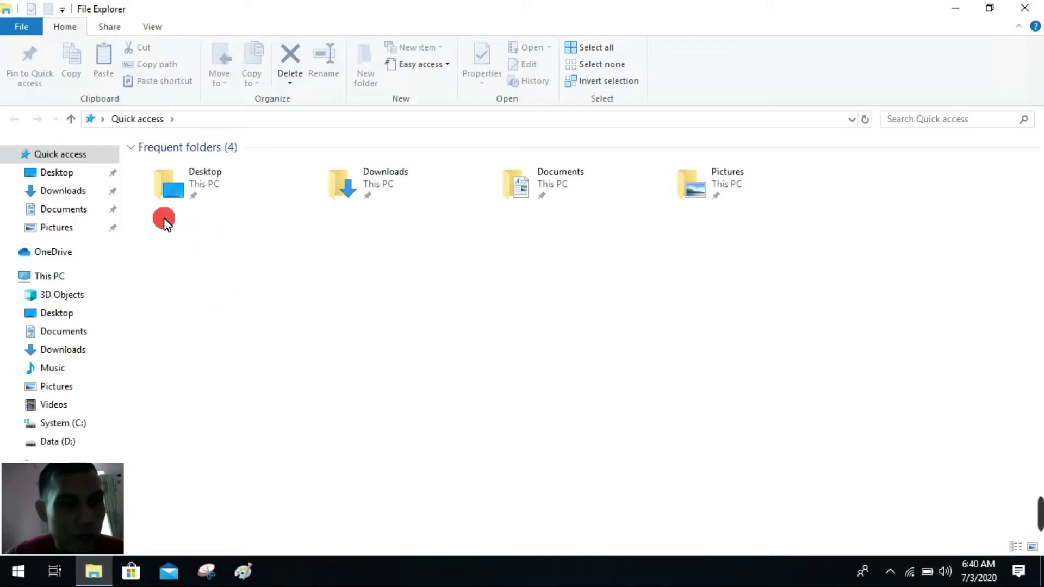
pyautogui.click(77, 195)
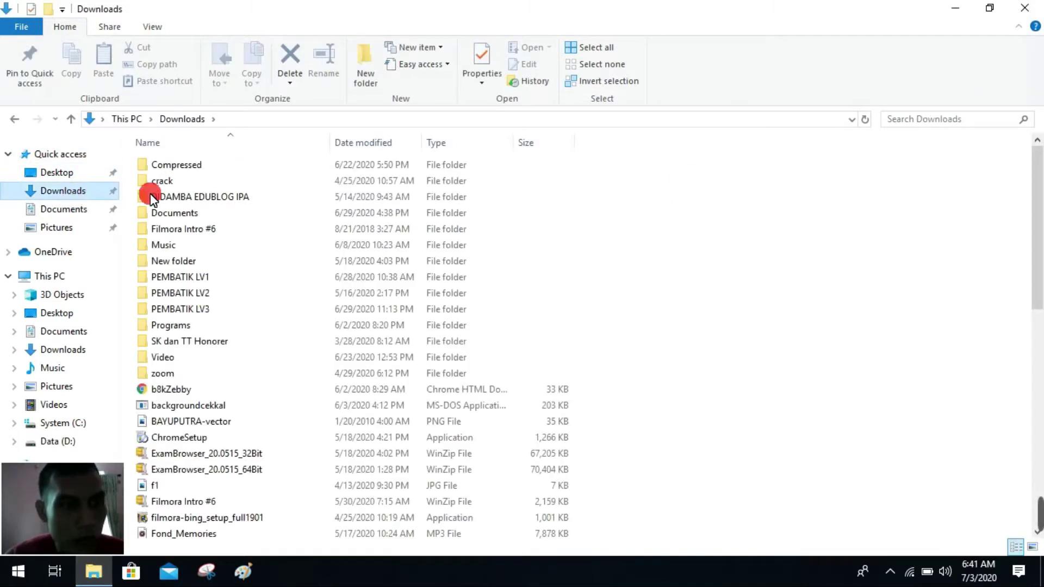
pyautogui.scroll(-3, 339, 293)
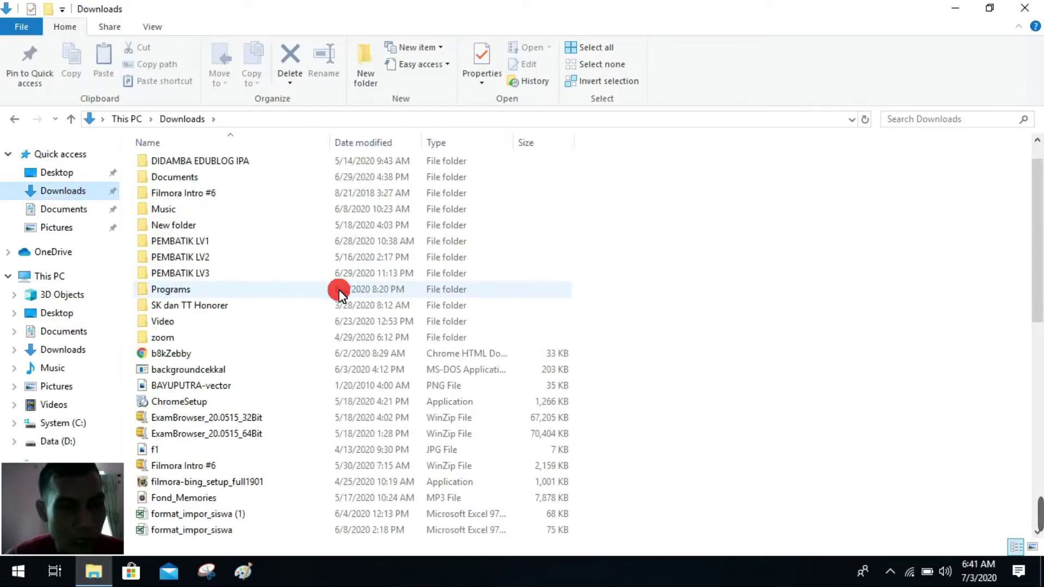
pyautogui.scroll(-2, 339, 292)
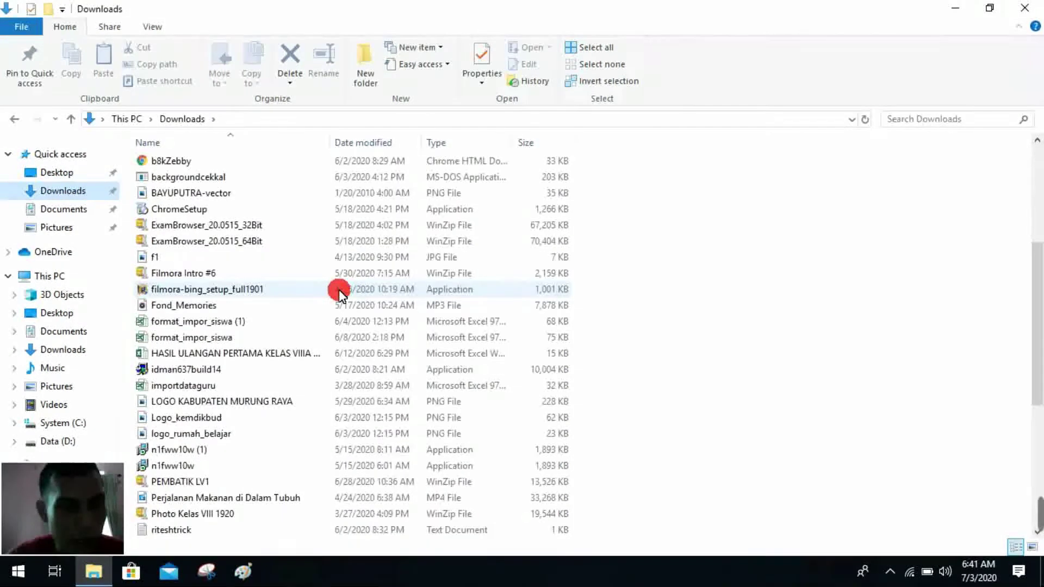
pyautogui.scroll(-1, 338, 296)
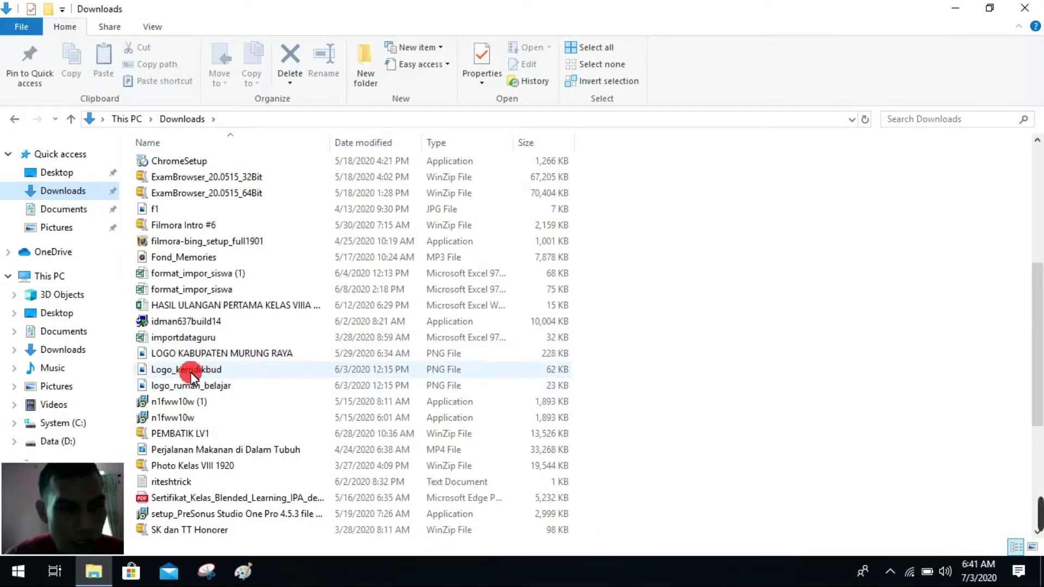
pyautogui.moveTo(196, 372)
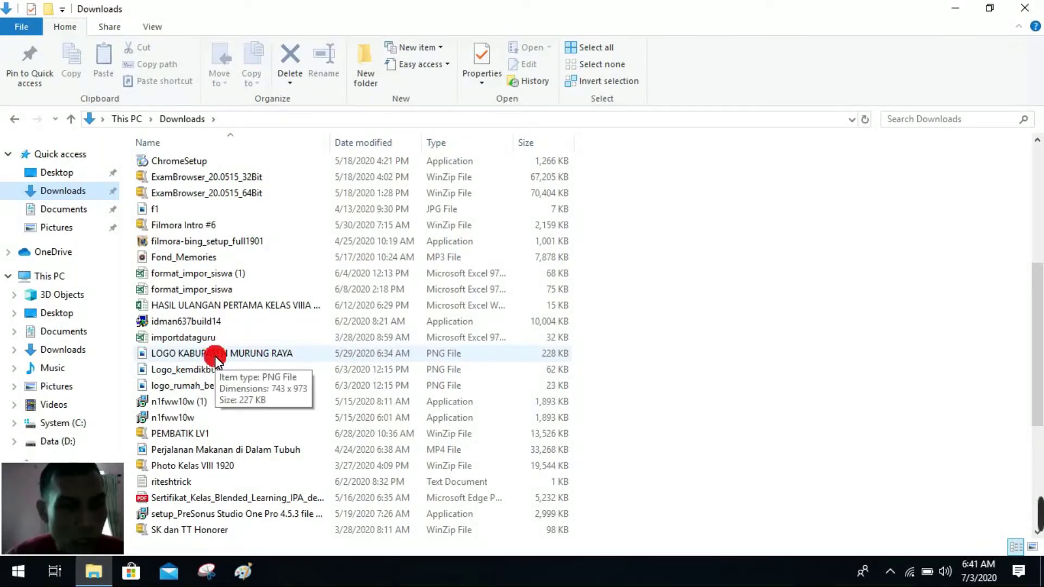
pyautogui.click(217, 357)
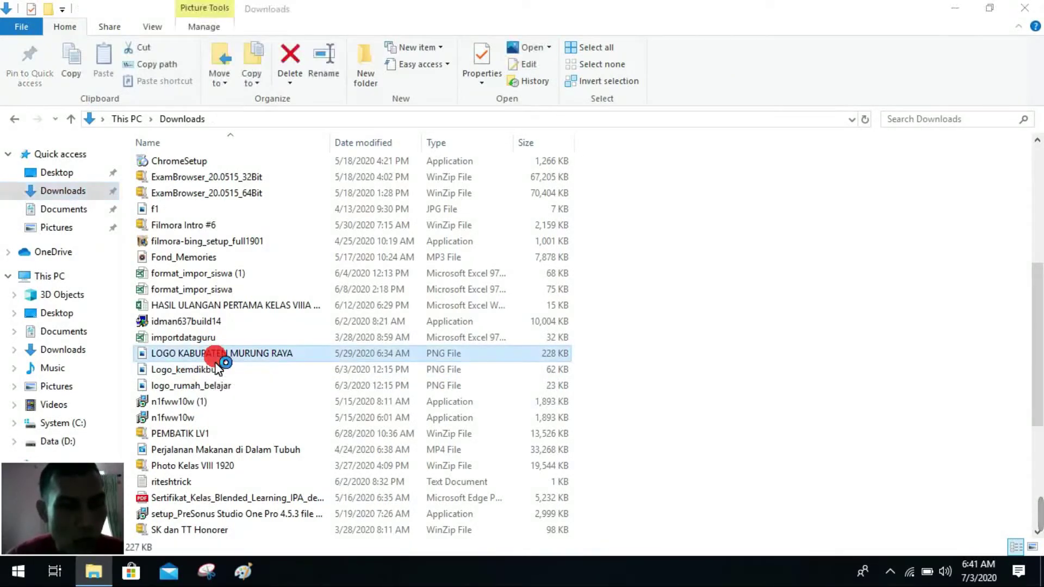
pyautogui.doubleClick(215, 358)
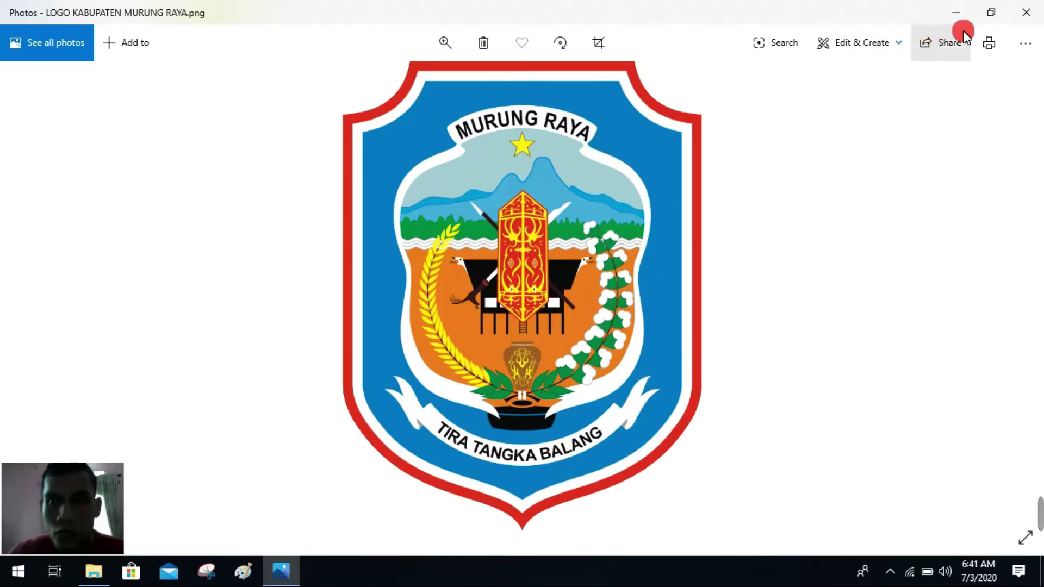
pyautogui.click(1024, 16)
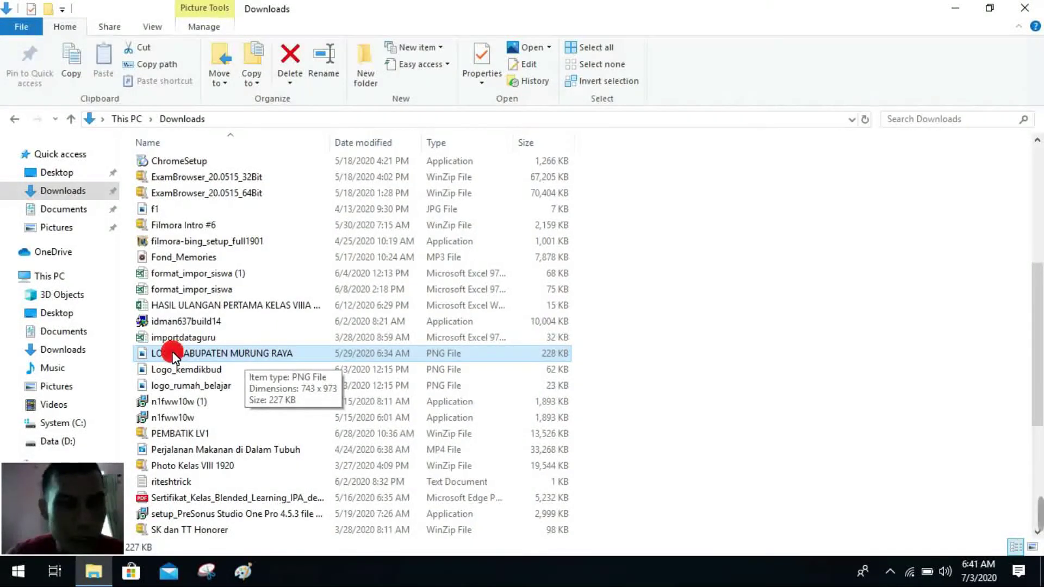
pyautogui.click(956, 8)
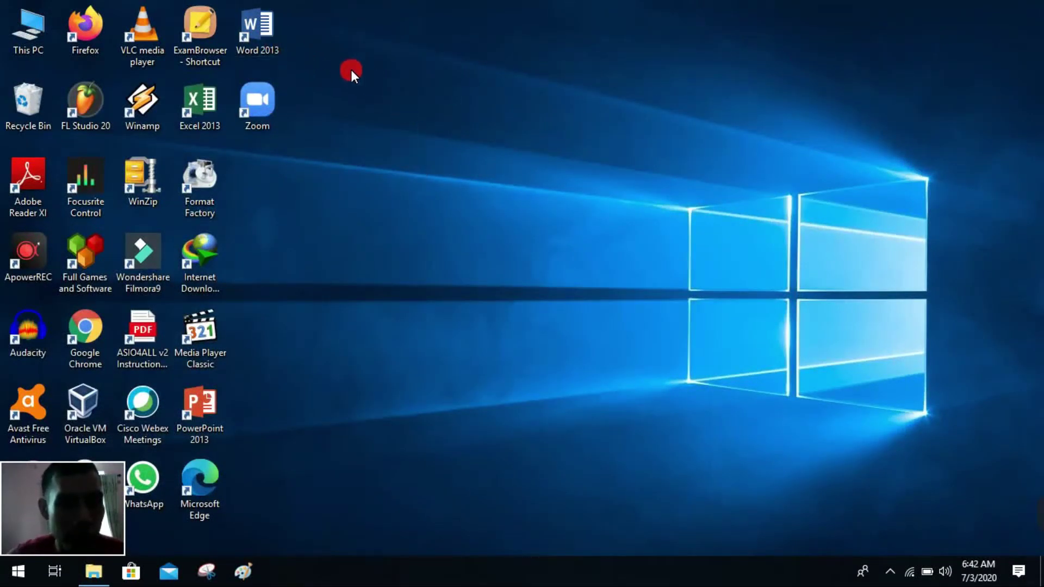
# - Open Word 2013 and create a blank document
pyautogui.rightClick(261, 23)
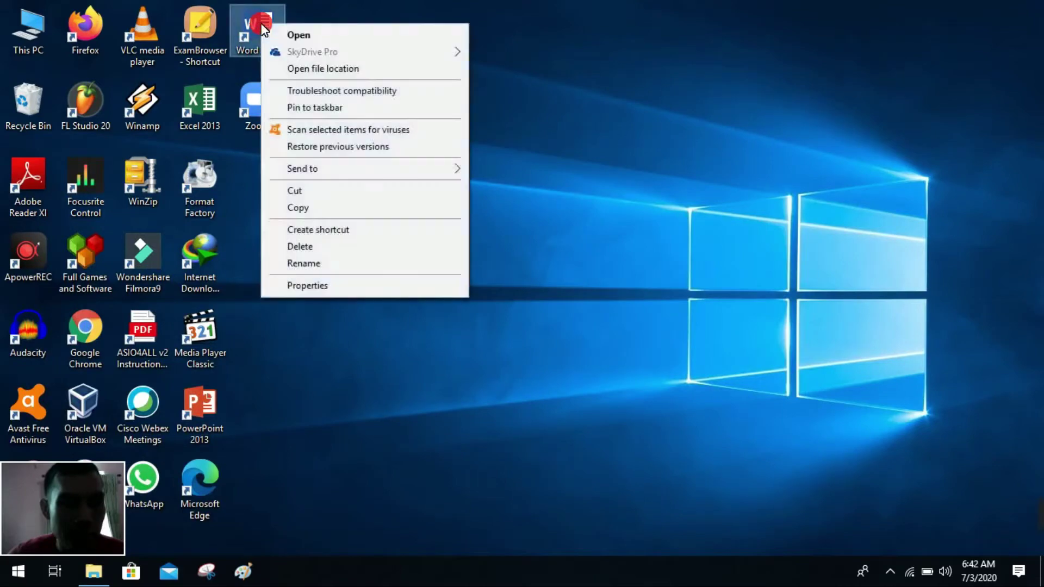
pyautogui.click(305, 36)
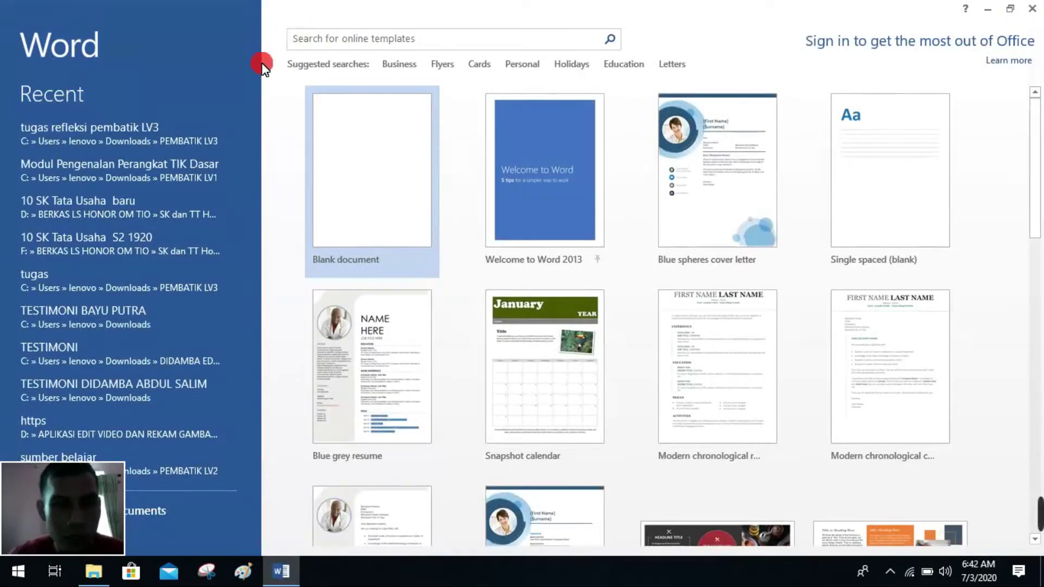
pyautogui.click(370, 164)
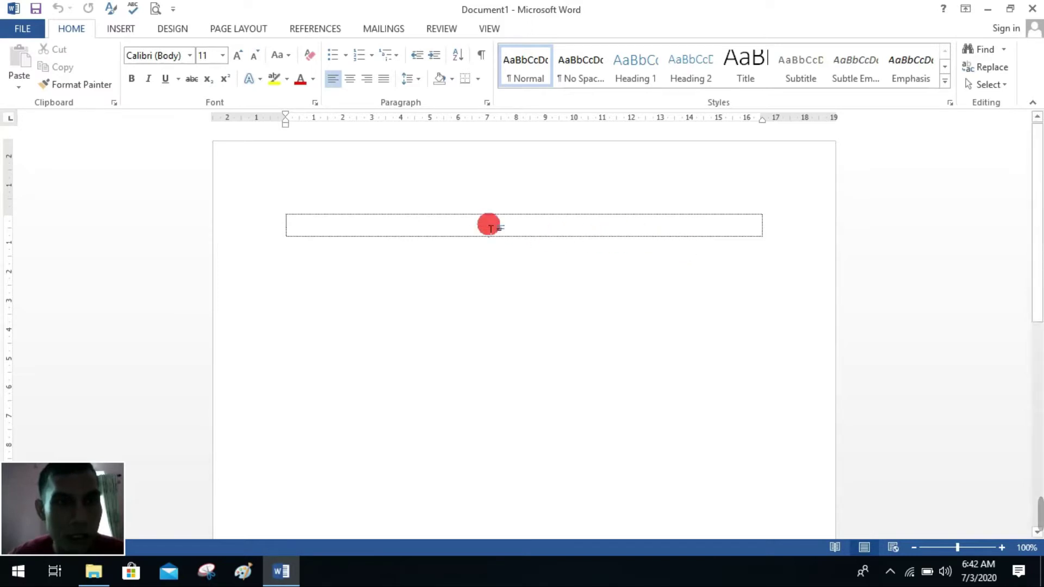
# - Set custom page margins of 2 cm for top, bottom and right, and 2.5 cm for left
pyautogui.click(240, 27)
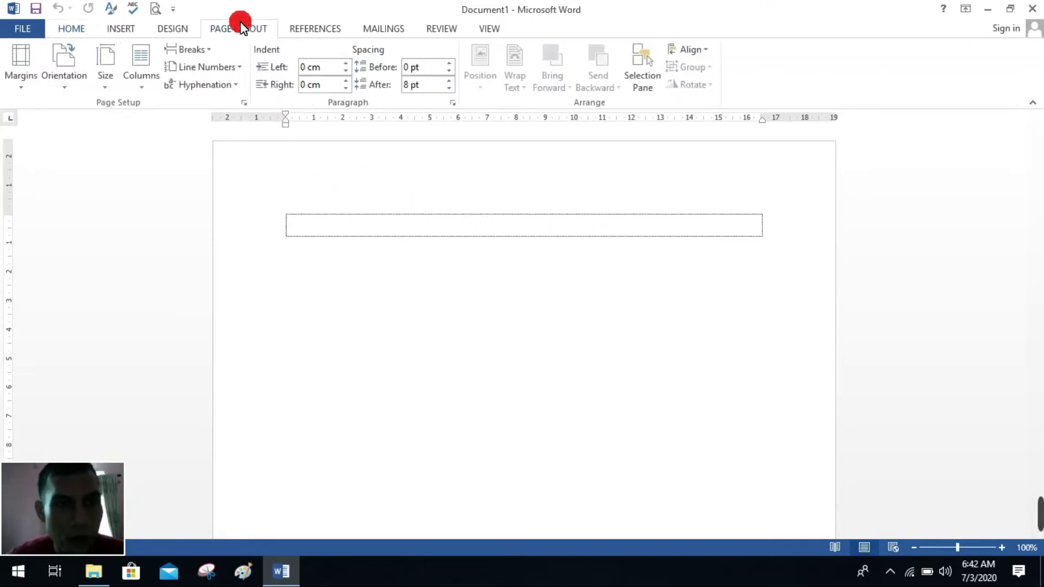
pyautogui.click(24, 62)
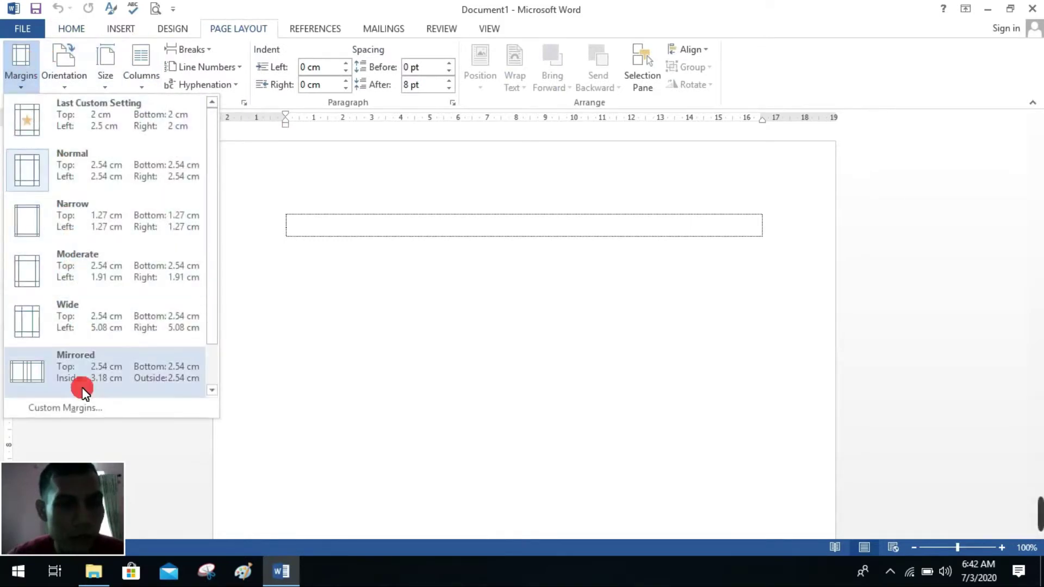
pyautogui.click(150, 409)
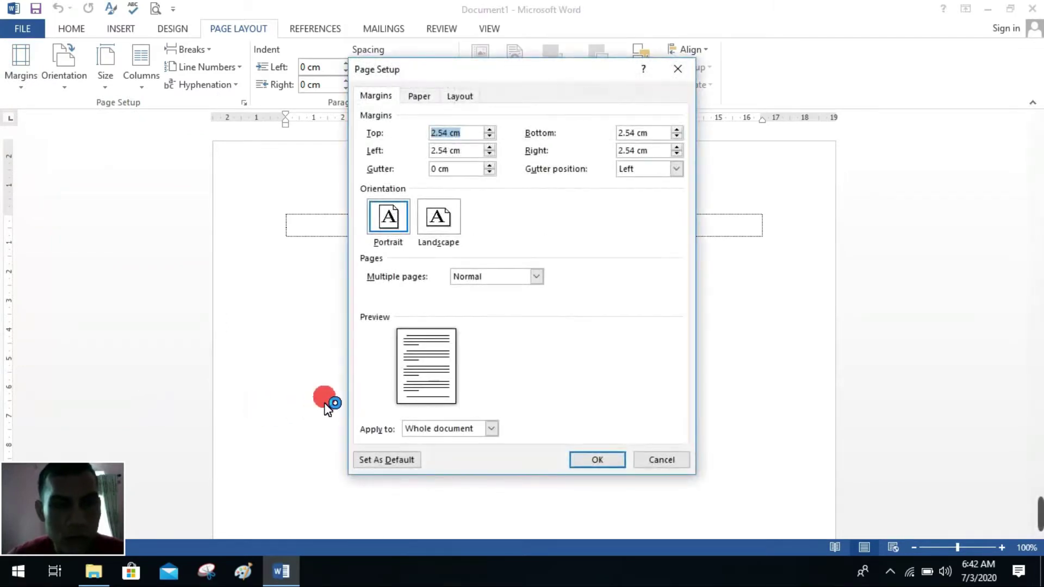
pyautogui.click(490, 136)
pyautogui.click(490, 136)
pyautogui.click(491, 136)
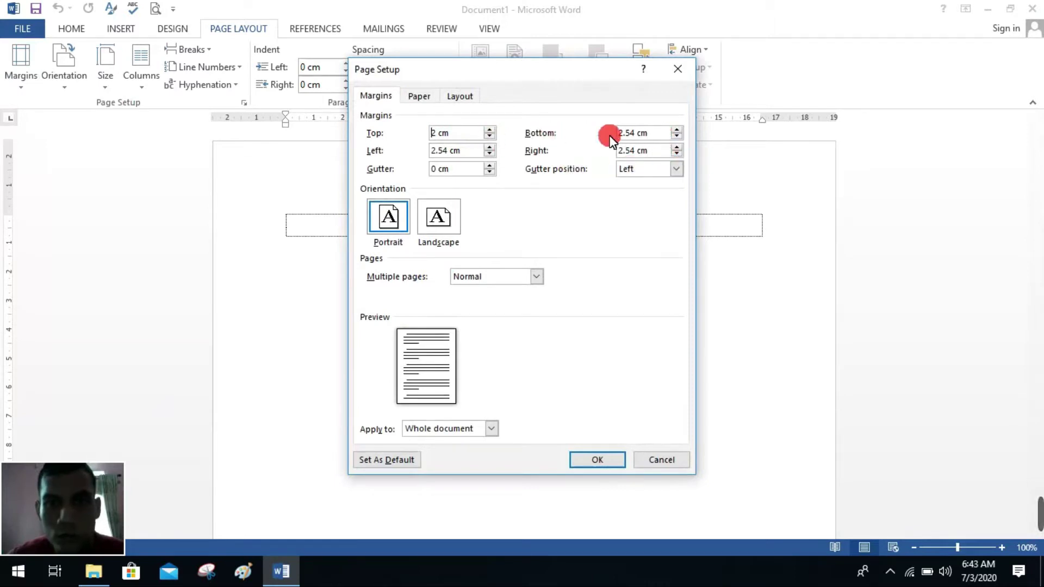
pyautogui.click(677, 136)
pyautogui.click(677, 136)
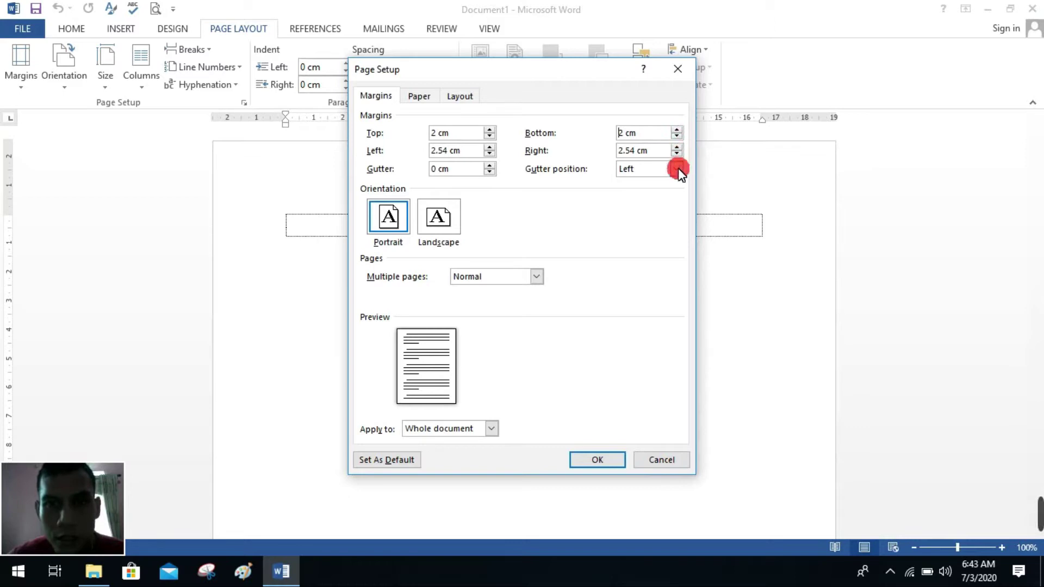
pyautogui.click(677, 155)
pyautogui.click(678, 154)
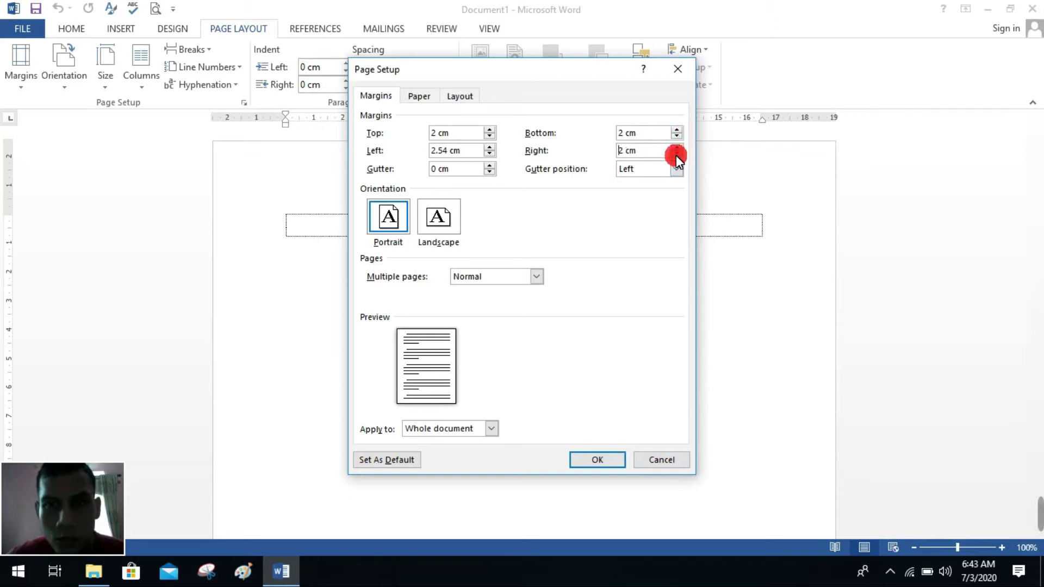
pyautogui.click(488, 153)
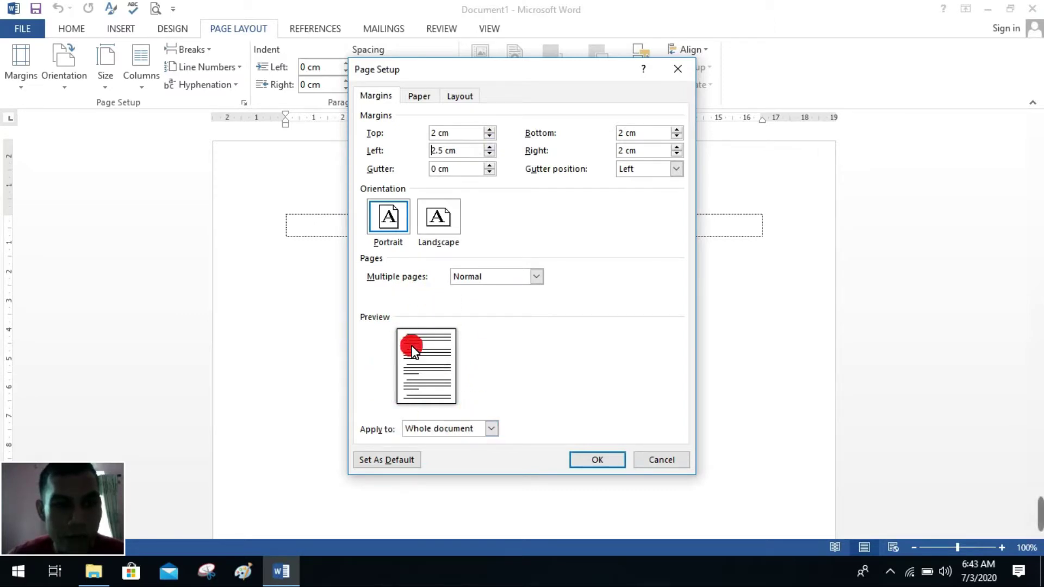
# - Set the paper height to 33 cm for the whole document and apply the page setup
pyautogui.click(416, 97)
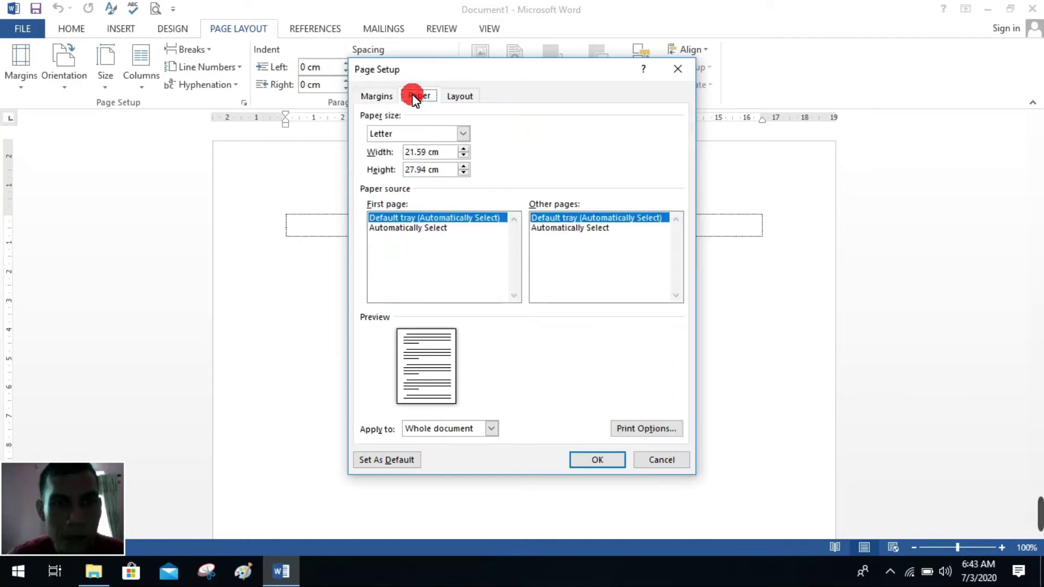
pyautogui.click(463, 165)
pyautogui.doubleClick(463, 166)
pyautogui.doubleClick(463, 166)
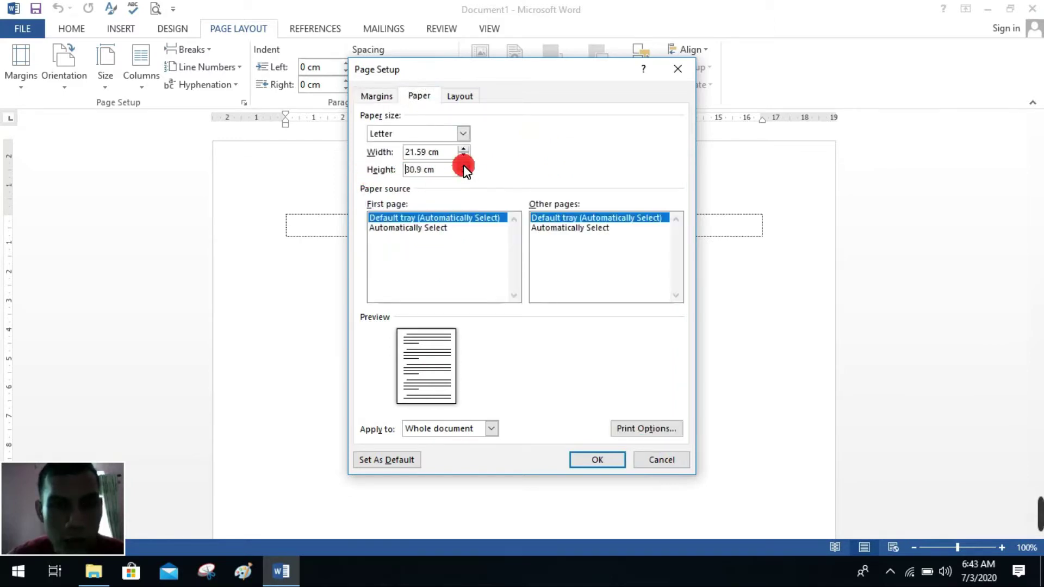
pyautogui.click(463, 165)
pyautogui.click(463, 165)
pyautogui.click(463, 166)
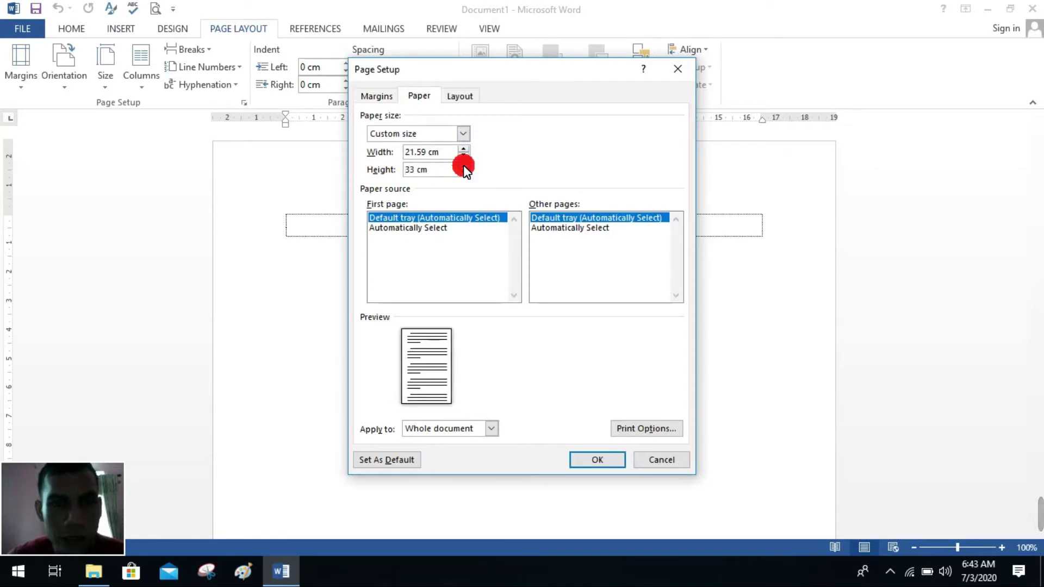
pyautogui.click(598, 466)
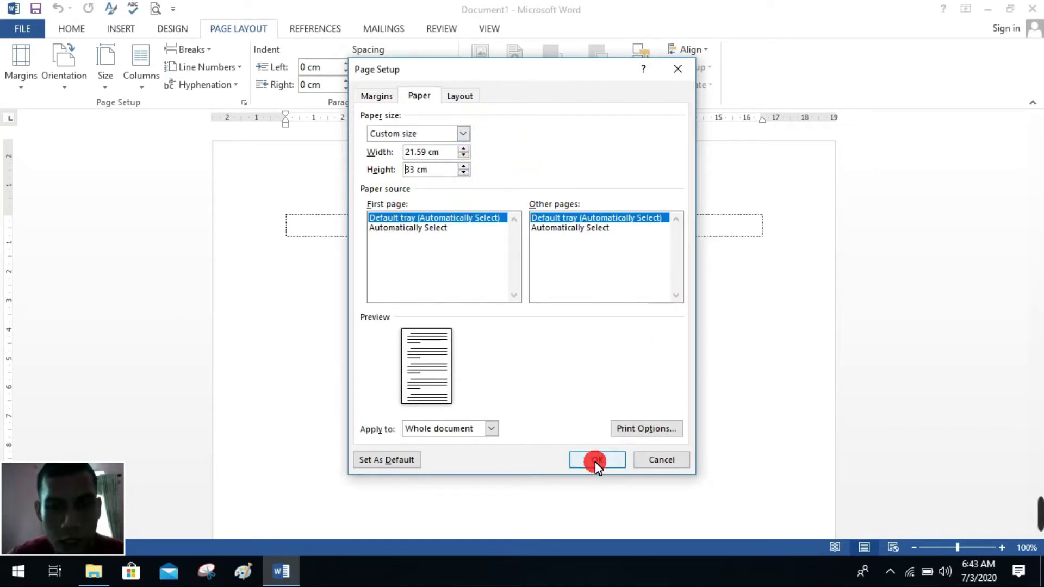
# - Set the font of the centred first line to Times New Roman, size 12
pyautogui.click(560, 343)
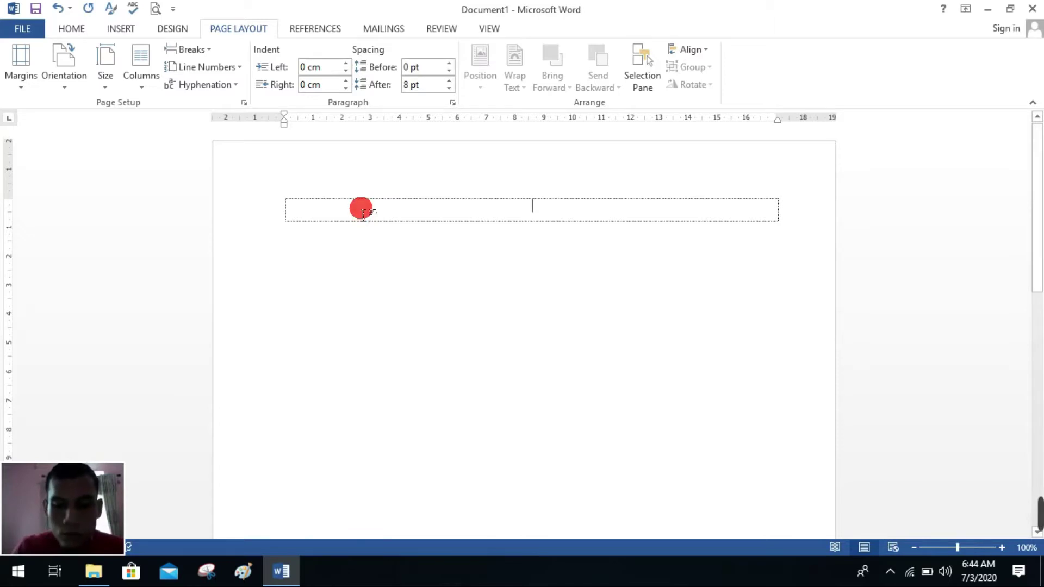
pyautogui.write('P')
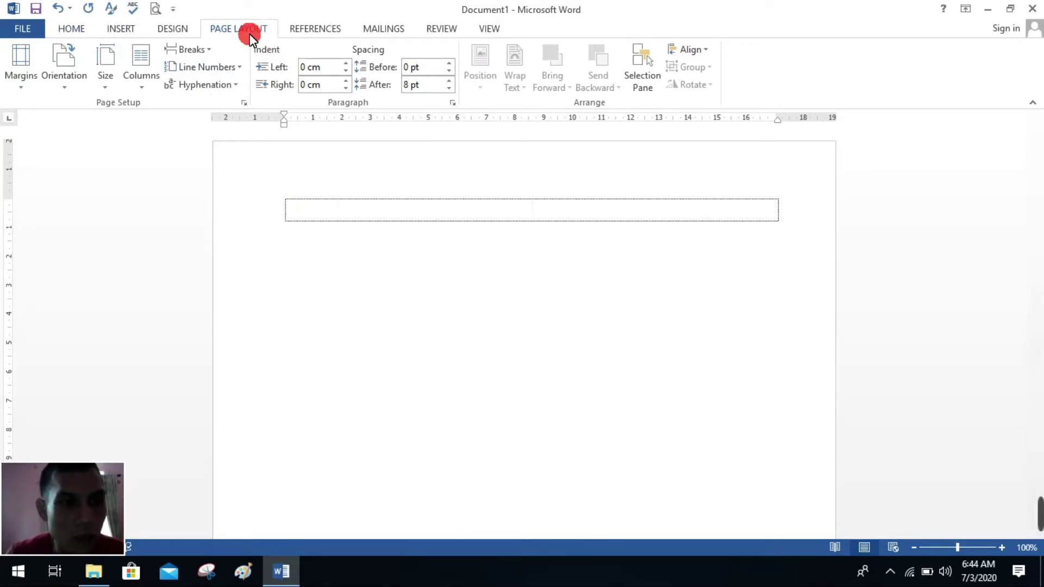
pyautogui.click(72, 30)
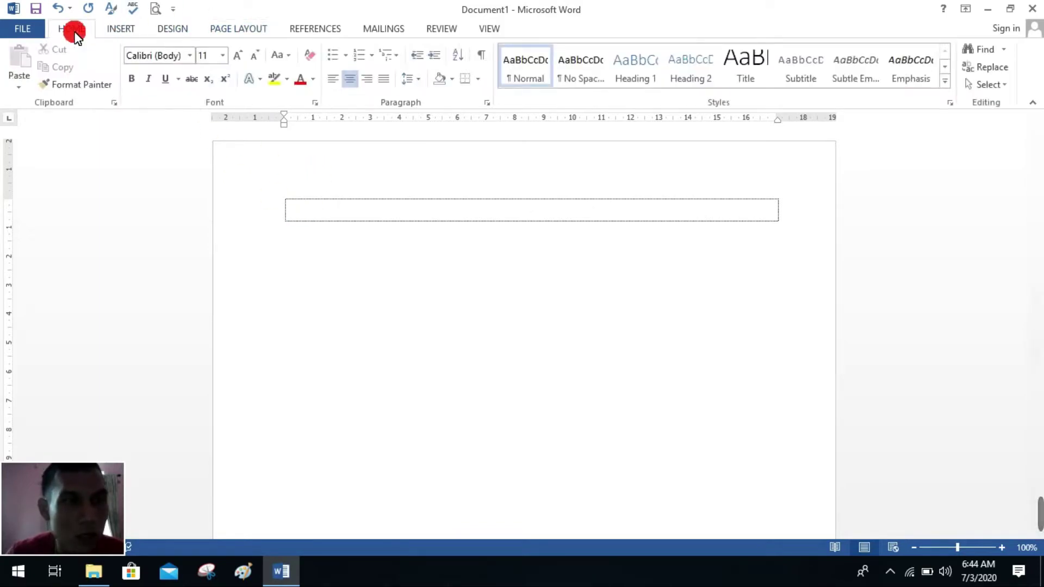
pyautogui.click(189, 56)
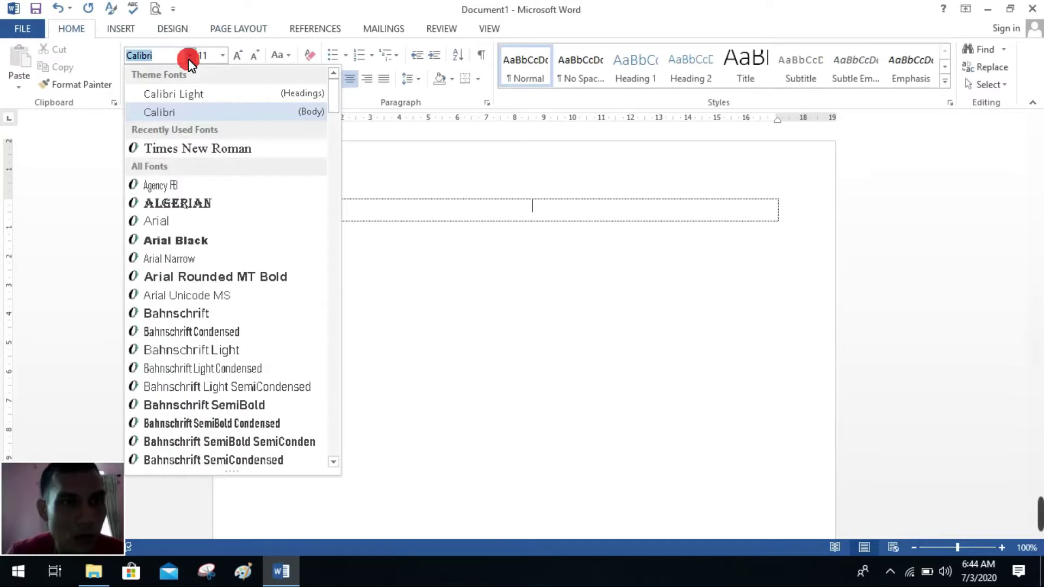
pyautogui.click(200, 149)
pyautogui.click(222, 55)
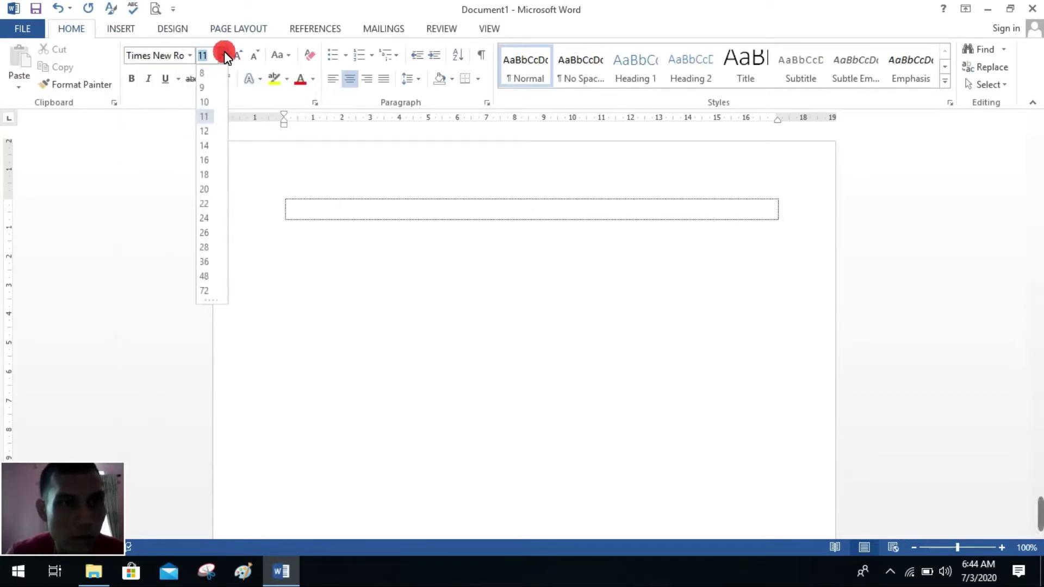
pyautogui.click(208, 134)
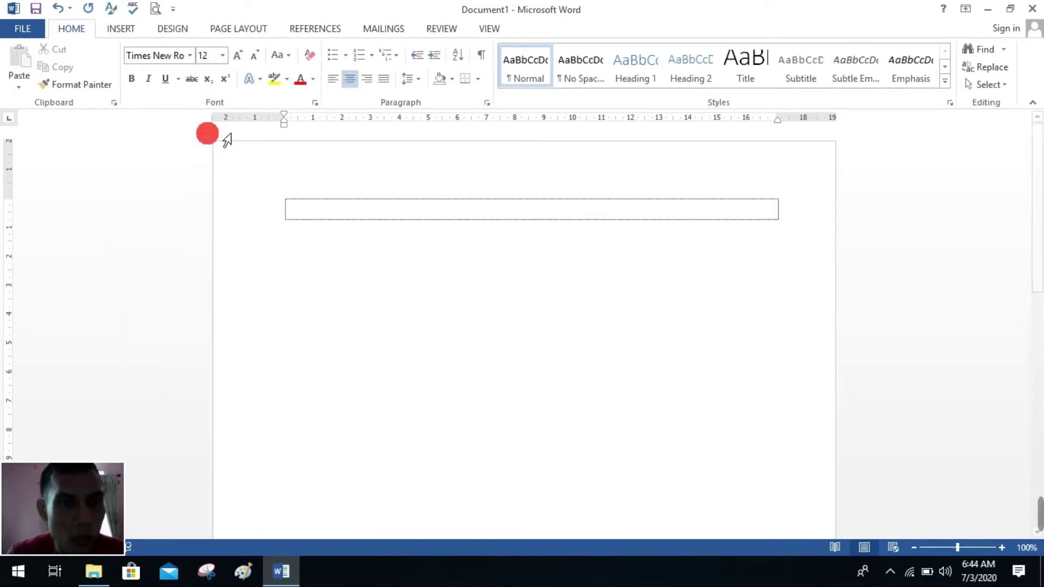
# - Enter the letterhead's first line as PEMERINTAH KABUPATEN MURUNG RAYA
pyautogui.click(535, 207)
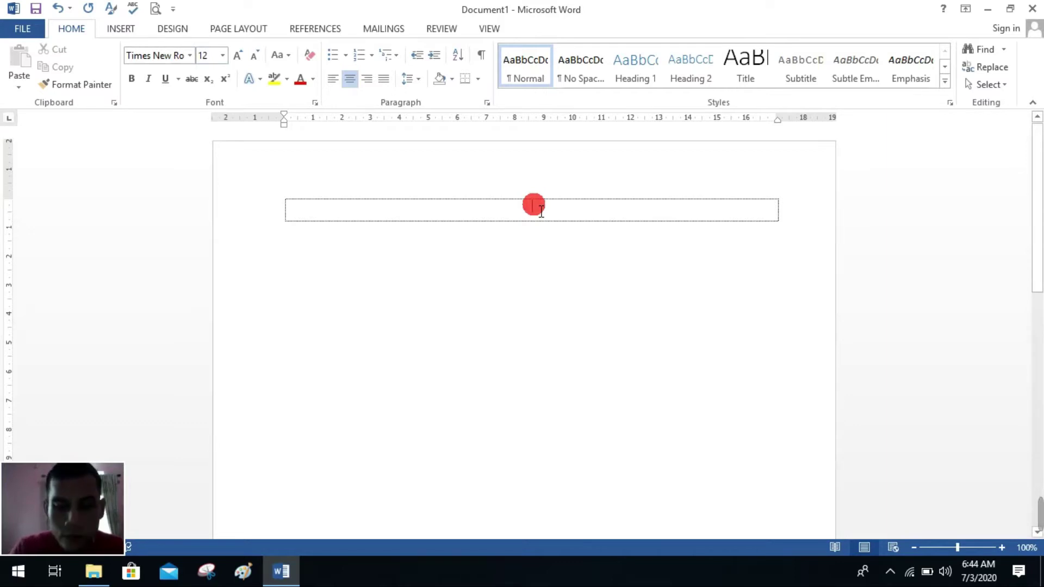
pyautogui.write('PEMERINTAH KABUP')
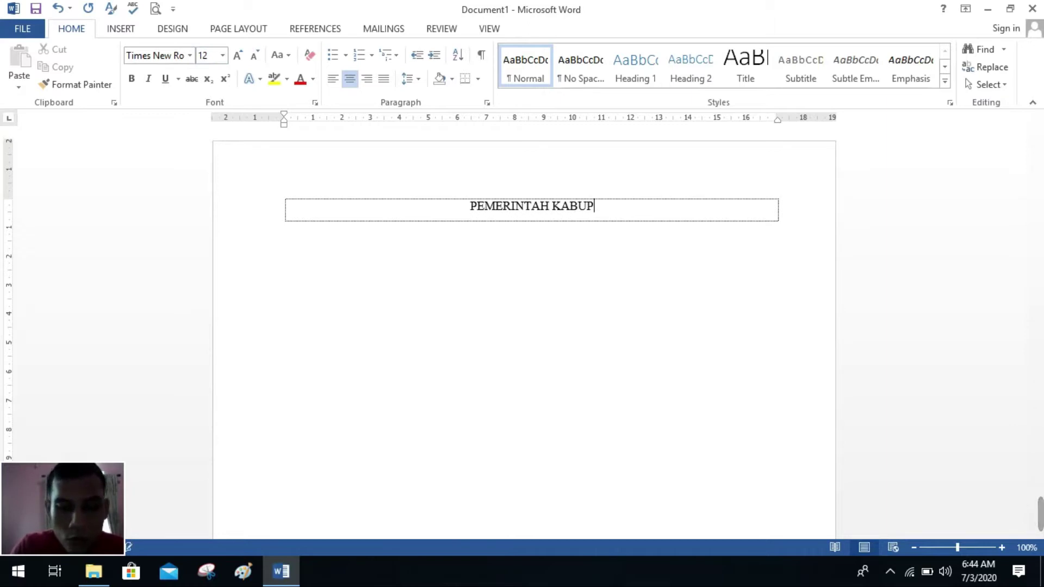
pyautogui.write('ATEN MURUNG RAYA')
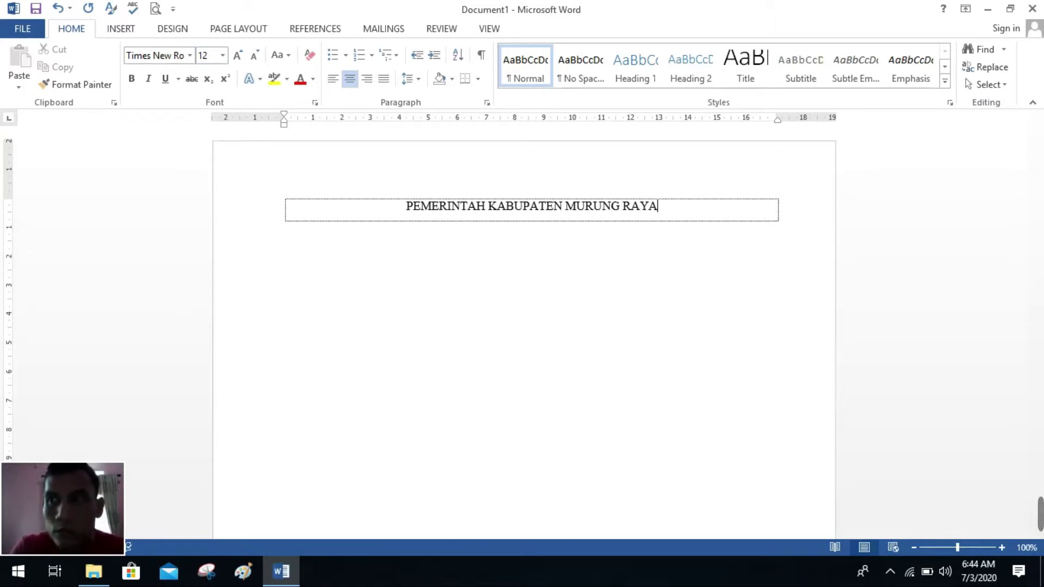
# - Add a second row to the letterhead table reading DINAS PENDIDIKAN DAN KEBUDAYAAN
pyautogui.press('Tab')
pyautogui.write('DINA')
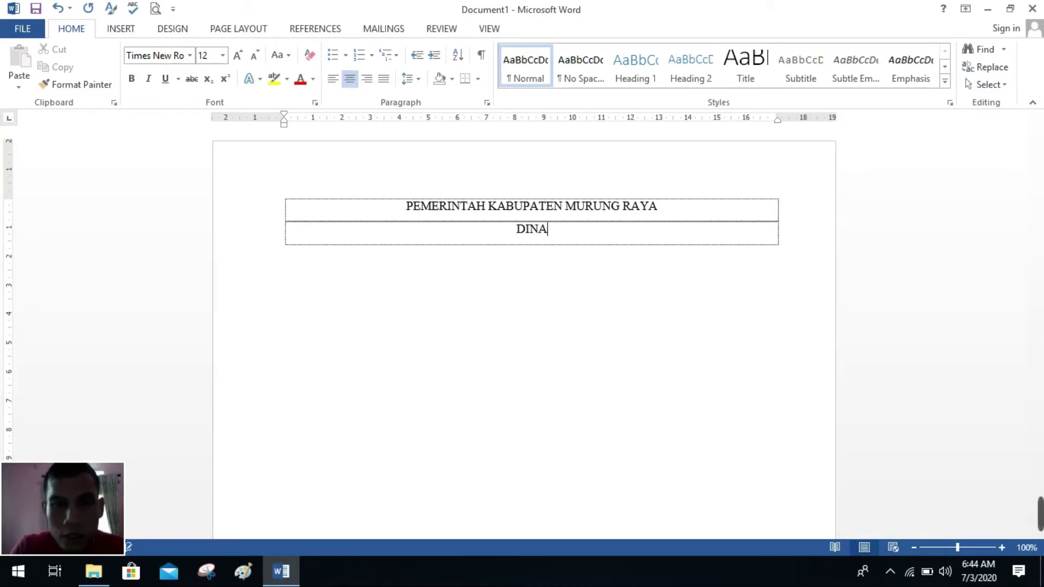
pyautogui.write('S PENDIDIK')
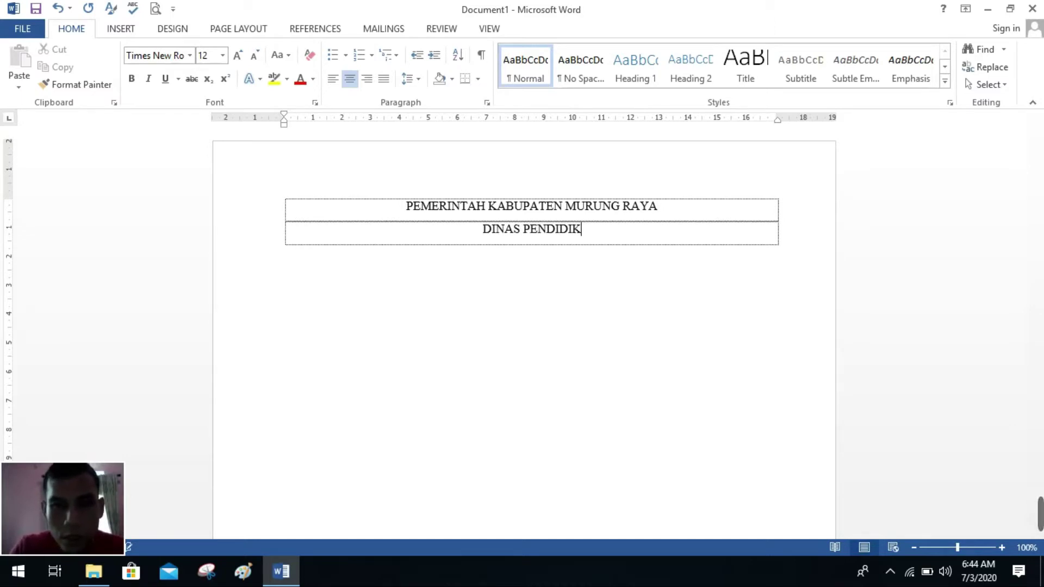
pyautogui.write('AN DAN K')
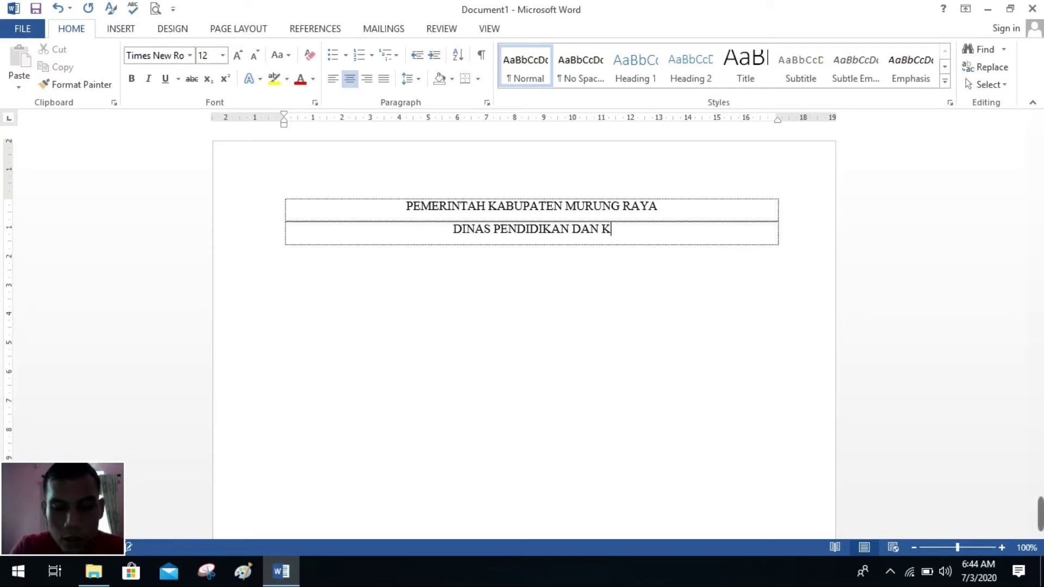
pyautogui.write('EBUDAYAAN')
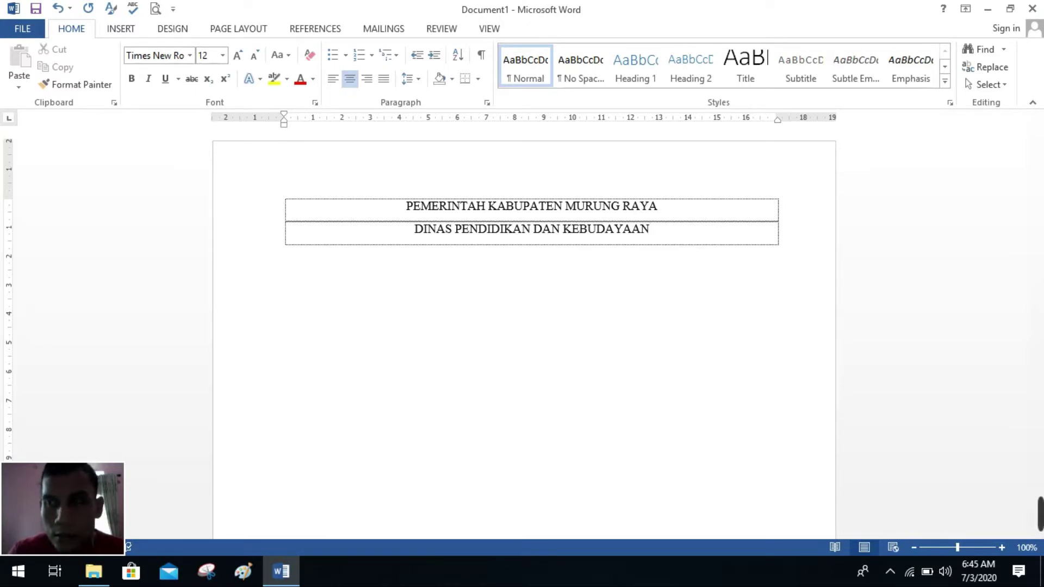
# - Add a third letterhead row with the school name SMP NEGERI 3 MURUNG
pyautogui.press('Tab')
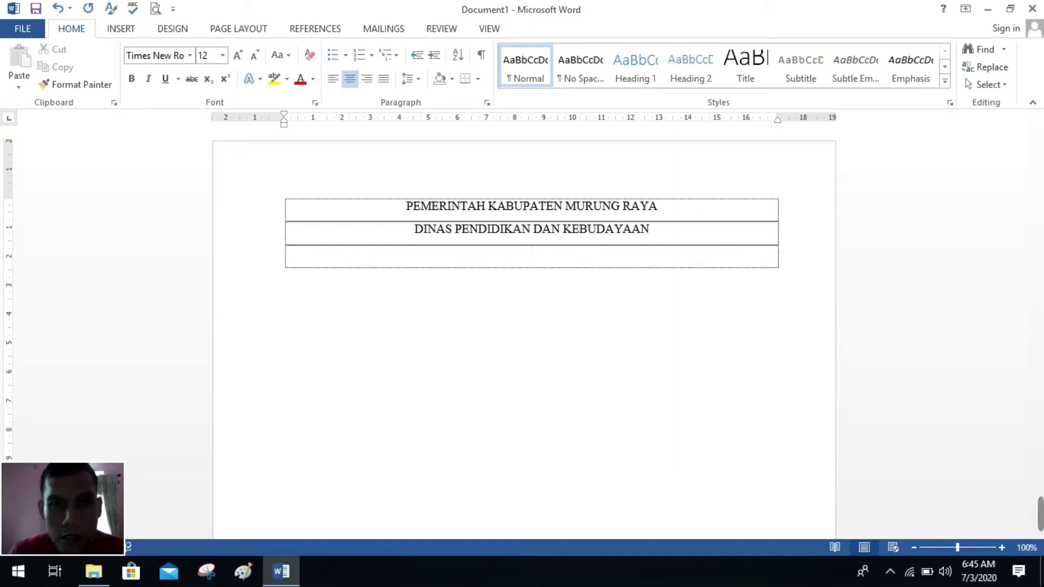
pyautogui.write('SMP NE')
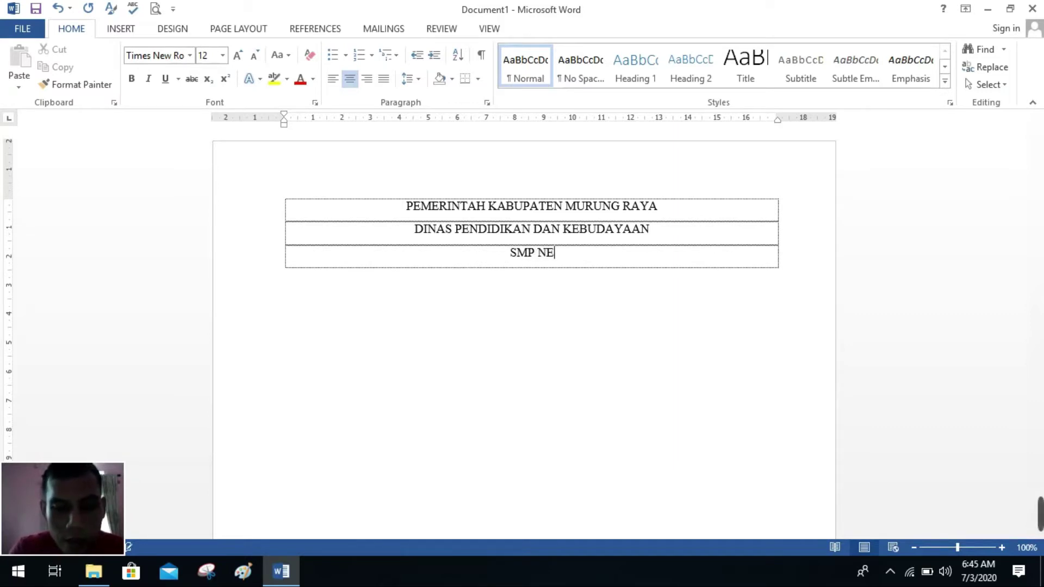
pyautogui.write('GERI 3 MURUNG')
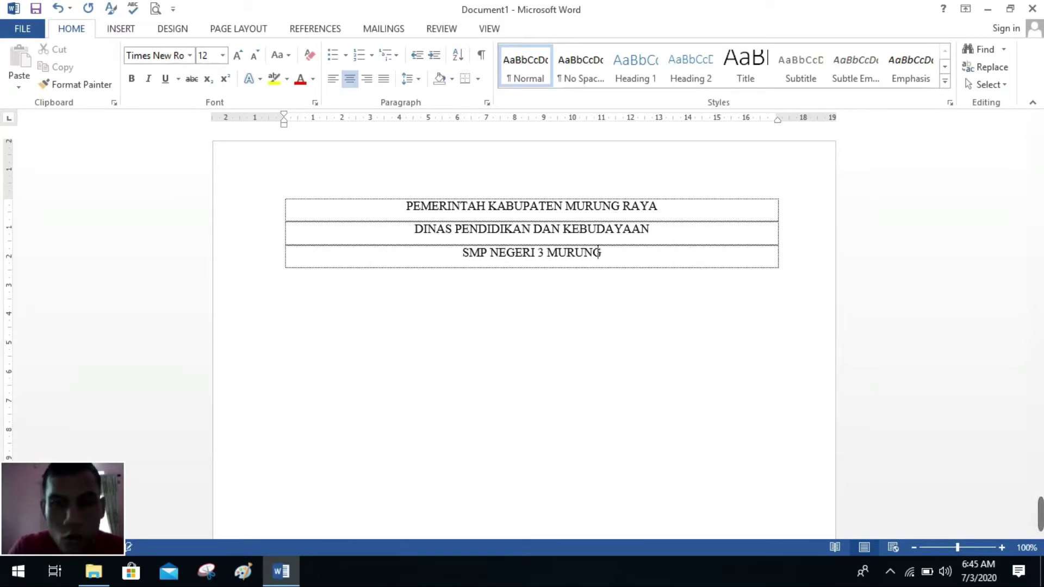
# - Add a fourth letterhead row with the school's full street address and postal code
pyautogui.press('Tab')
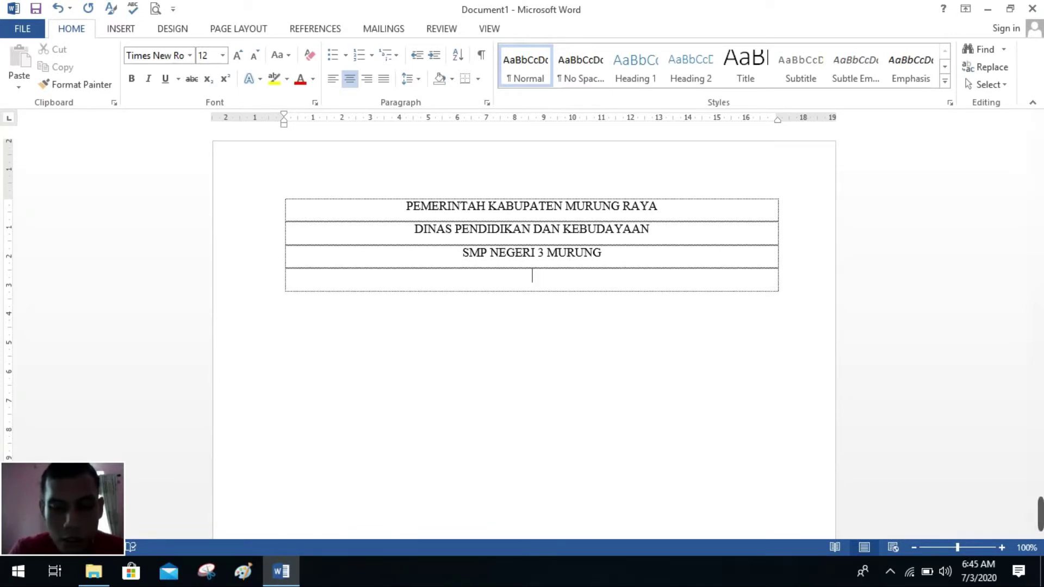
pyautogui.write('Jl')
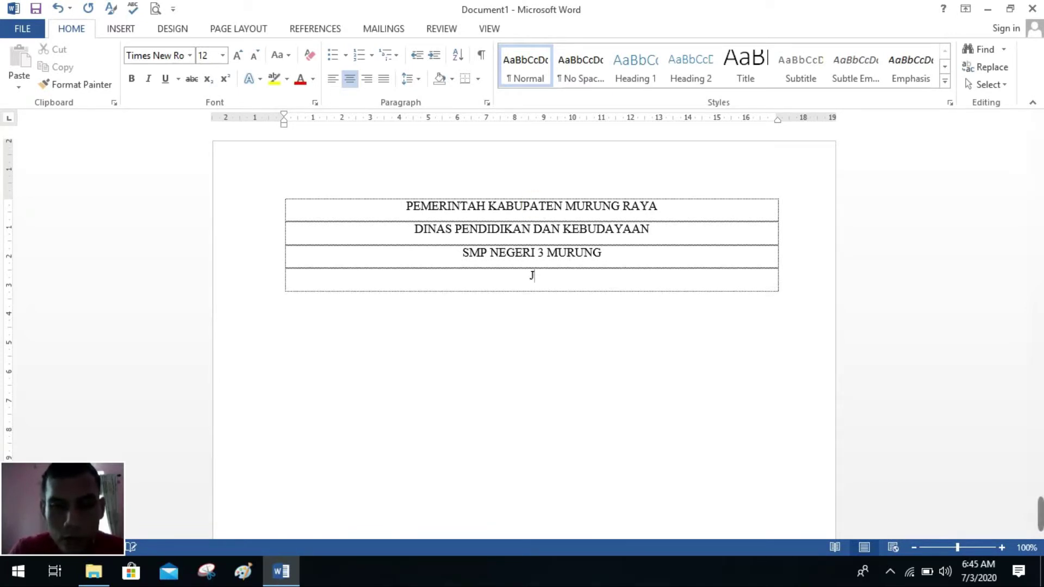
pyautogui.write('. Pelajar, Desa Muara Untu')
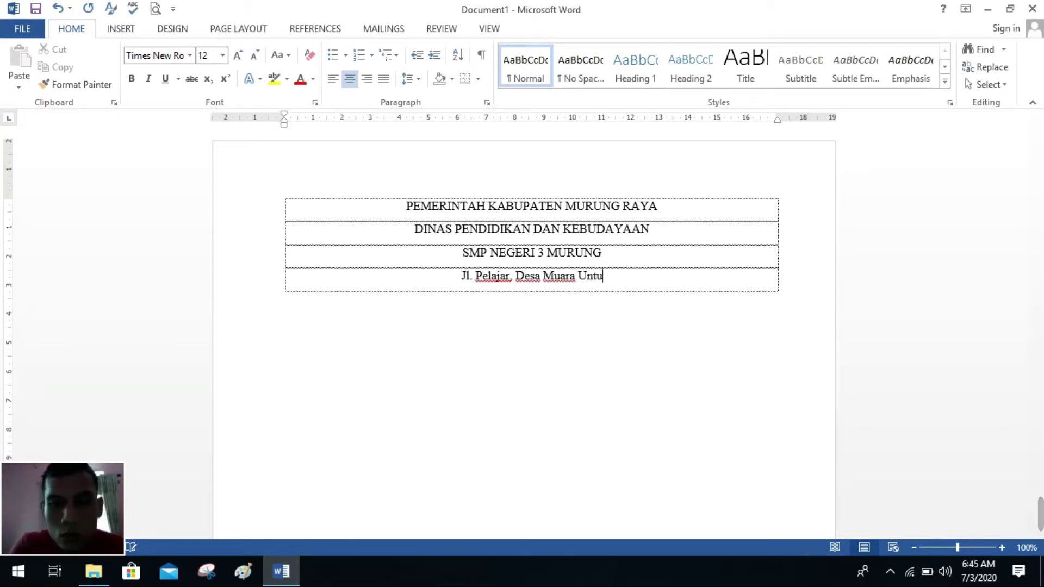
pyautogui.write(', Kec. Murung ')
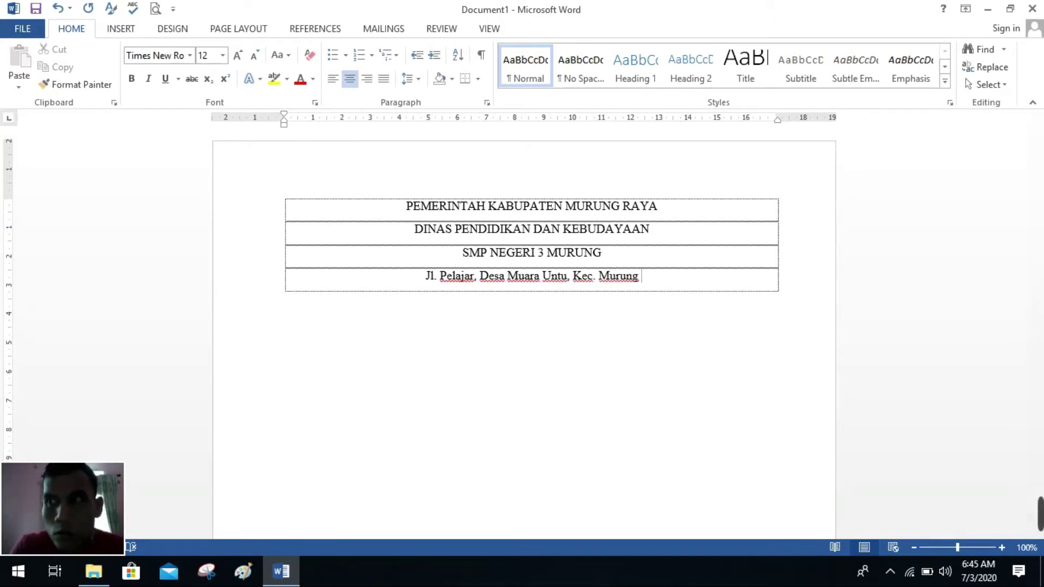
pyautogui.write('Kode ')
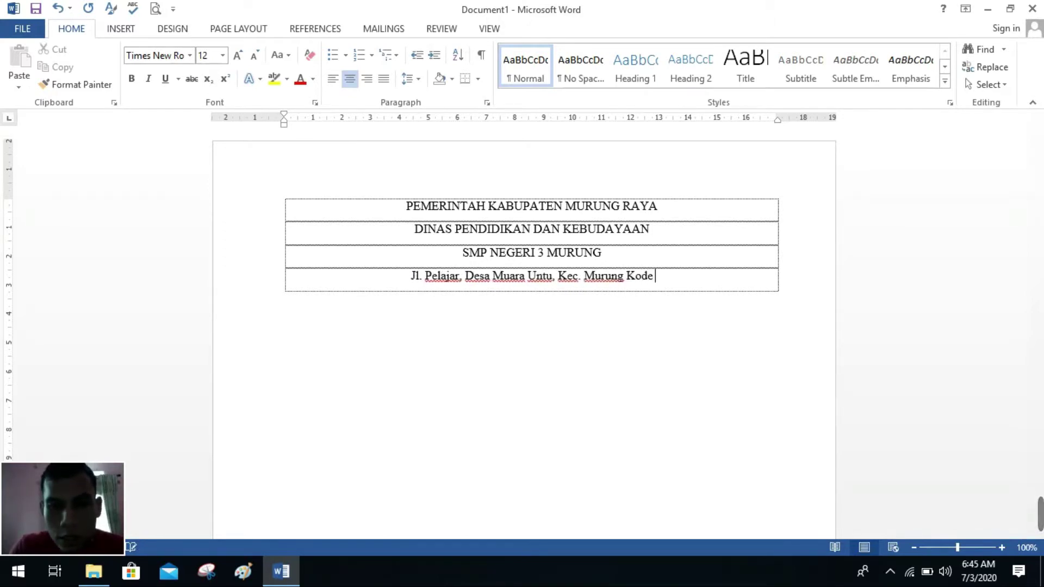
pyautogui.write('Pos')
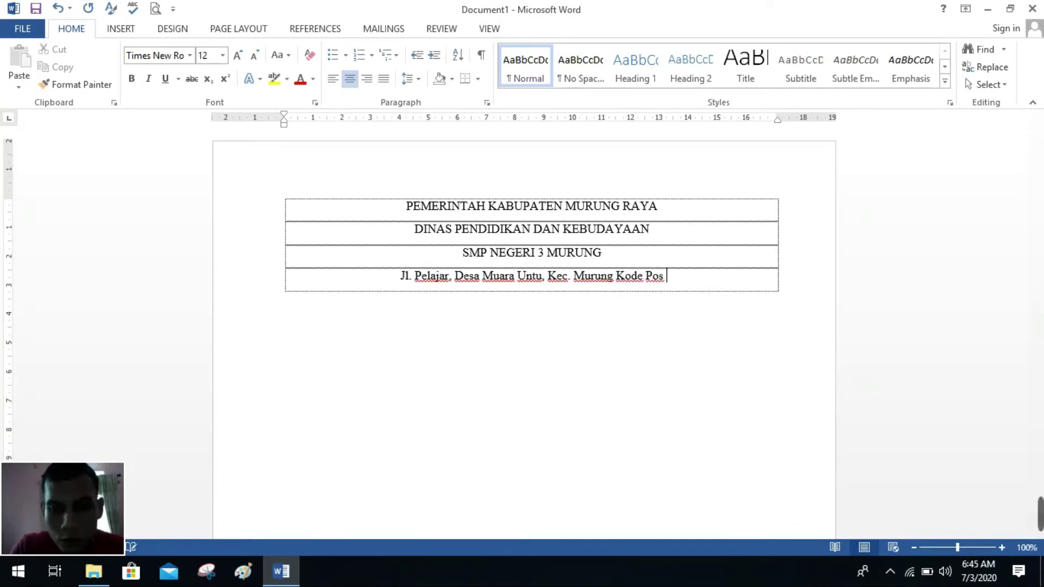
pyautogui.write(' 73911')
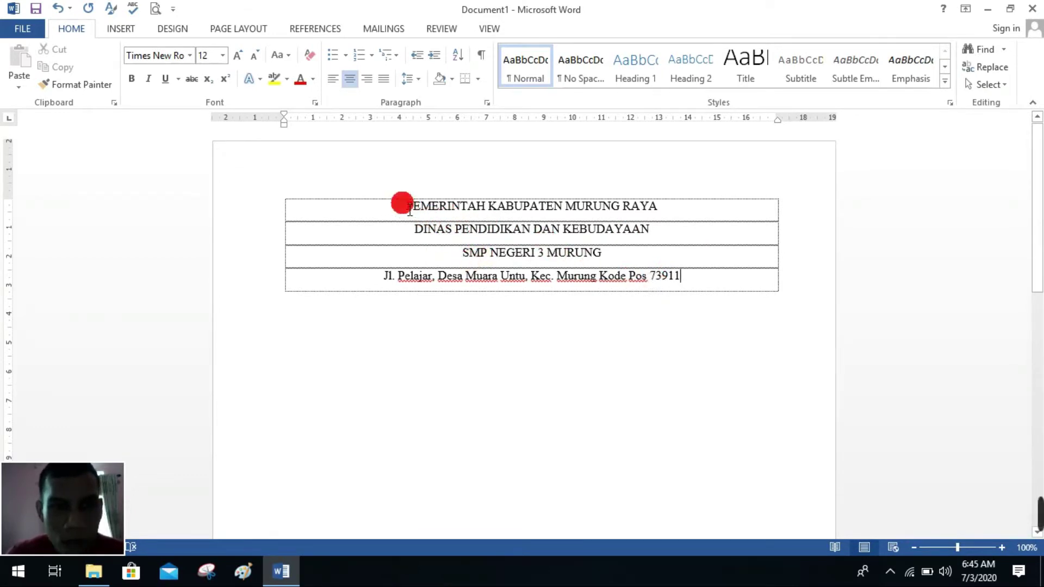
# - Set the font size of the government and education office lines to 16
pyautogui.moveTo(409, 210); pyautogui.dragTo(660, 211)
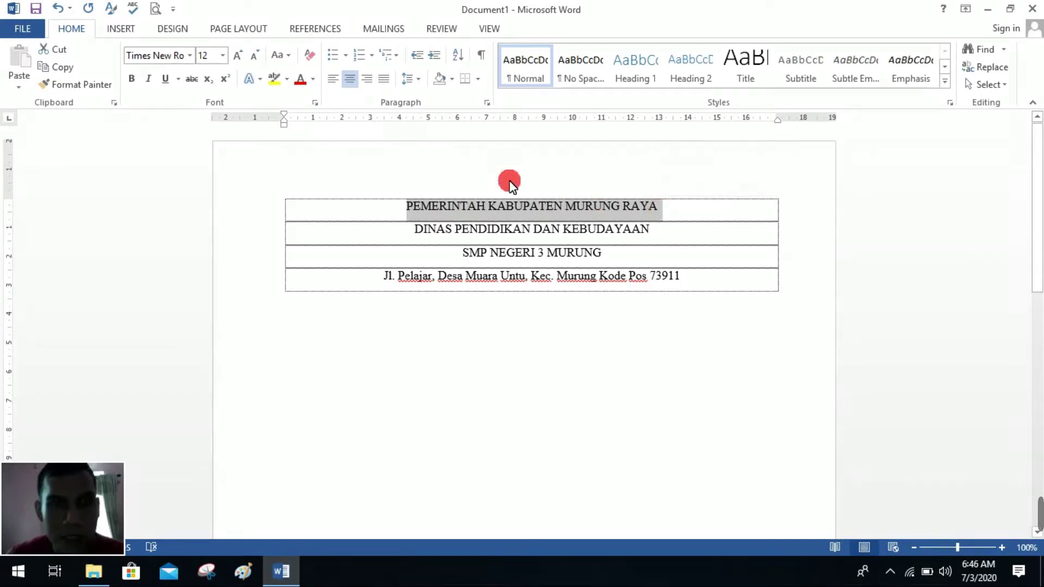
pyautogui.click(220, 54)
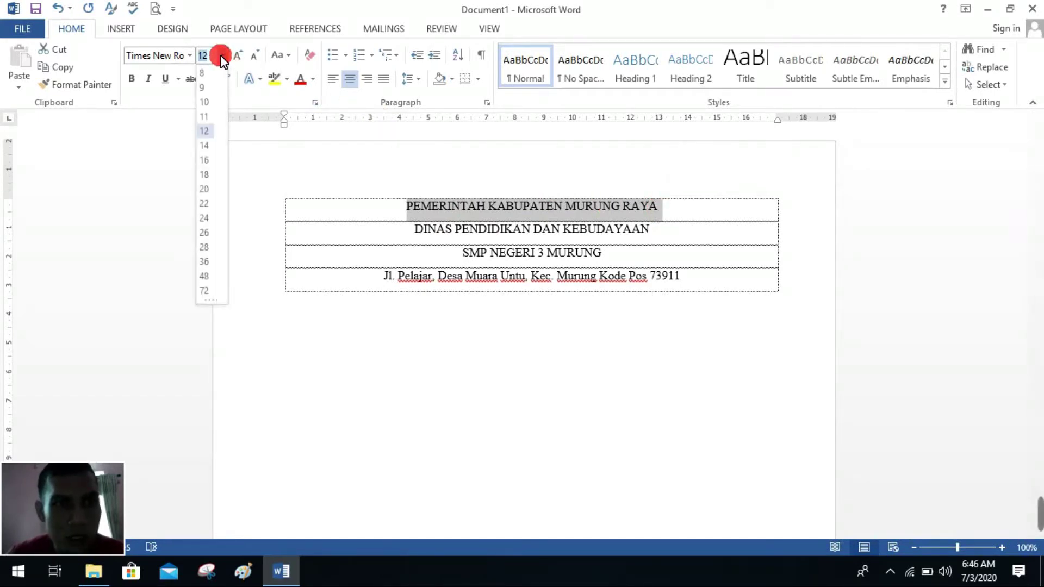
pyautogui.click(205, 161)
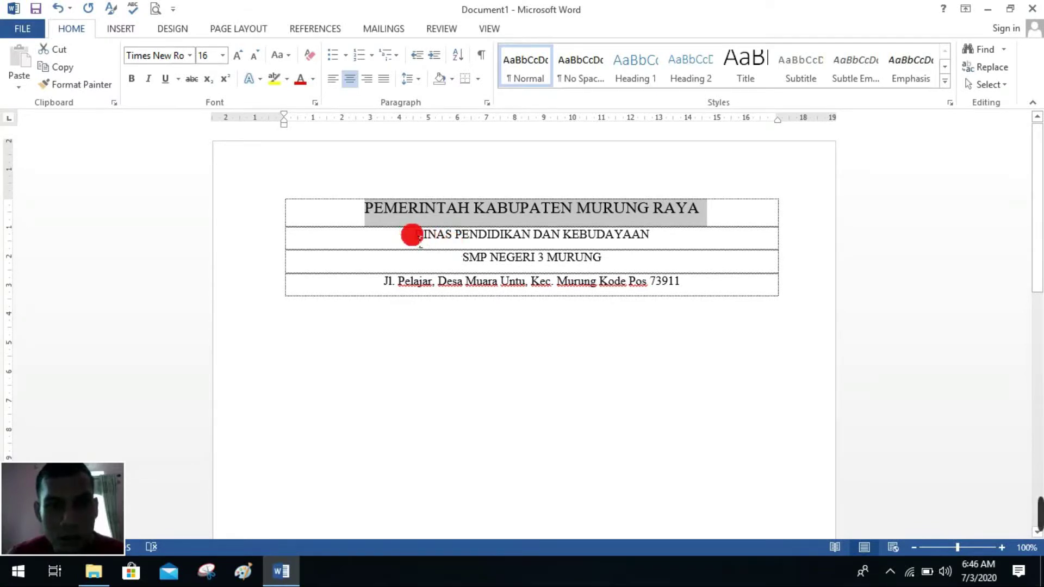
pyautogui.moveTo(414, 235); pyautogui.dragTo(660, 236)
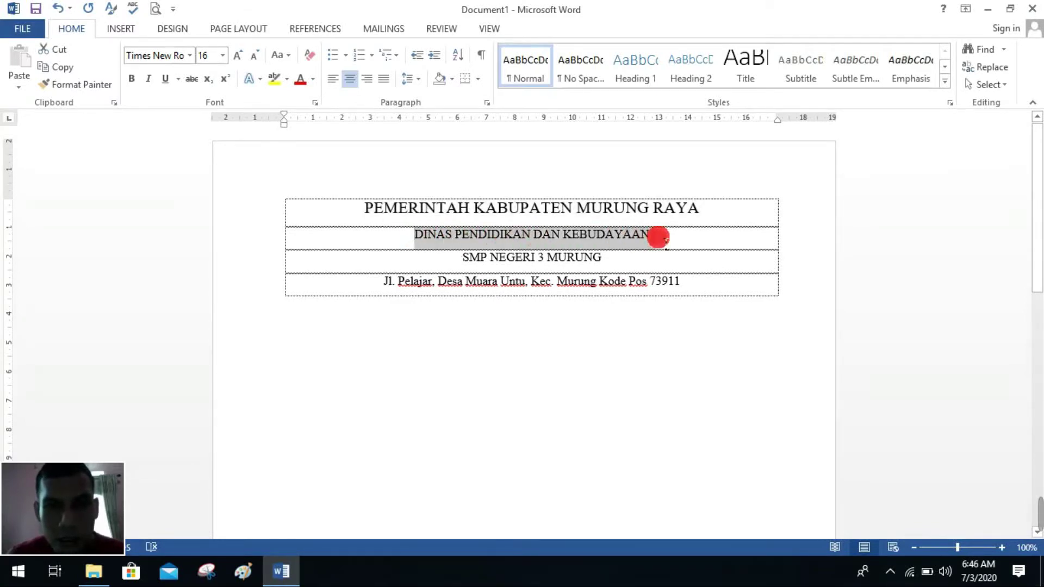
pyautogui.click(222, 55)
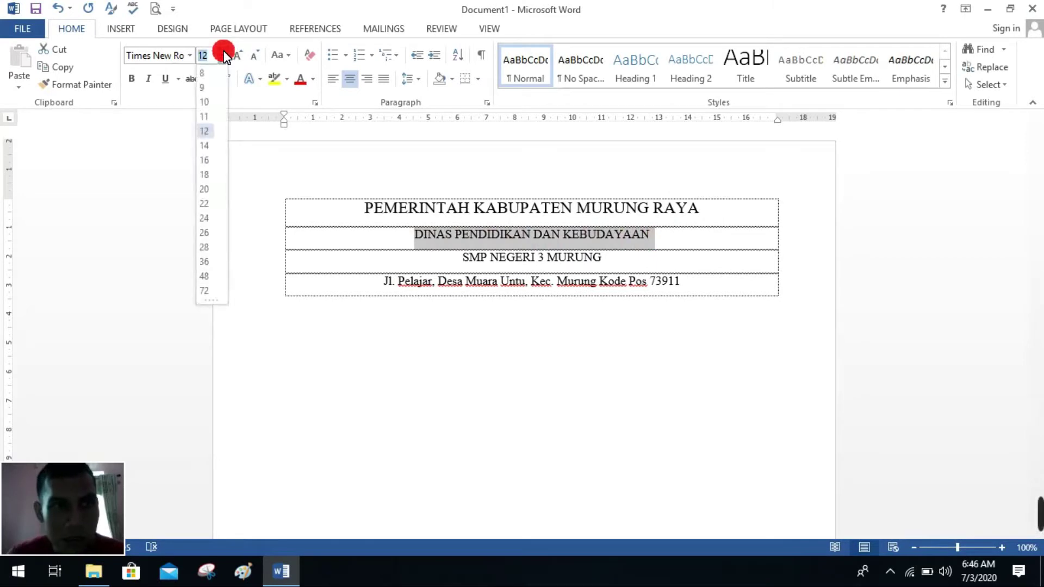
pyautogui.click(203, 168)
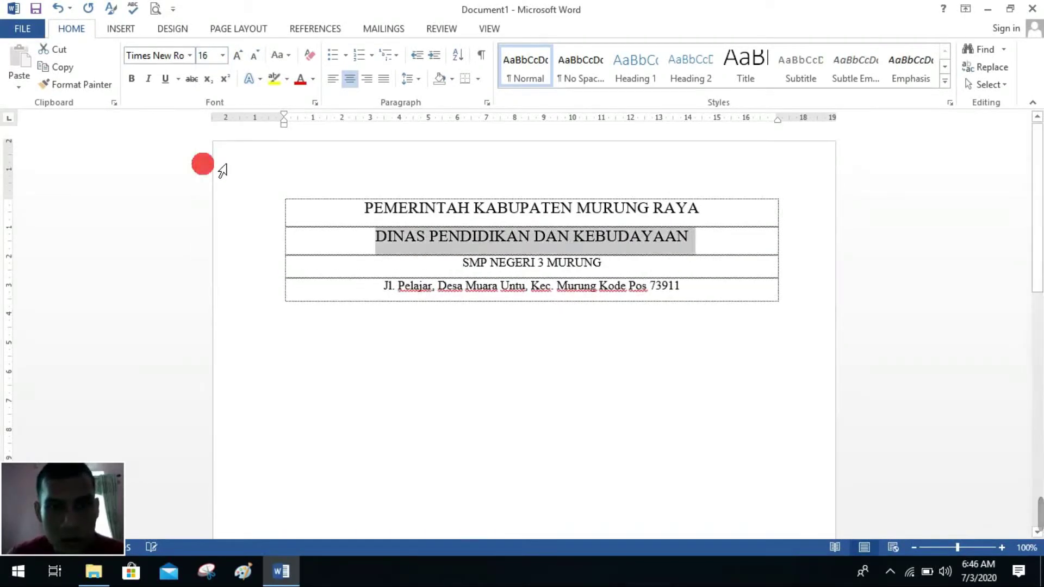
# - Set the font size of the school name line to 18
pyautogui.moveTo(452, 266); pyautogui.dragTo(601, 272)
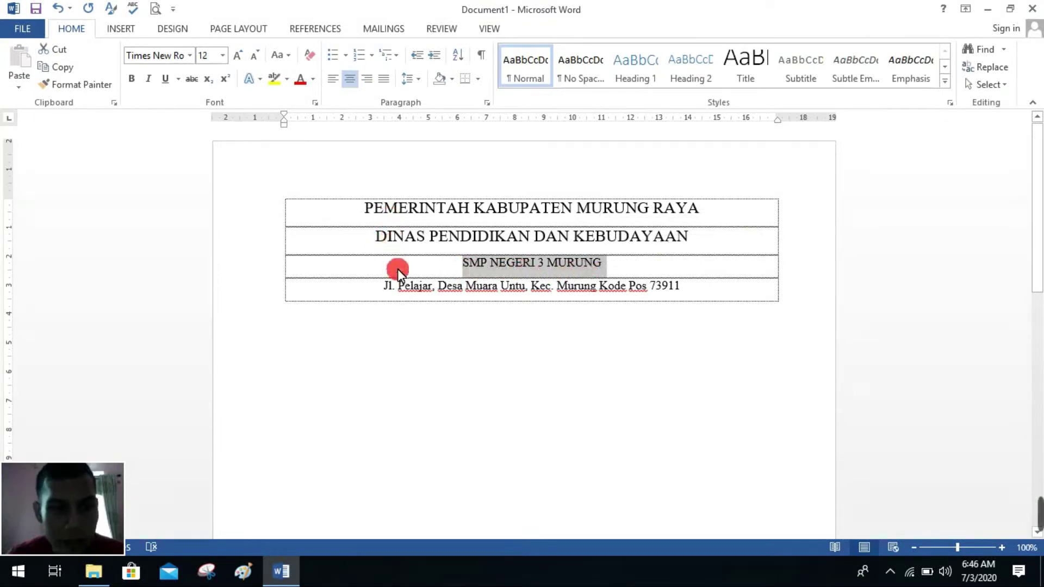
pyautogui.click(222, 55)
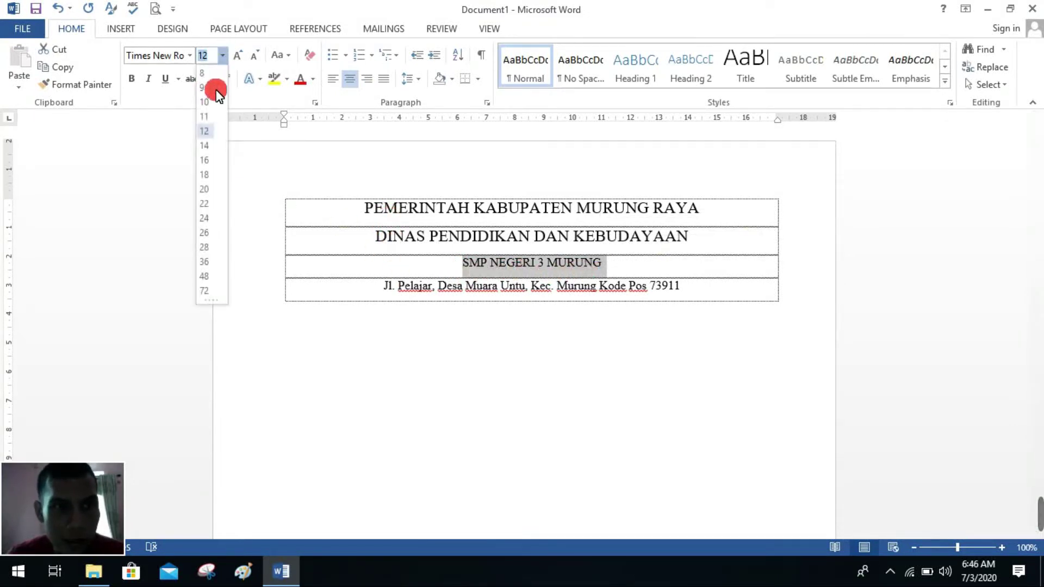
pyautogui.click(209, 174)
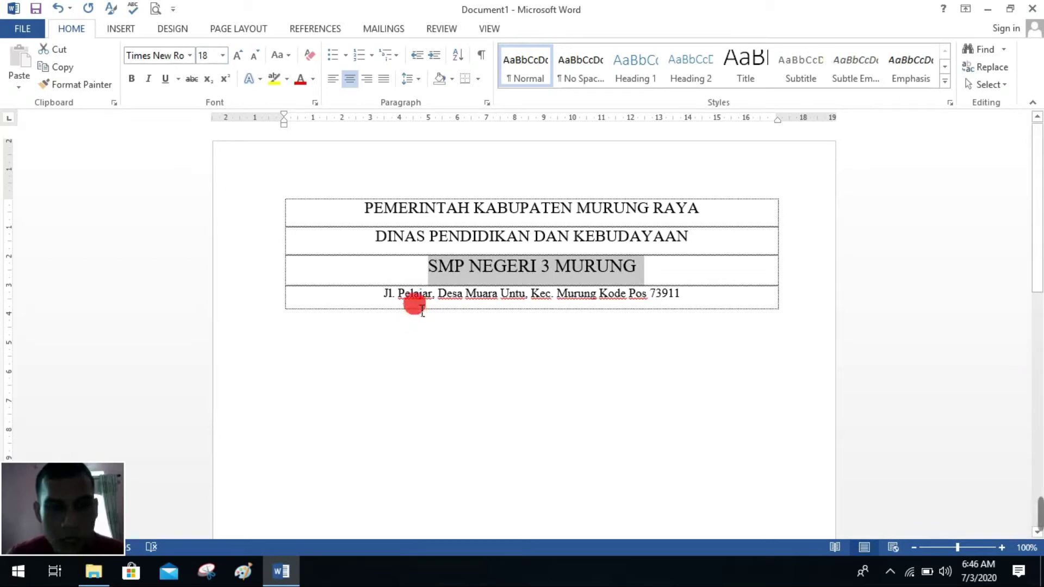
pyautogui.click(421, 305)
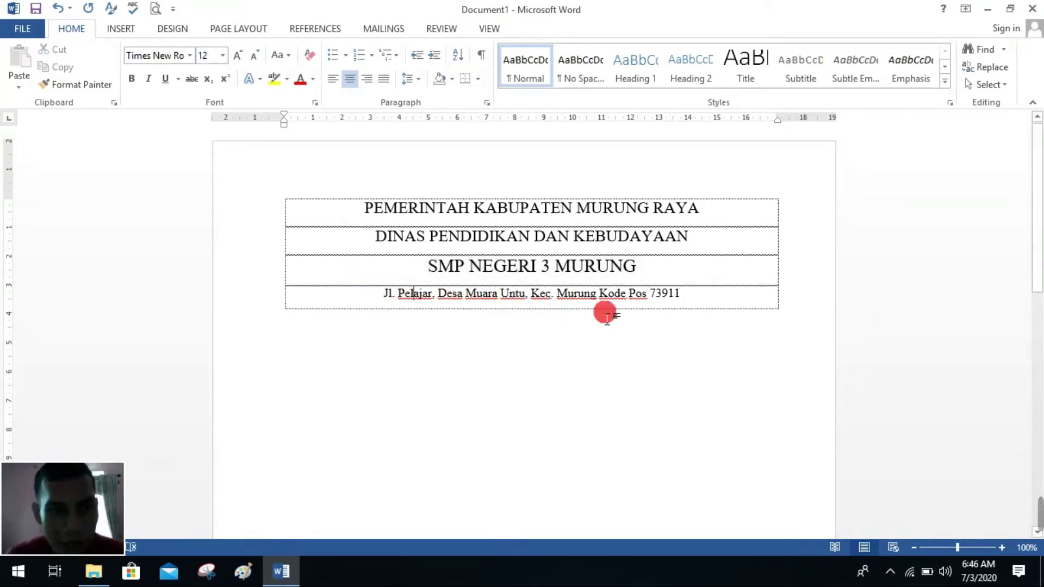
pyautogui.click(709, 295)
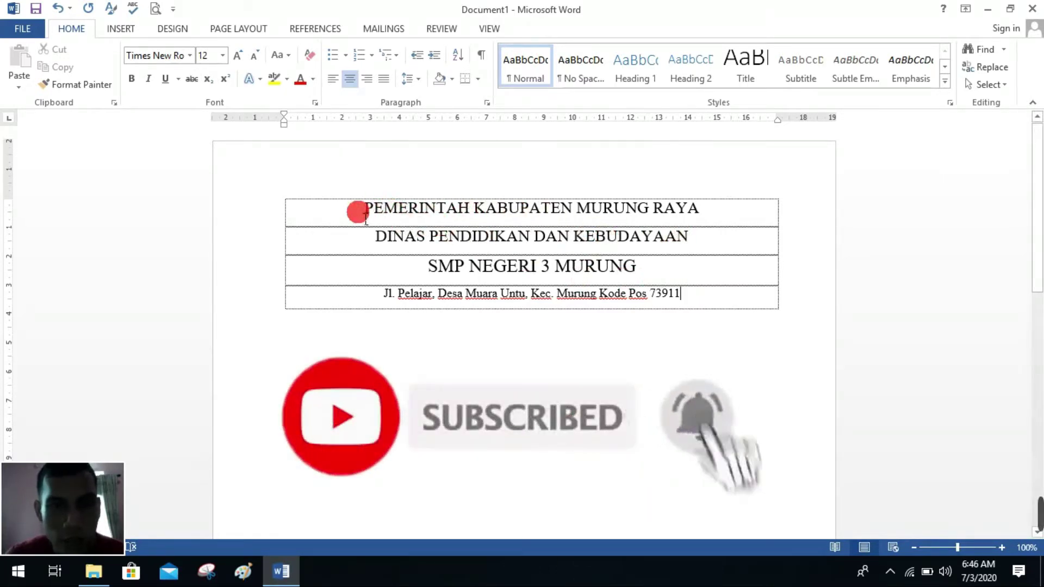
# - Set the font size of the first two letterhead lines to 14
pyautogui.moveTo(365, 214); pyautogui.dragTo(716, 216)
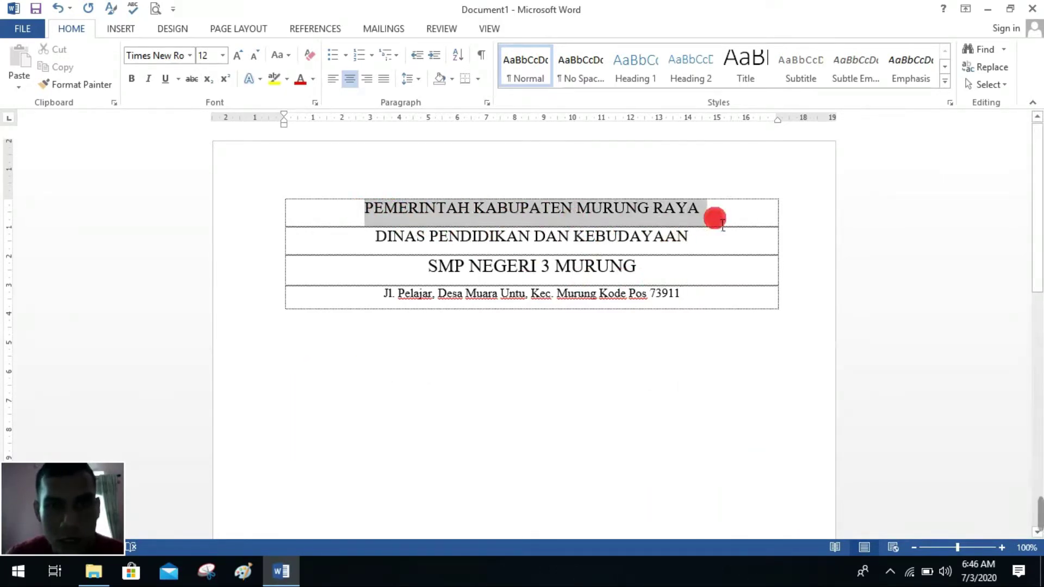
pyautogui.click(222, 55)
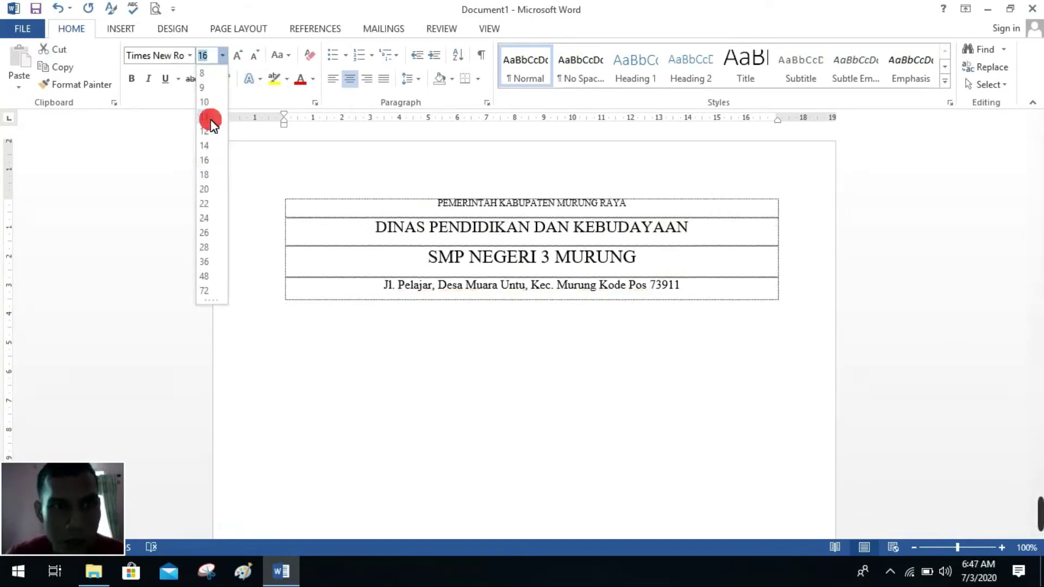
pyautogui.click(203, 145)
pyautogui.moveTo(368, 236); pyautogui.dragTo(748, 243)
pyautogui.click(220, 55)
pyautogui.click(202, 145)
# - Set the font size of the school name line SMP NEGERI 3 MURUNG to 16
pyautogui.moveTo(423, 274); pyautogui.dragTo(665, 274)
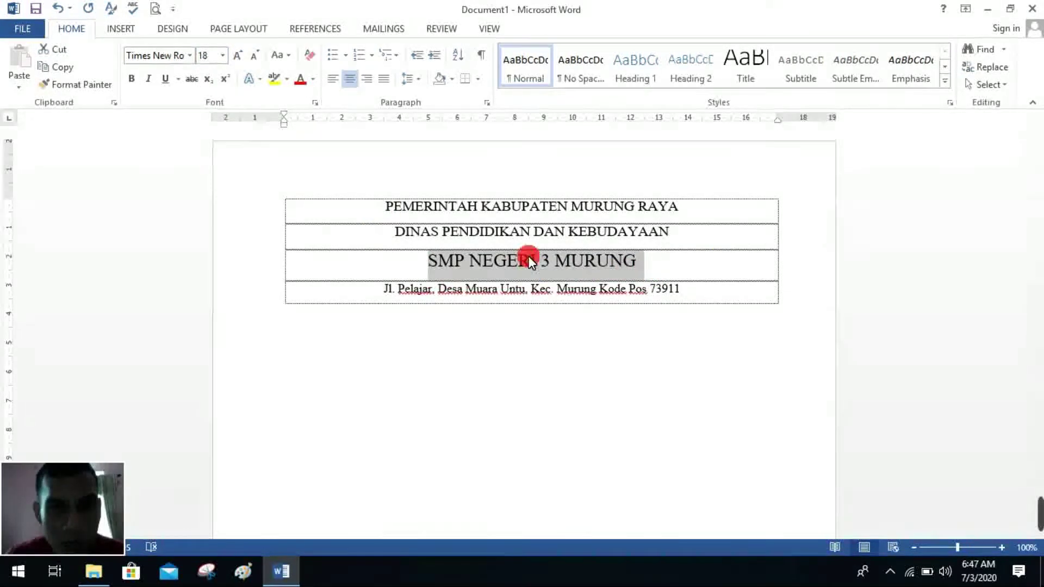
pyautogui.click(221, 55)
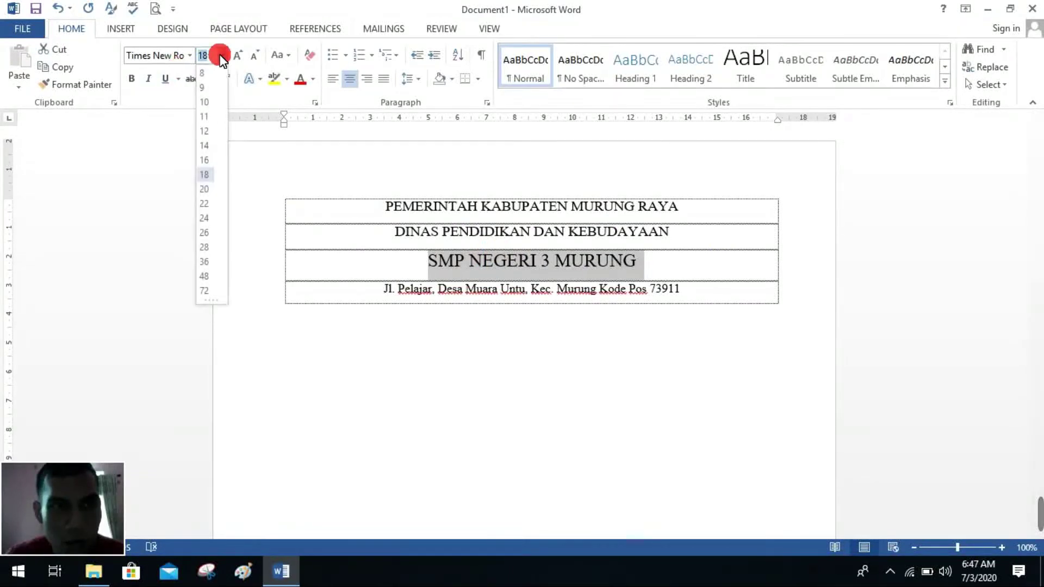
pyautogui.click(205, 160)
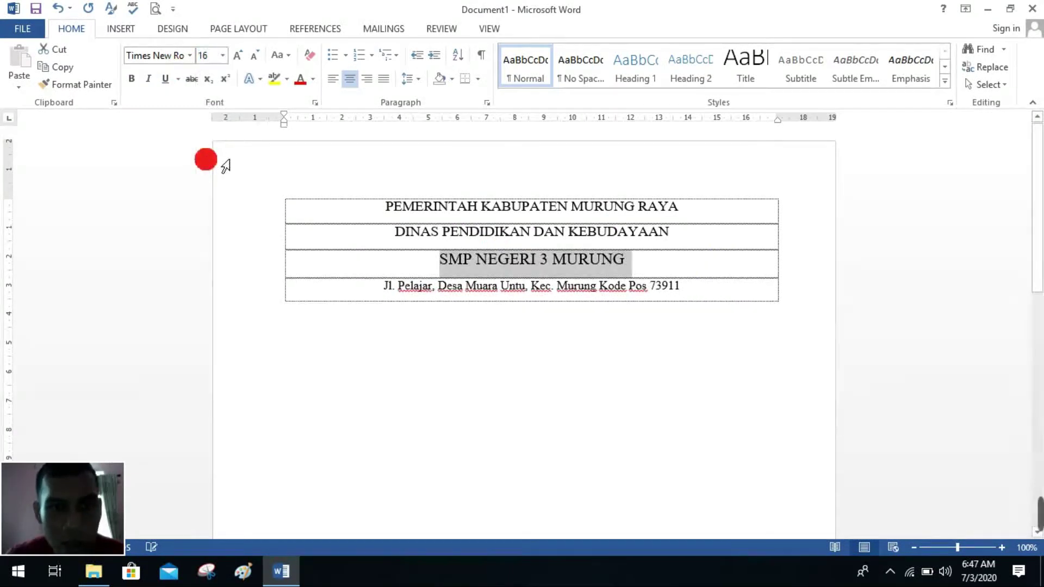
pyautogui.click(458, 302)
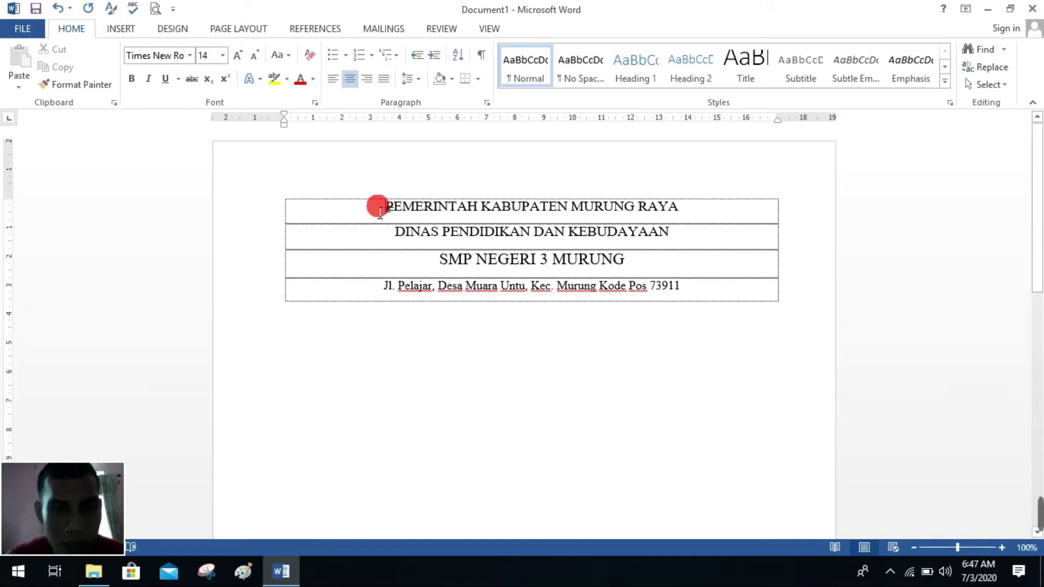
# - Set the line spacing of all four letterhead rows to 1.0
pyautogui.moveTo(380, 210); pyautogui.dragTo(680, 305)
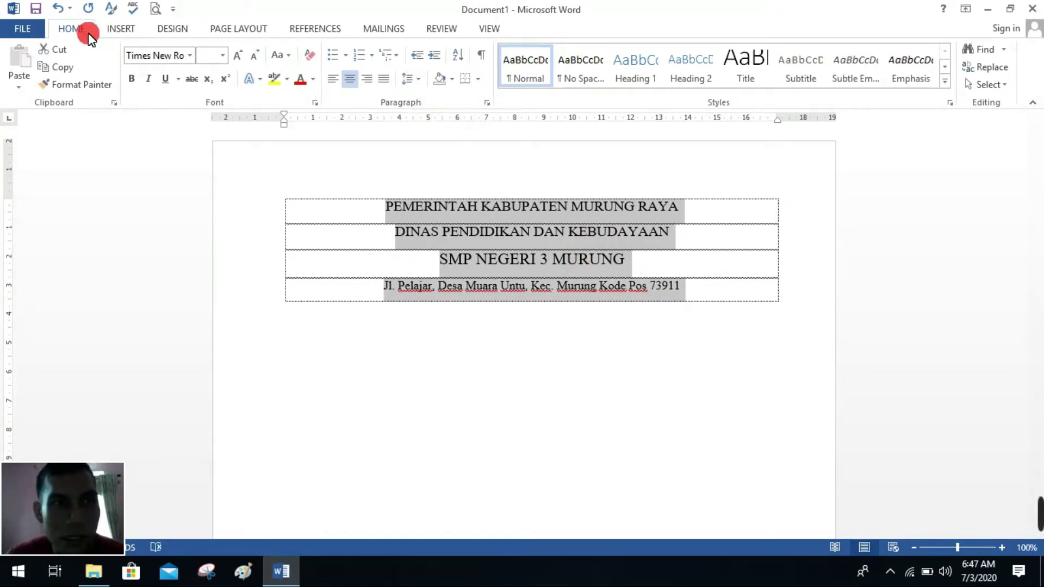
pyautogui.click(419, 81)
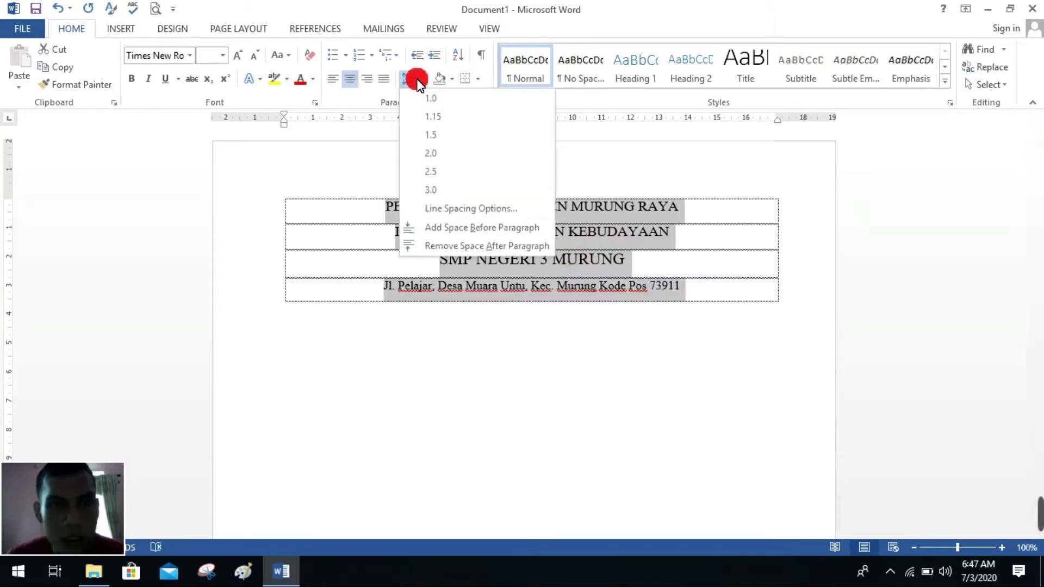
pyautogui.click(439, 100)
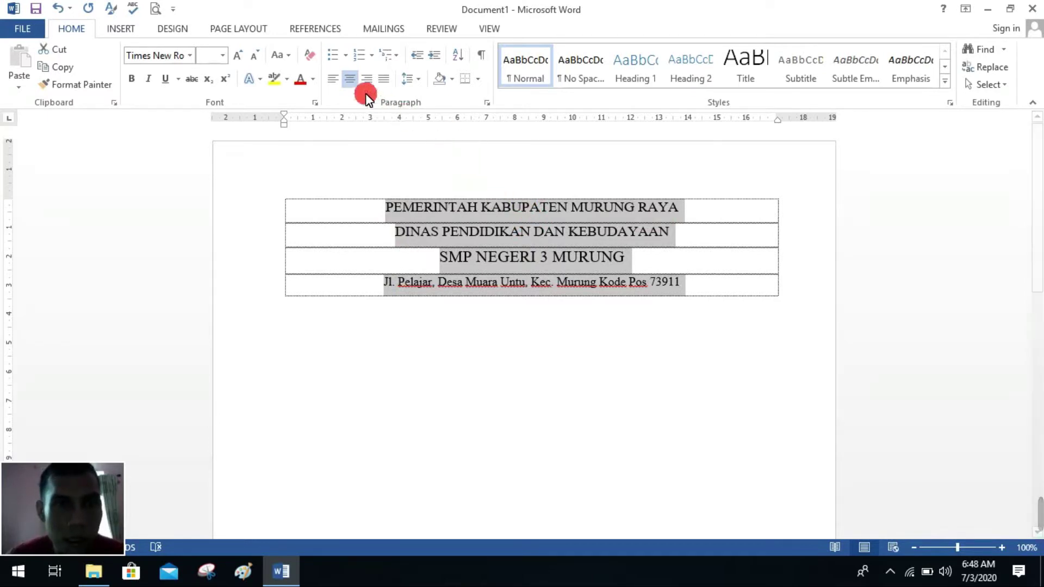
# - Set the paragraph spacing after to 0 pt for all four letterhead rows
pyautogui.click(256, 30)
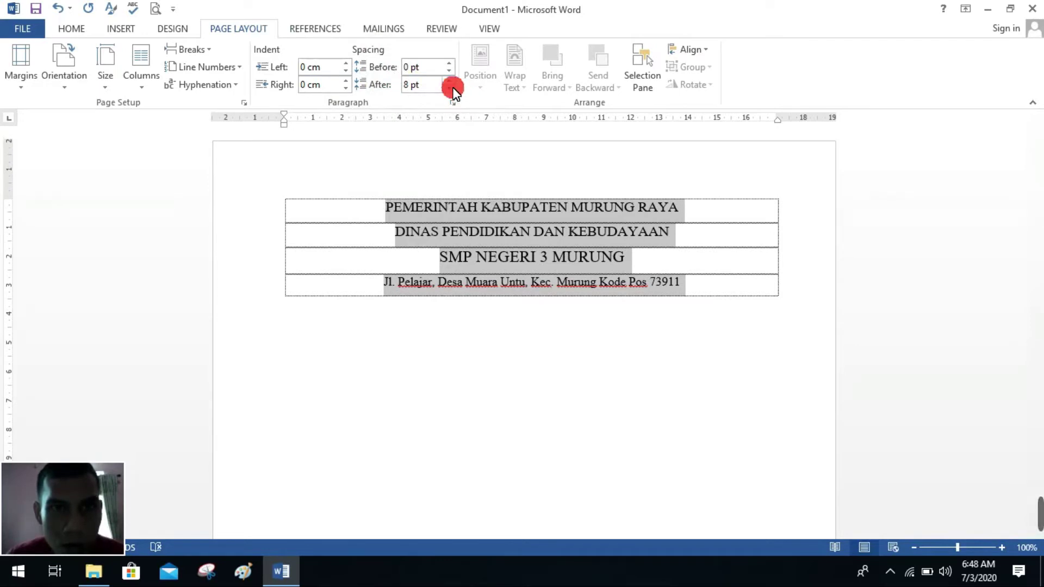
pyautogui.click(408, 87)
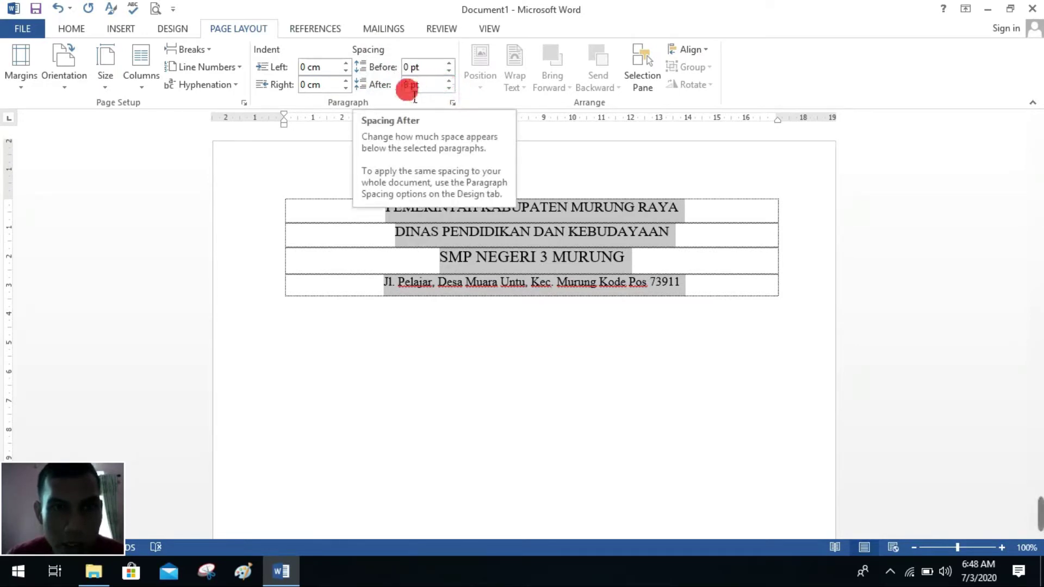
pyautogui.click(449, 88)
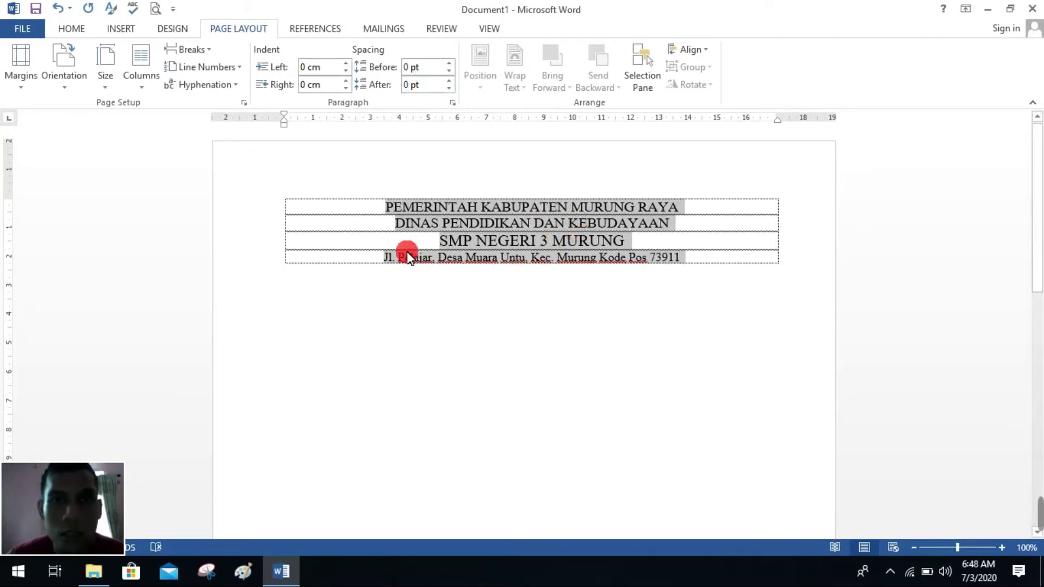
pyautogui.click(619, 296)
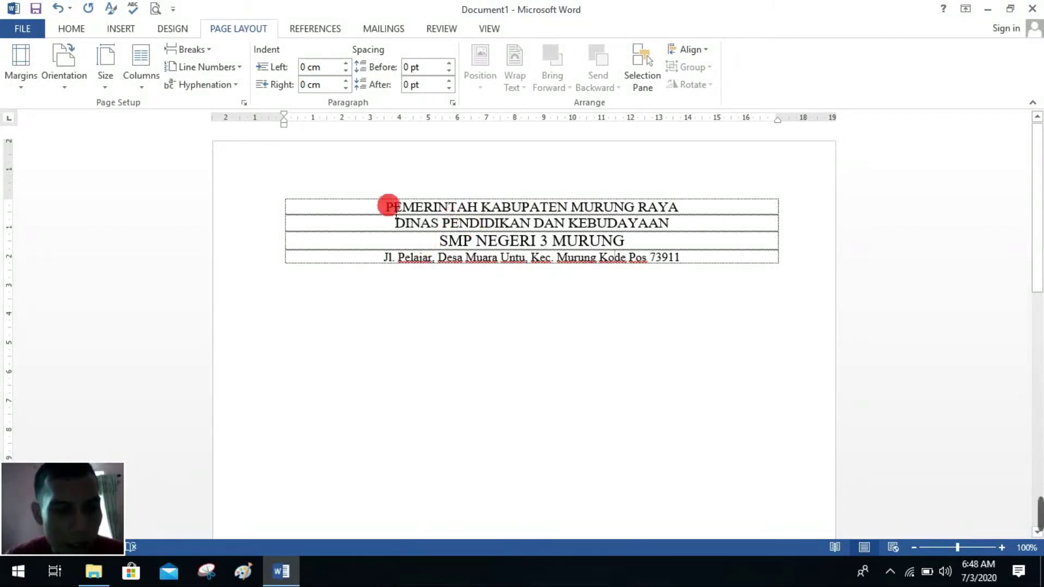
# - Switch to File Explorer and copy the LOGO KABUPATEN MURUNG RAYA image from the Downloads folder
pyautogui.moveTo(89, 574)
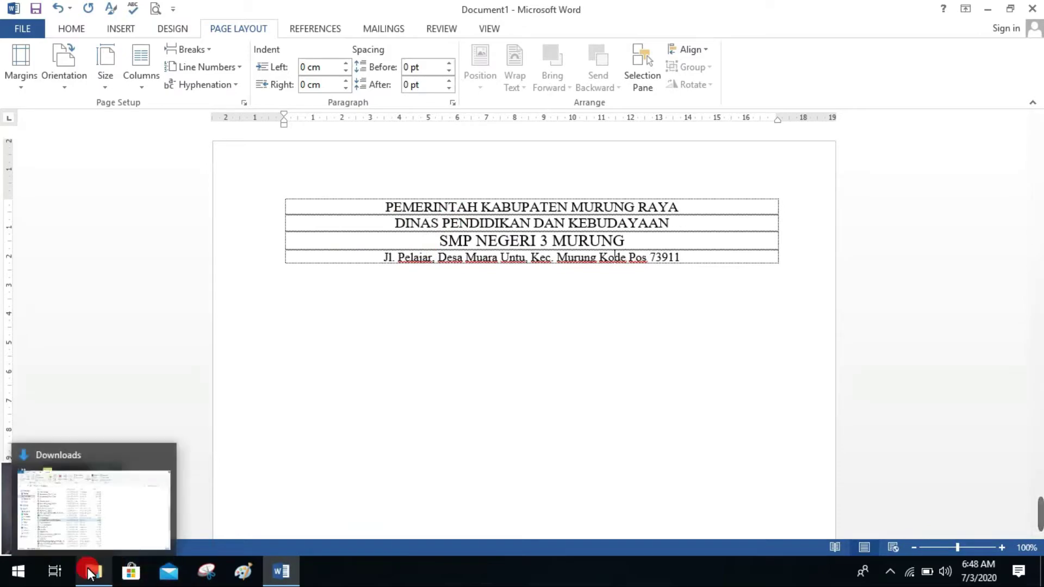
pyautogui.click(89, 573)
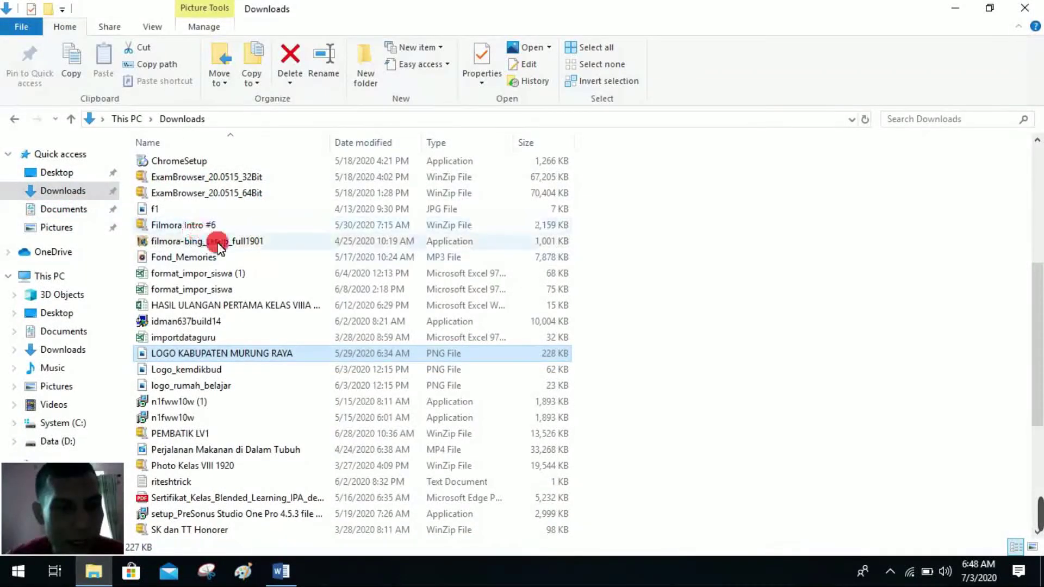
pyautogui.rightClick(175, 355)
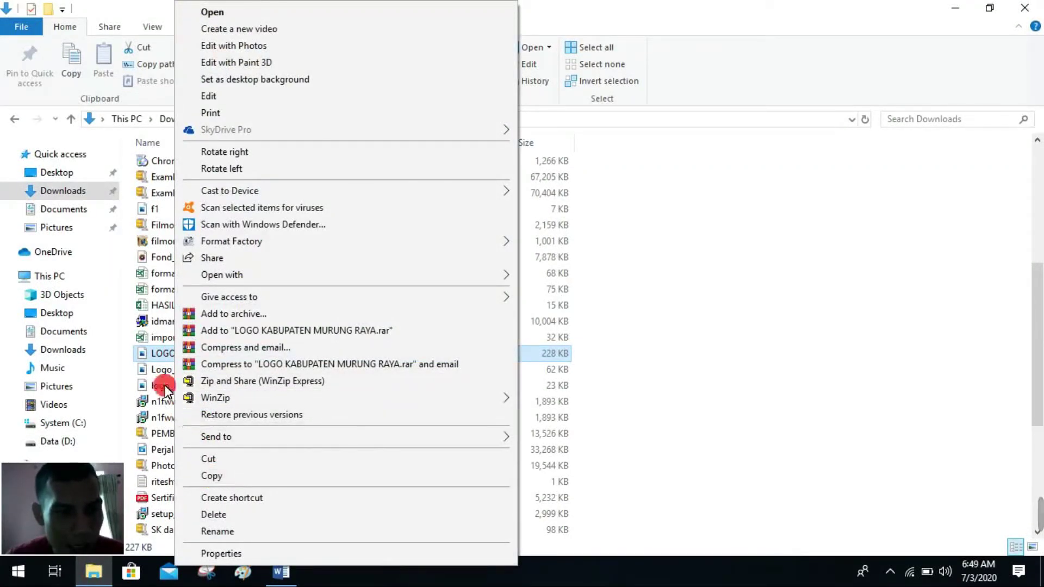
pyautogui.click(157, 354)
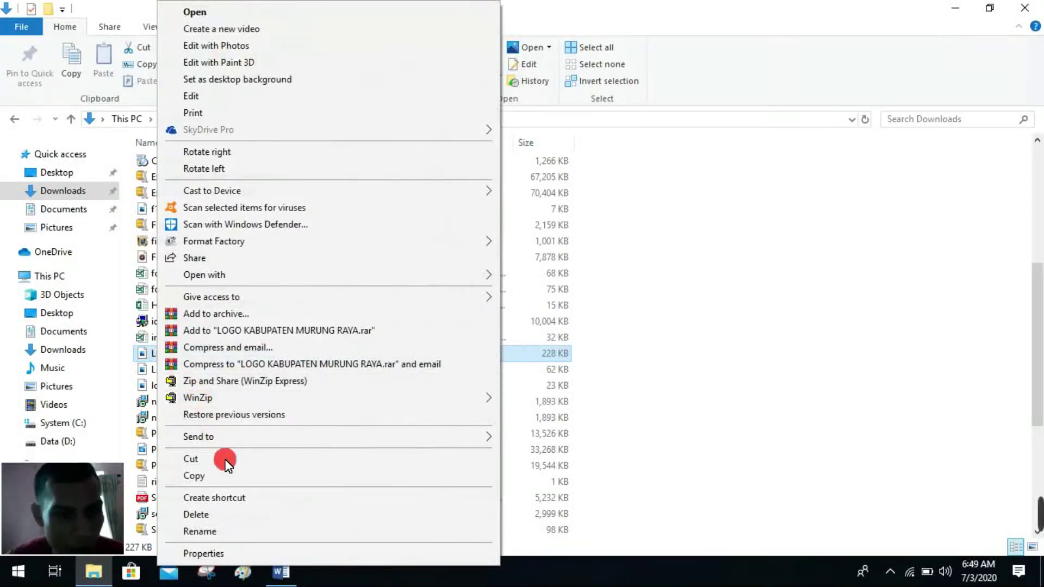
pyautogui.click(195, 478)
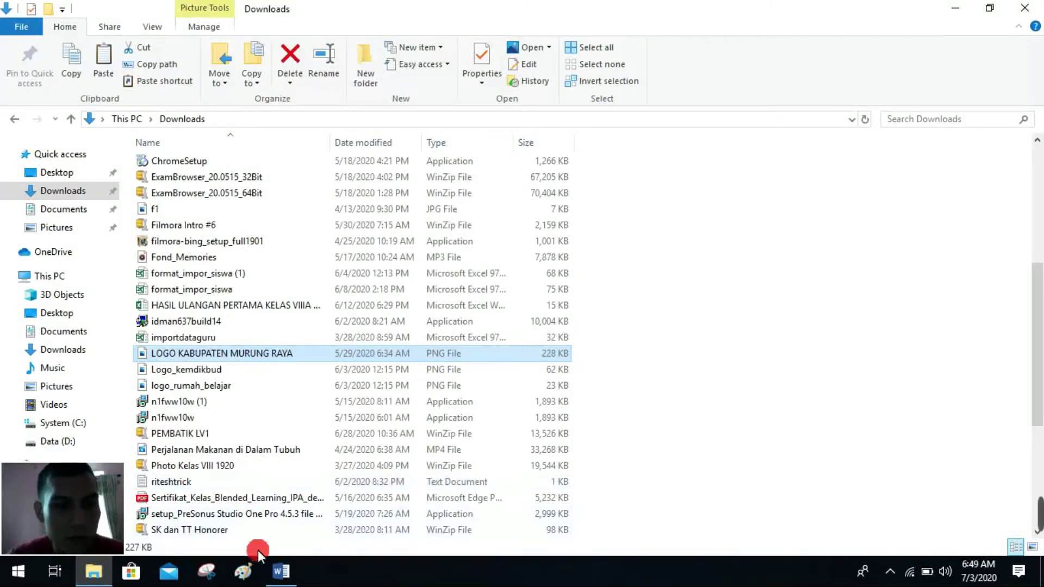
# - Return to the Word document and paste the copied logo before the DINAS PENDIDIKAN DAN KEBUDAYAAN text in the second table row
pyautogui.click(279, 572)
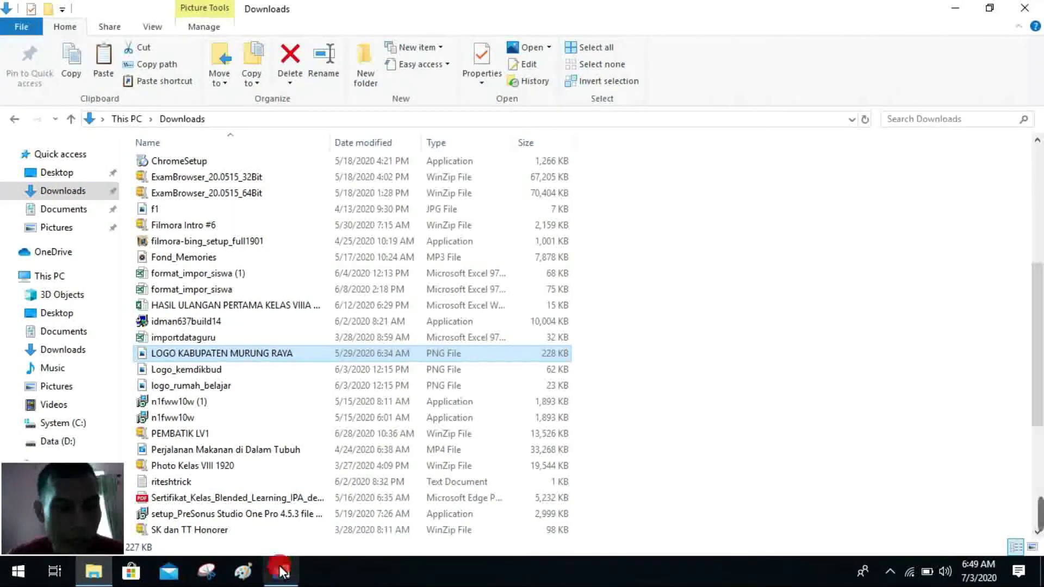
pyautogui.click(307, 544)
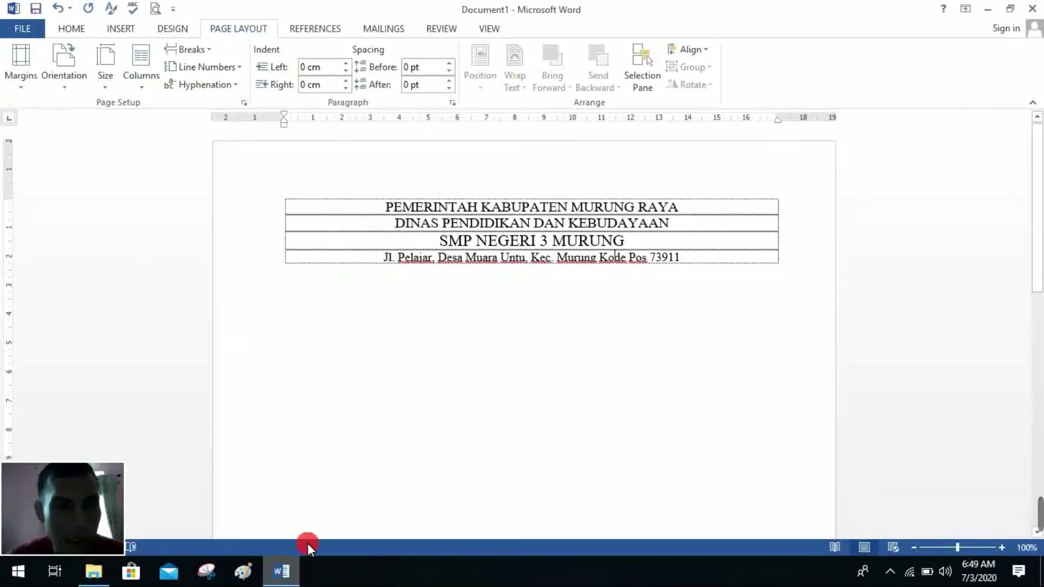
pyautogui.rightClick(304, 225)
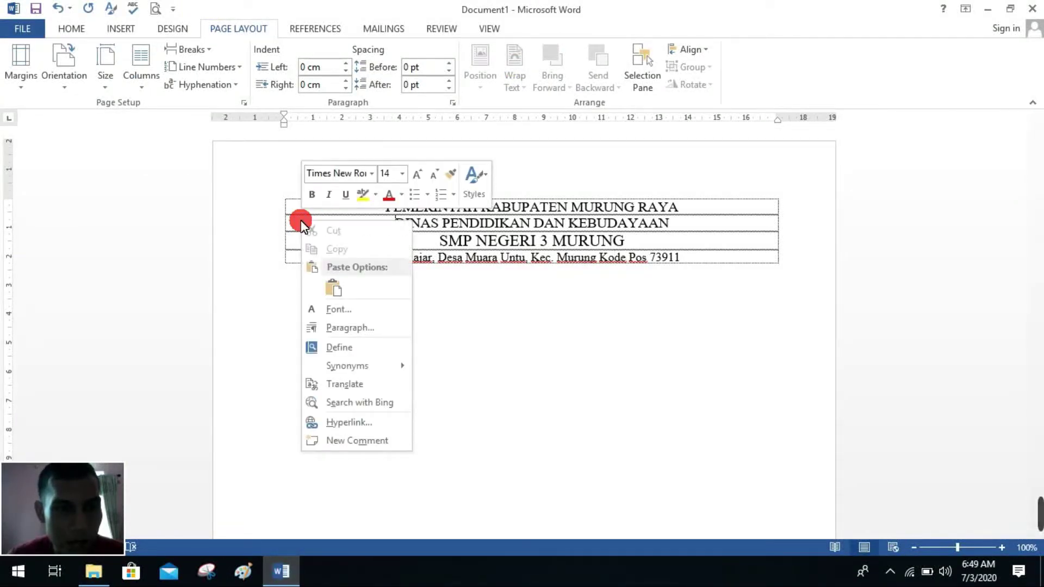
pyautogui.click(336, 287)
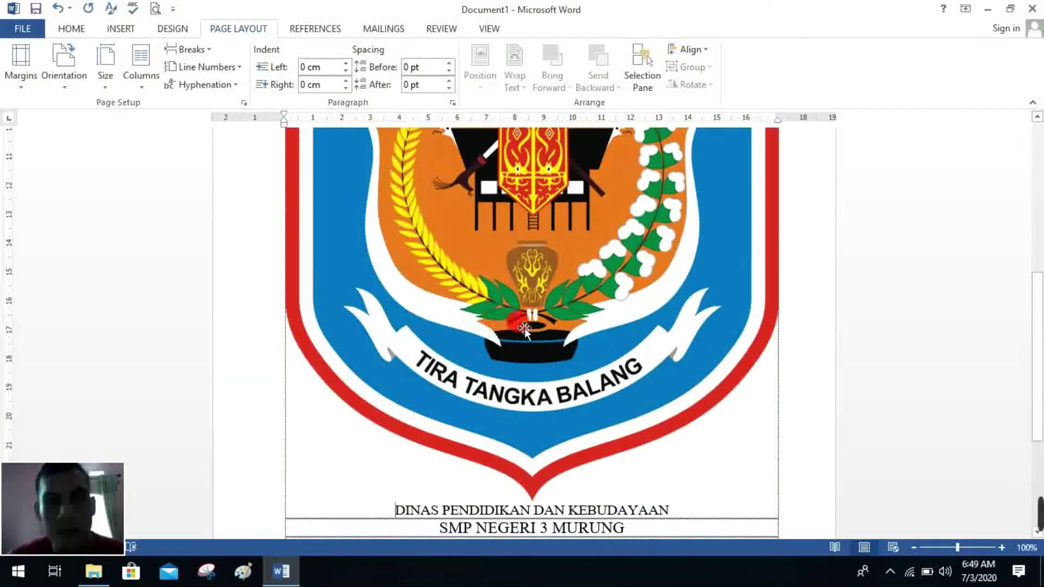
# - Set the text wrapping of the pasted logo to In Front of Text
pyautogui.scroll(10, 592, 247)
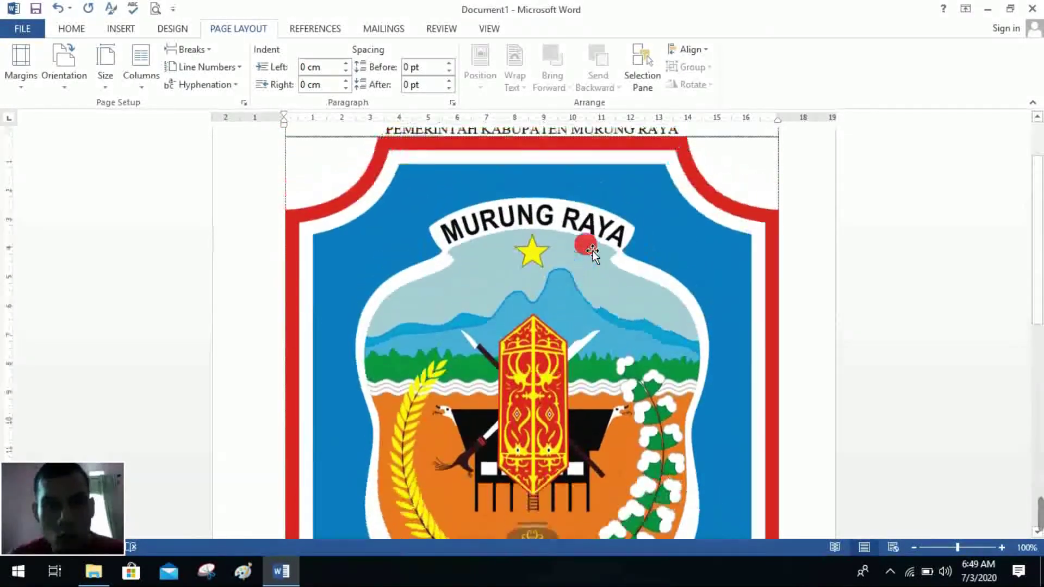
pyautogui.scroll(1, 592, 249)
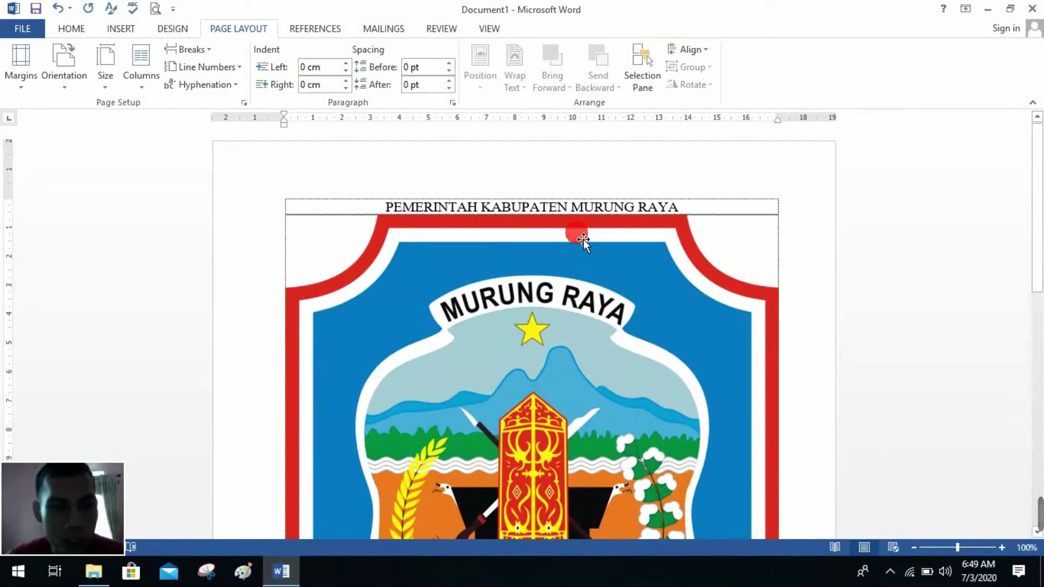
pyautogui.scroll(-14, 583, 239)
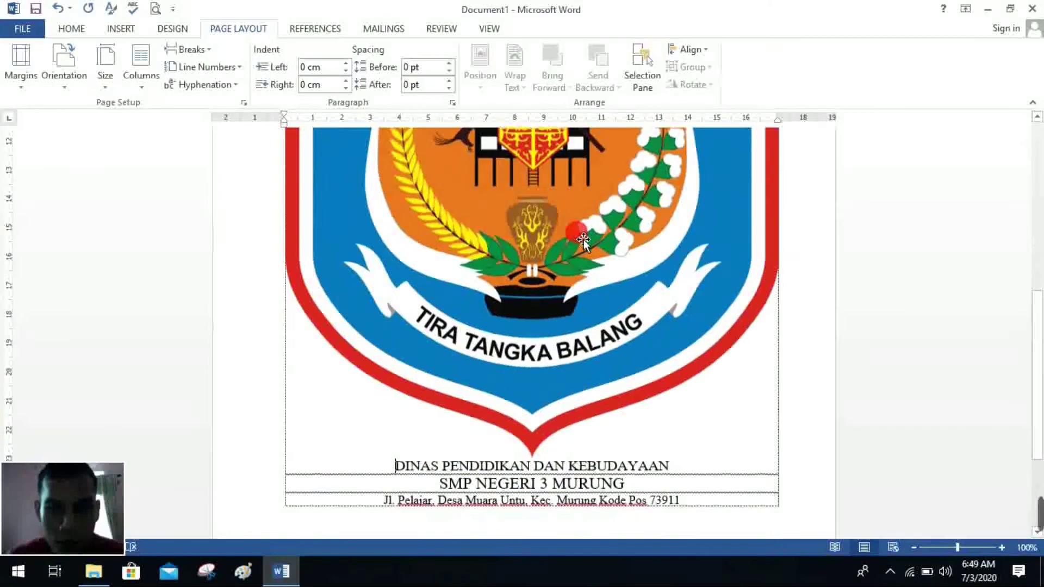
pyautogui.scroll(10, 583, 239)
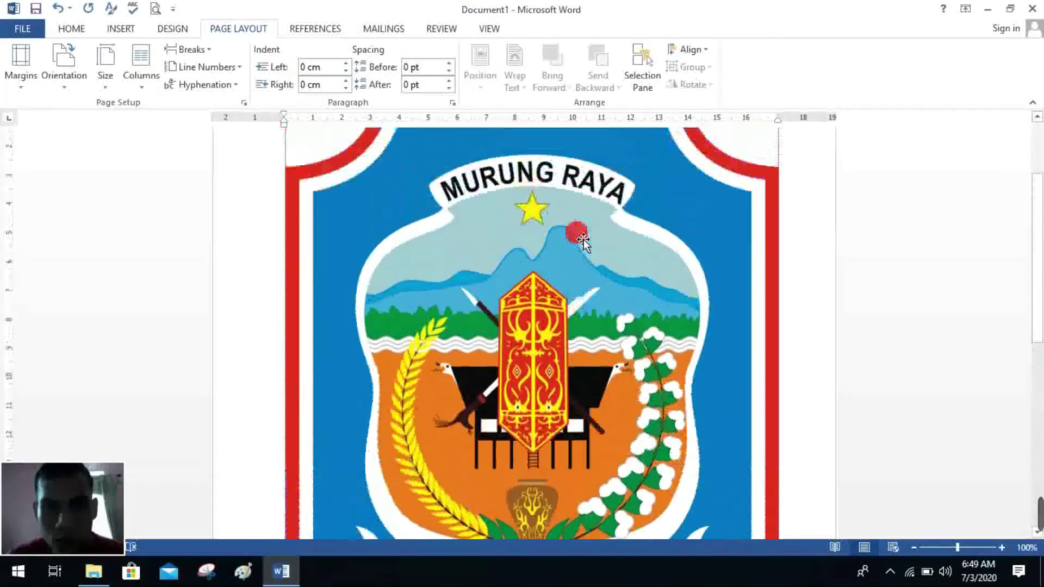
pyautogui.scroll(4, 583, 239)
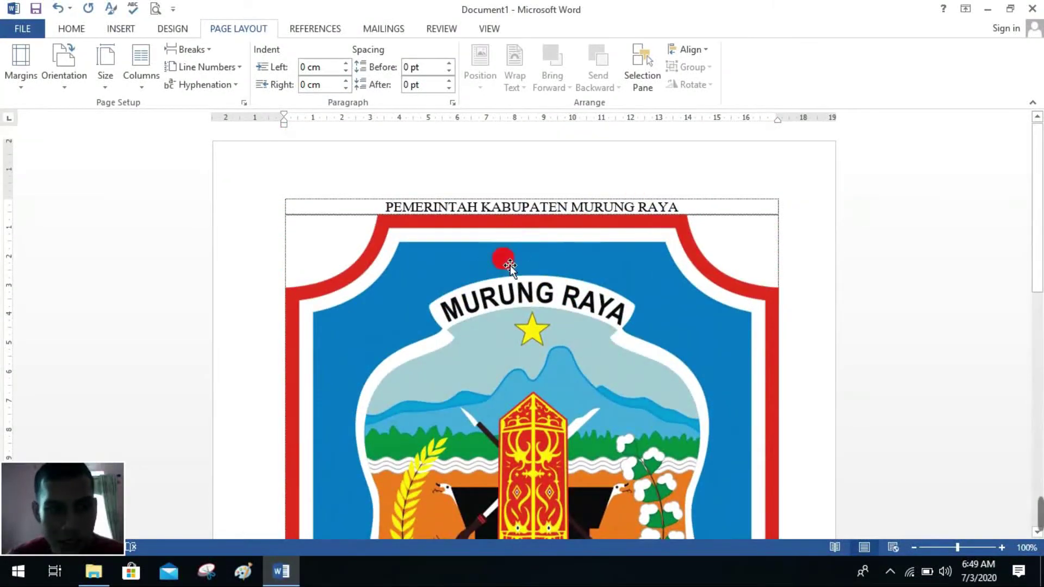
pyautogui.scroll(-3, 495, 247)
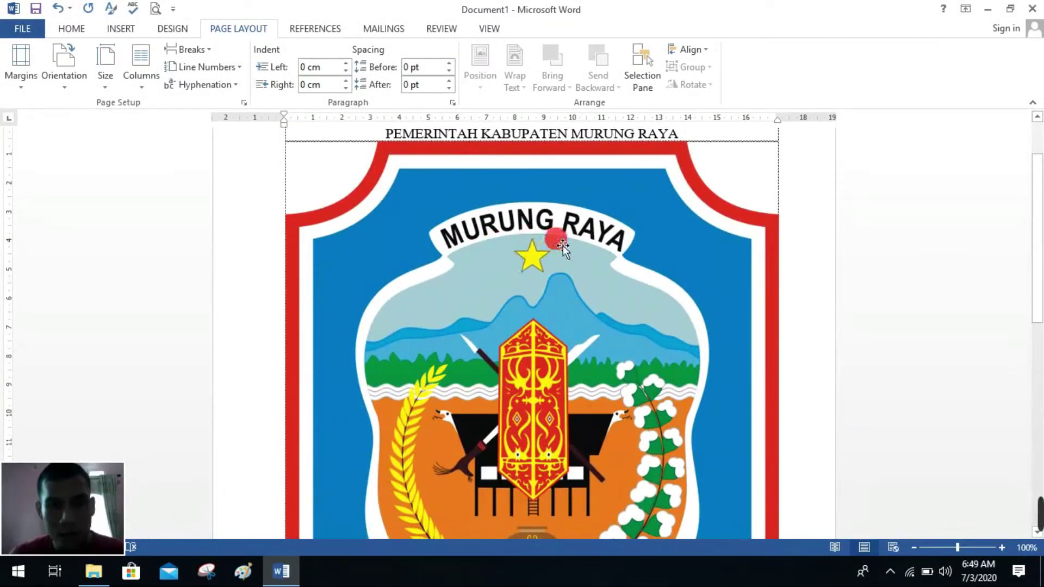
pyautogui.click(532, 191)
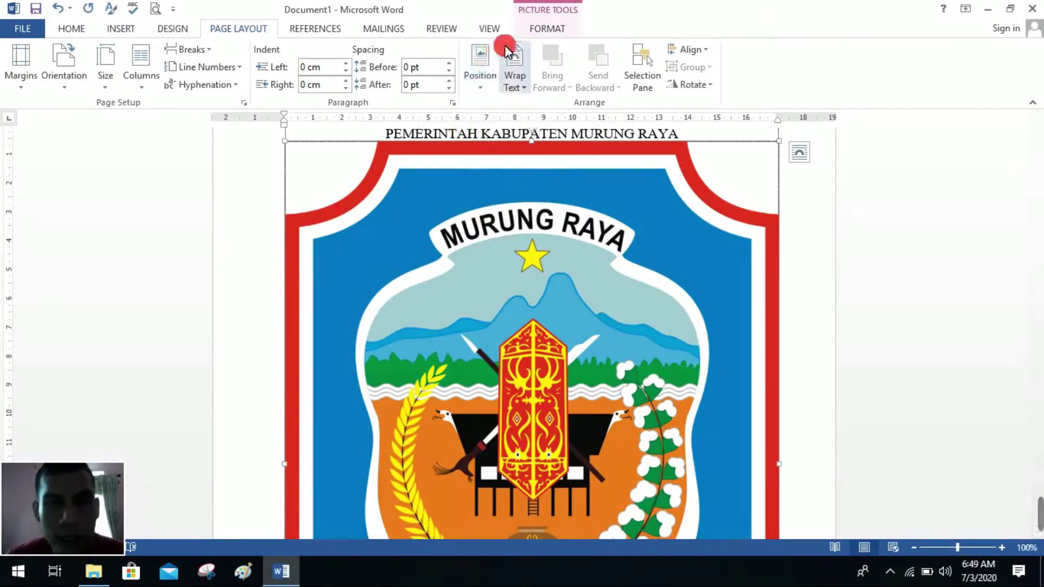
pyautogui.click(546, 28)
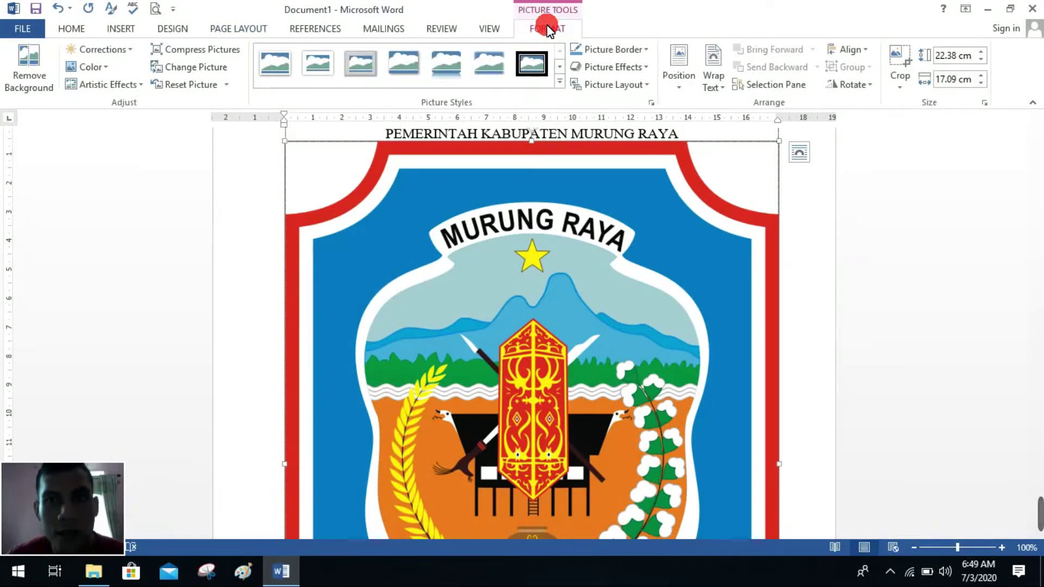
pyautogui.click(704, 82)
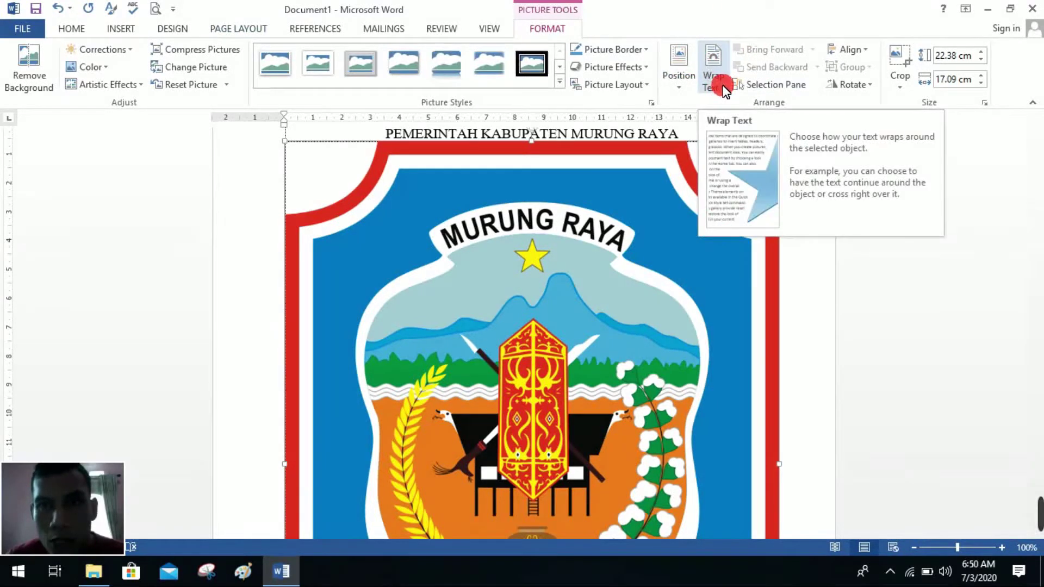
pyautogui.click(725, 90)
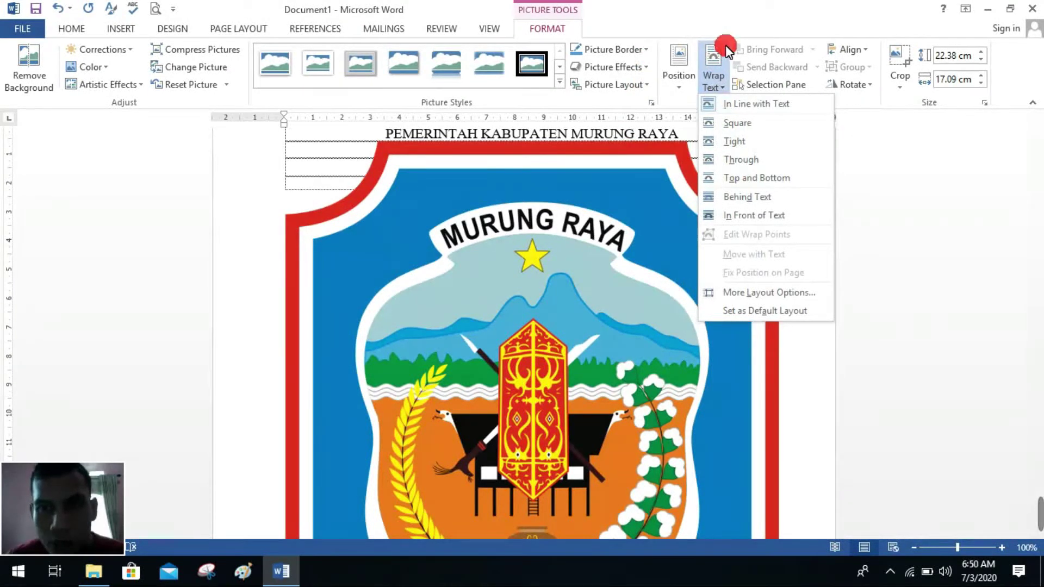
pyautogui.click(761, 217)
pyautogui.click(716, 252)
pyautogui.scroll(3, 718, 260)
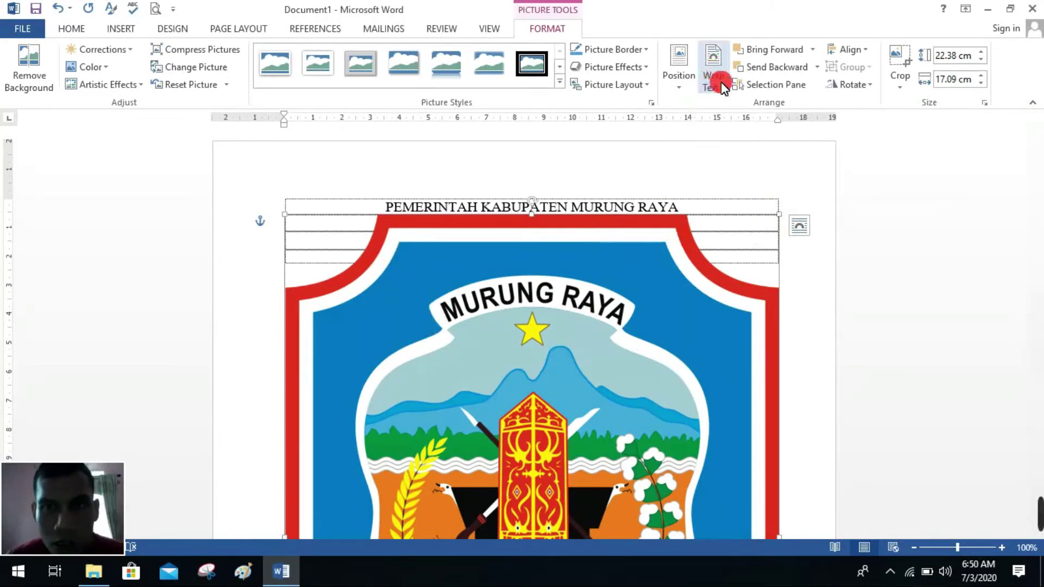
pyautogui.click(712, 69)
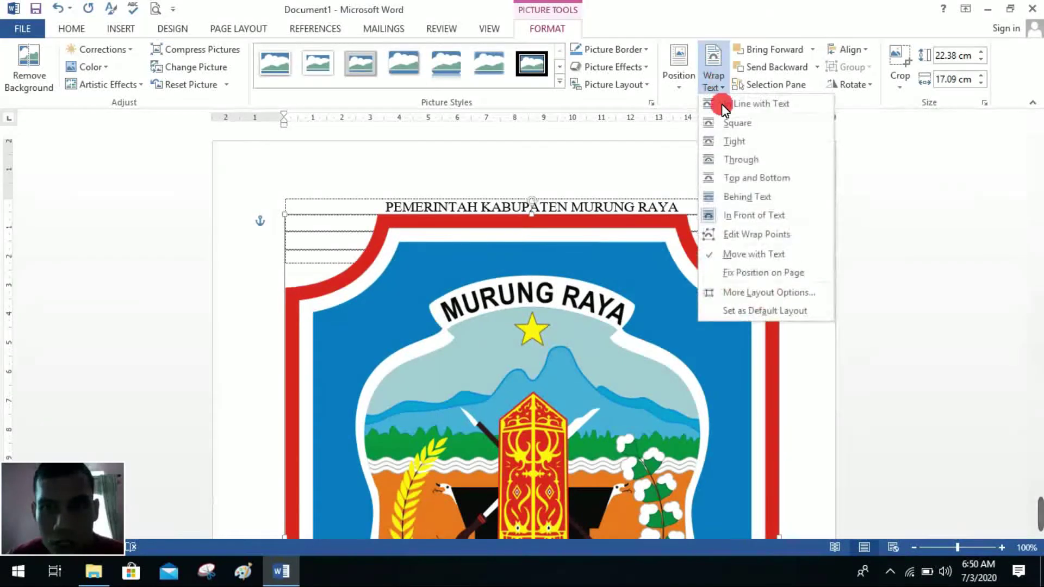
pyautogui.click(753, 218)
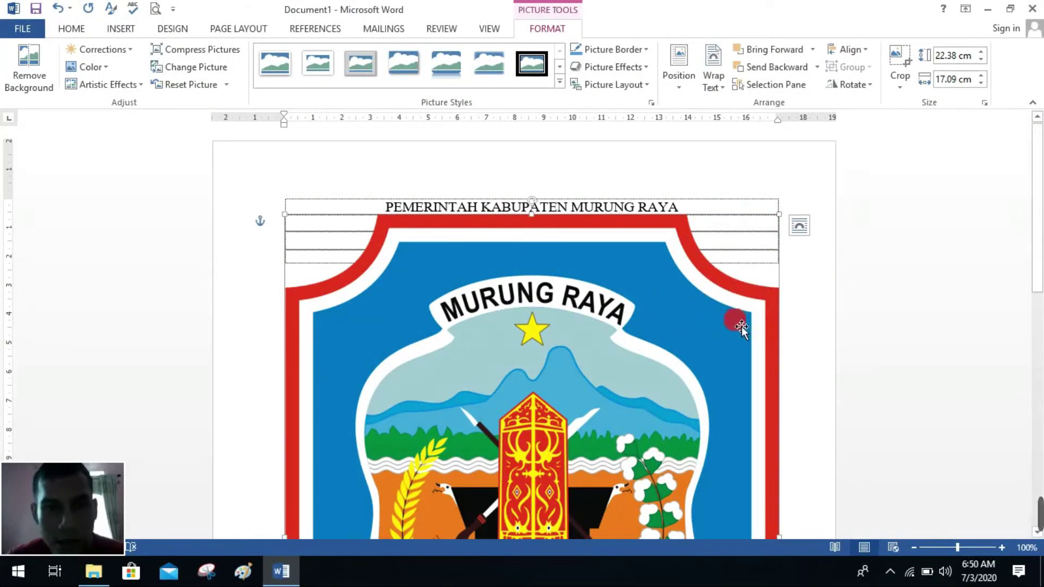
# - Narrow the logo to a width of about 3.6 cm from its right side, leaving its height alone
pyautogui.scroll(-1, 740, 326)
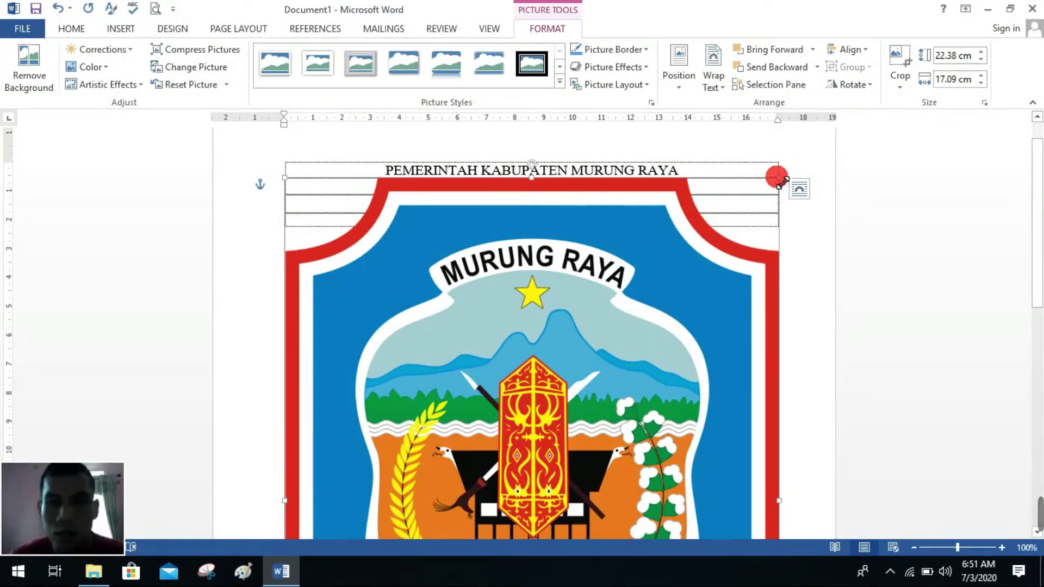
pyautogui.scroll(-5, 778, 175)
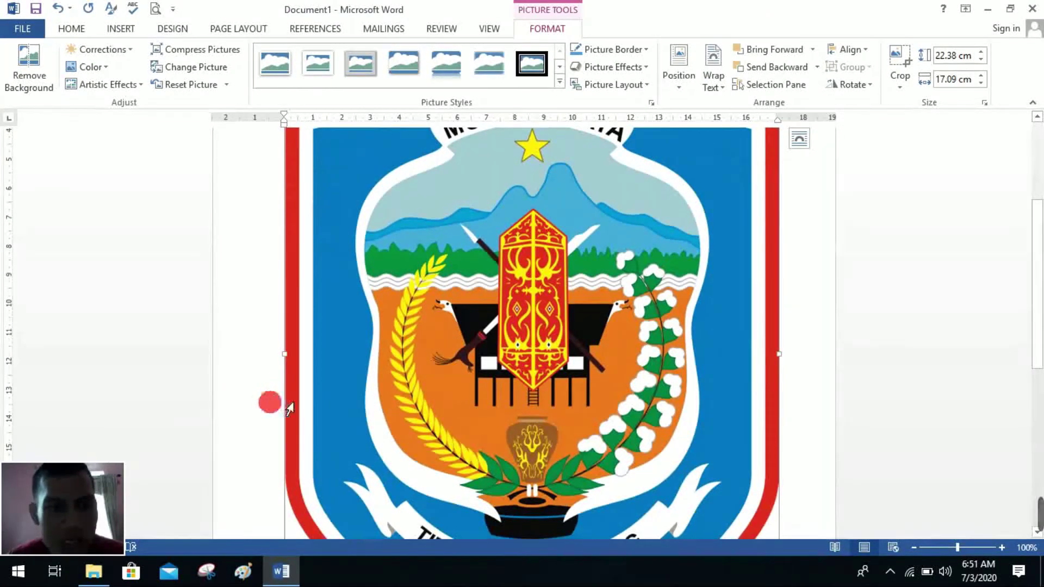
pyautogui.scroll(-10, 389, 420)
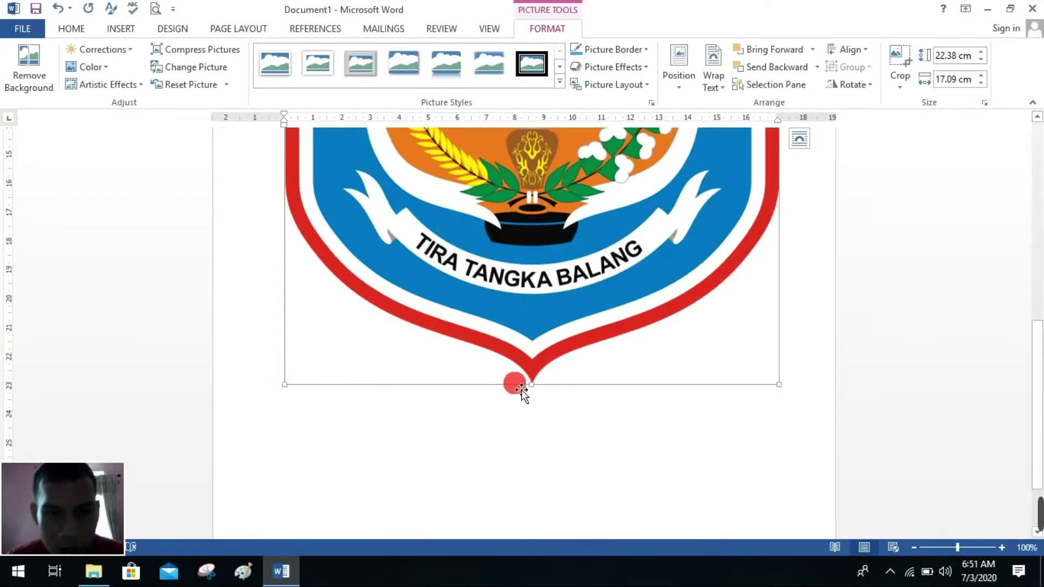
pyautogui.scroll(13, 725, 373)
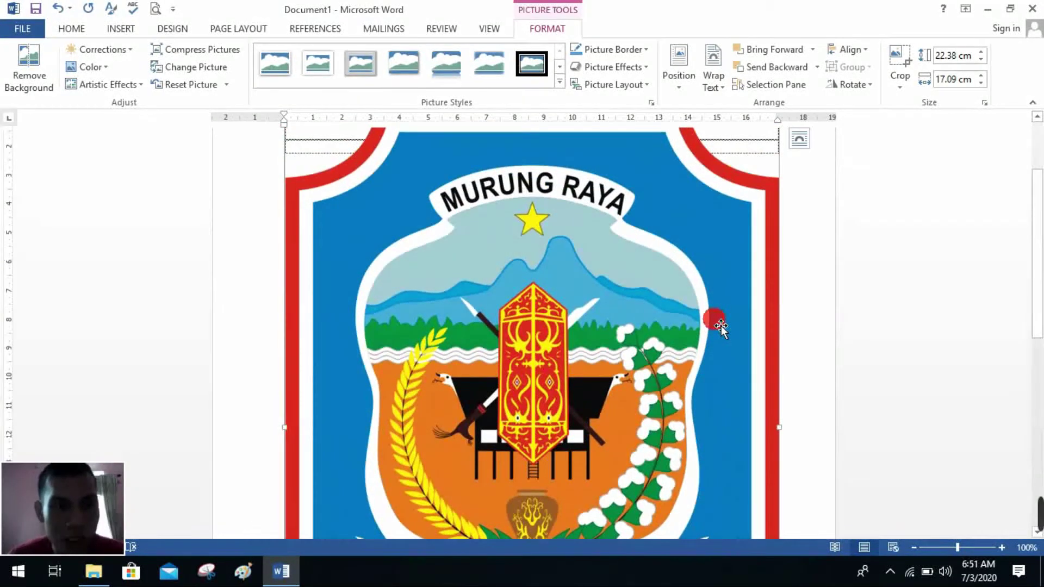
pyautogui.scroll(3, 720, 326)
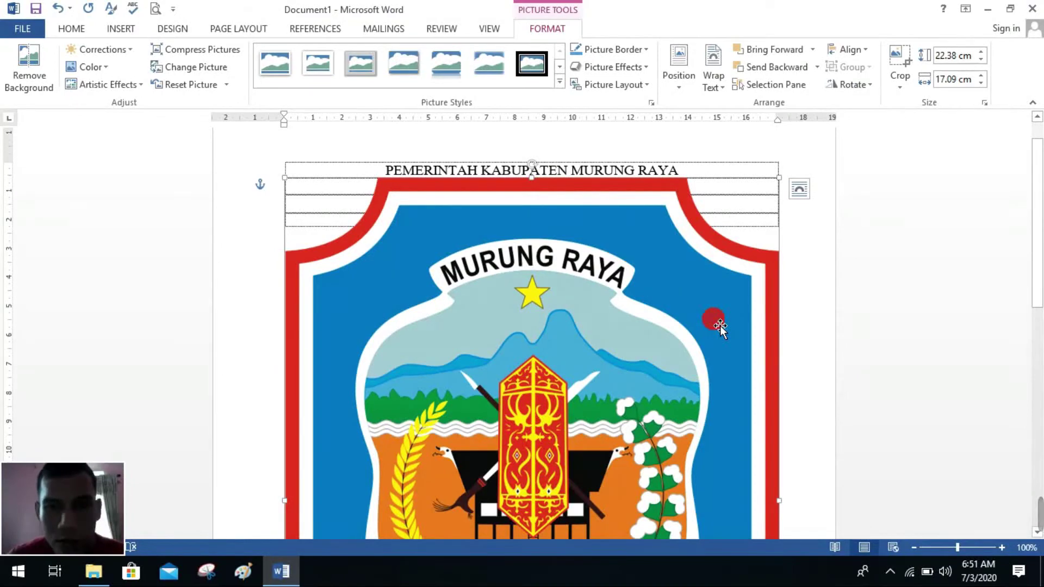
pyautogui.scroll(-10, 719, 325)
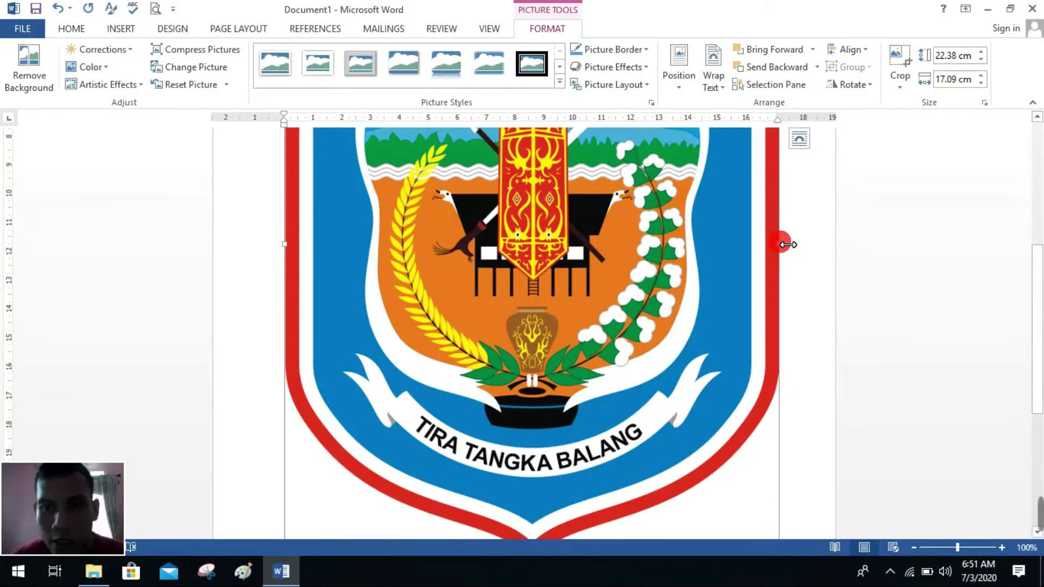
pyautogui.moveTo(791, 252); pyautogui.dragTo(400, 249)
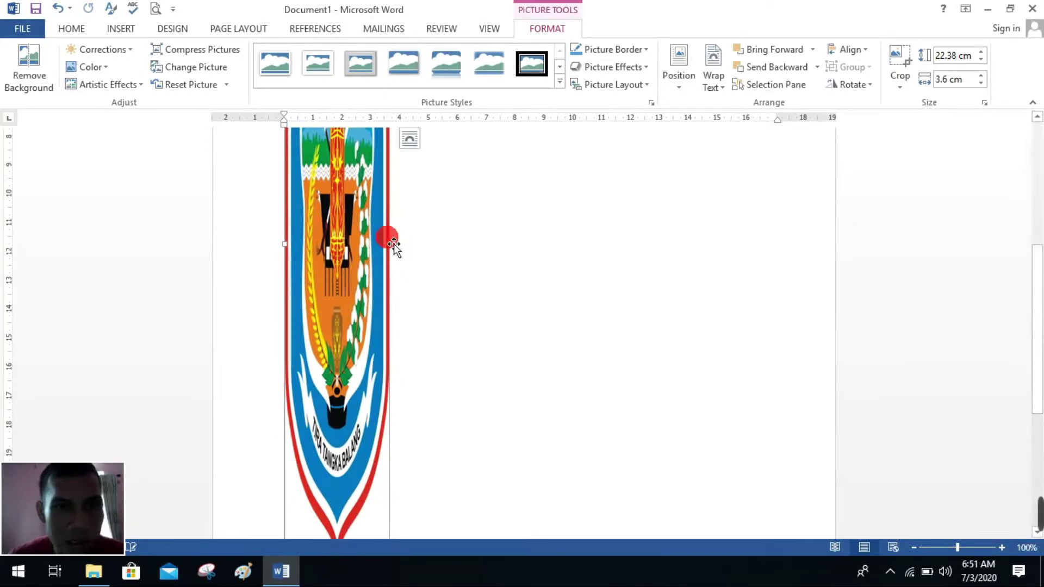
pyautogui.scroll(-3, 460, 287)
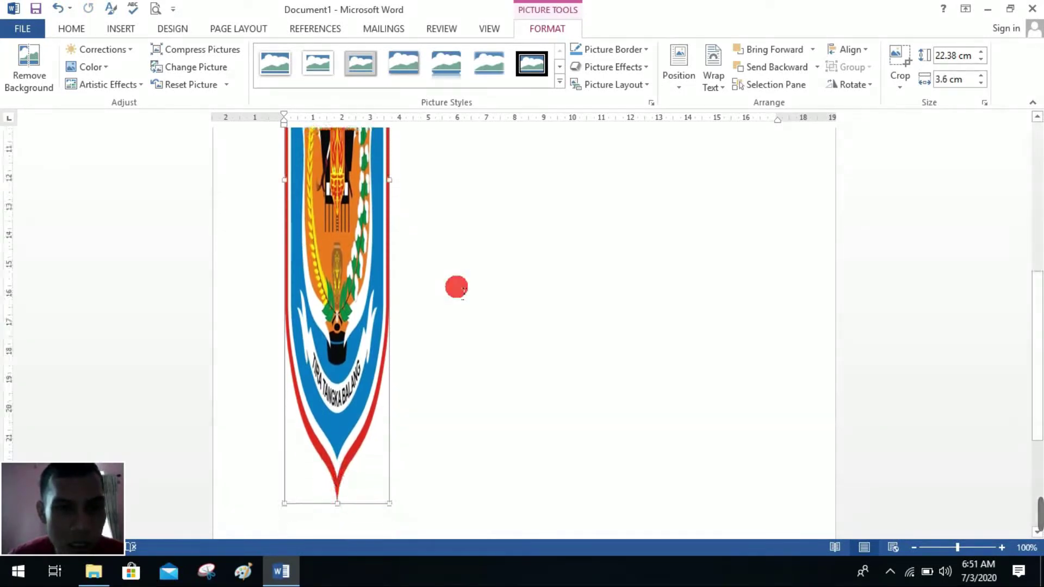
pyautogui.scroll(-8, 459, 287)
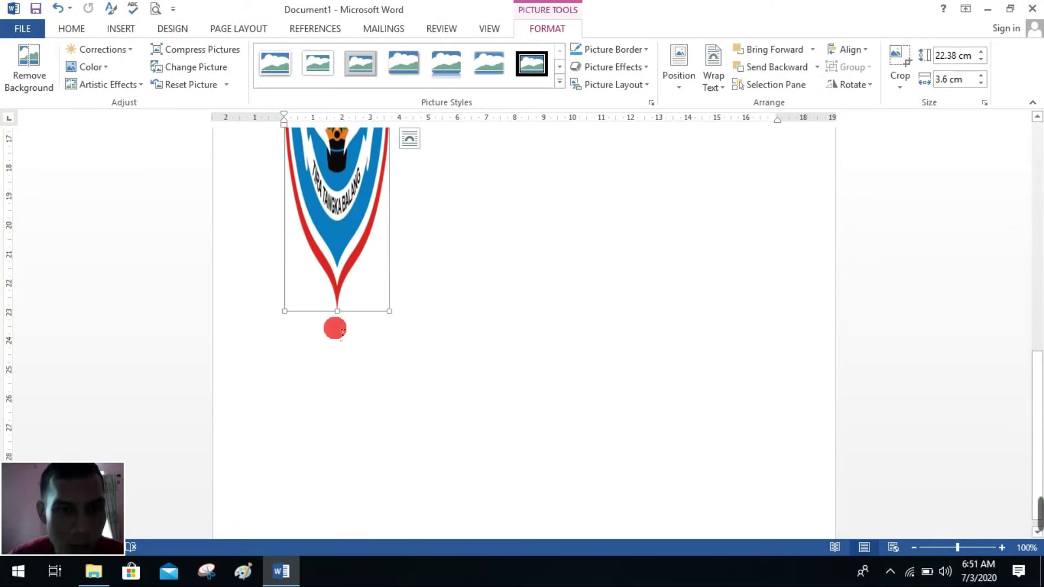
# - Shrink the regency logo to about 2.01 cm high and 1.98 cm wide
pyautogui.moveTo(337, 315); pyautogui.dragTo(338, 315)
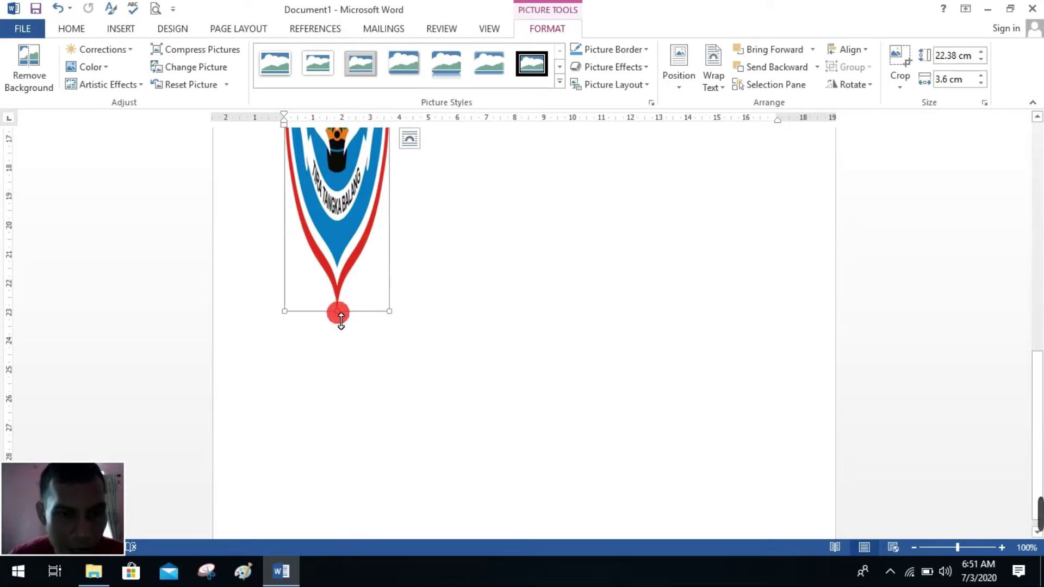
pyautogui.click(344, 312)
pyautogui.moveTo(341, 315); pyautogui.dragTo(366, 191)
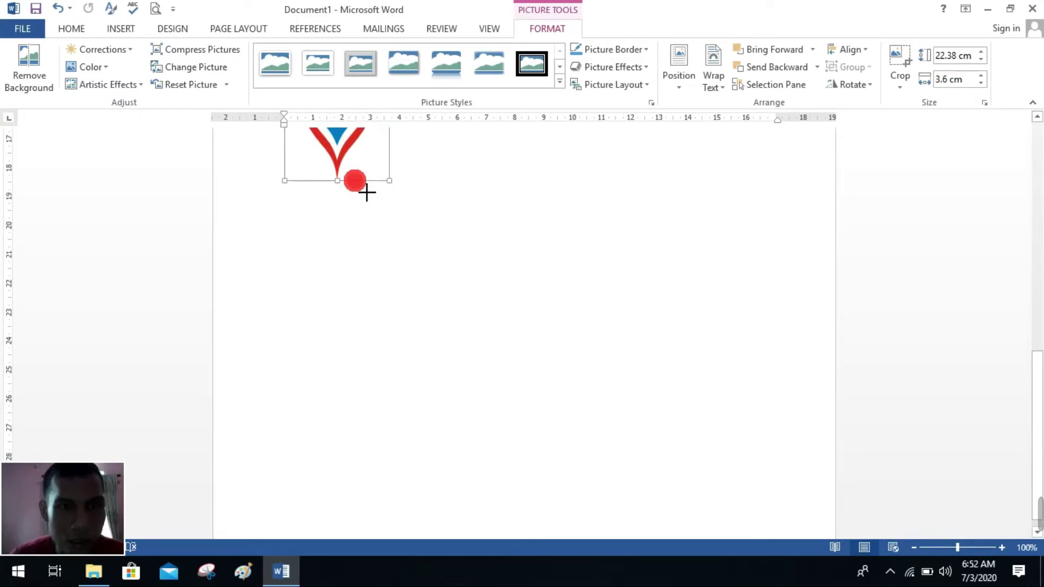
pyautogui.scroll(10, 380, 198)
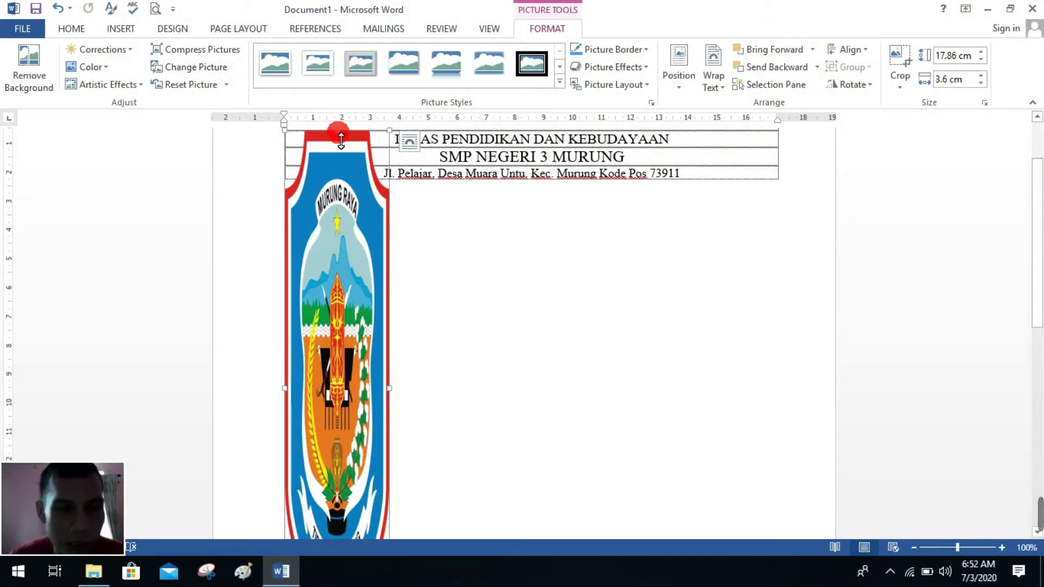
pyautogui.moveTo(340, 140); pyautogui.dragTo(377, 385)
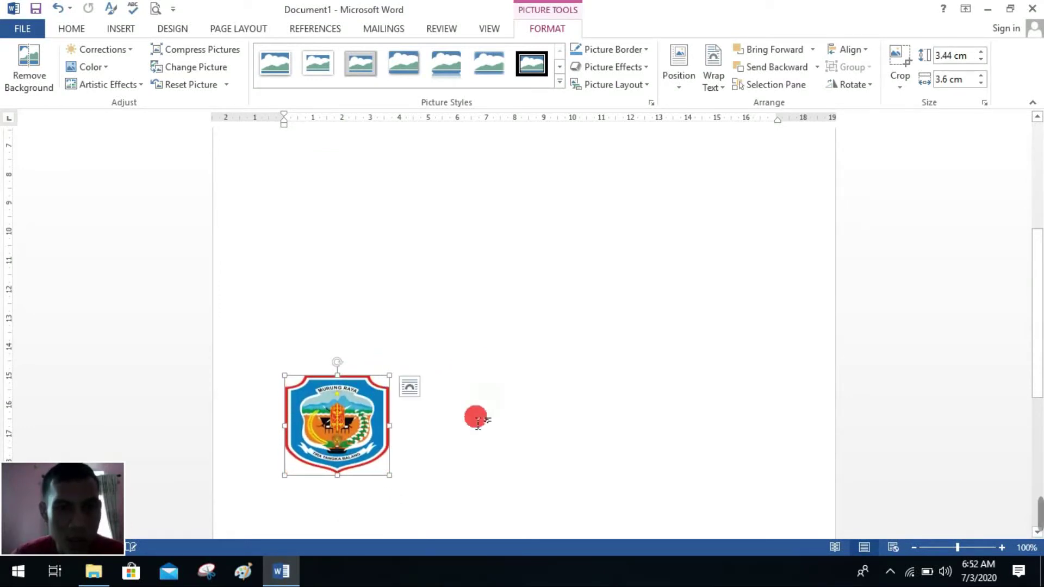
pyautogui.moveTo(399, 429); pyautogui.dragTo(343, 429)
pyautogui.moveTo(314, 477); pyautogui.dragTo(335, 438)
# - Move the regency logo up the page into the left end of the letterhead table, beside the heading lines
pyautogui.scroll(5, 506, 369)
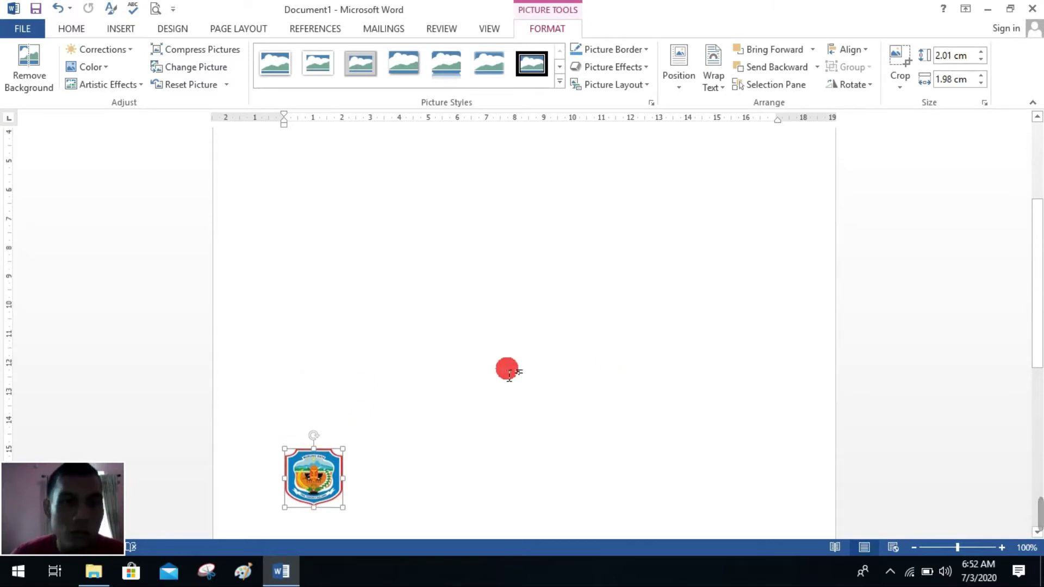
pyautogui.scroll(-6, 507, 369)
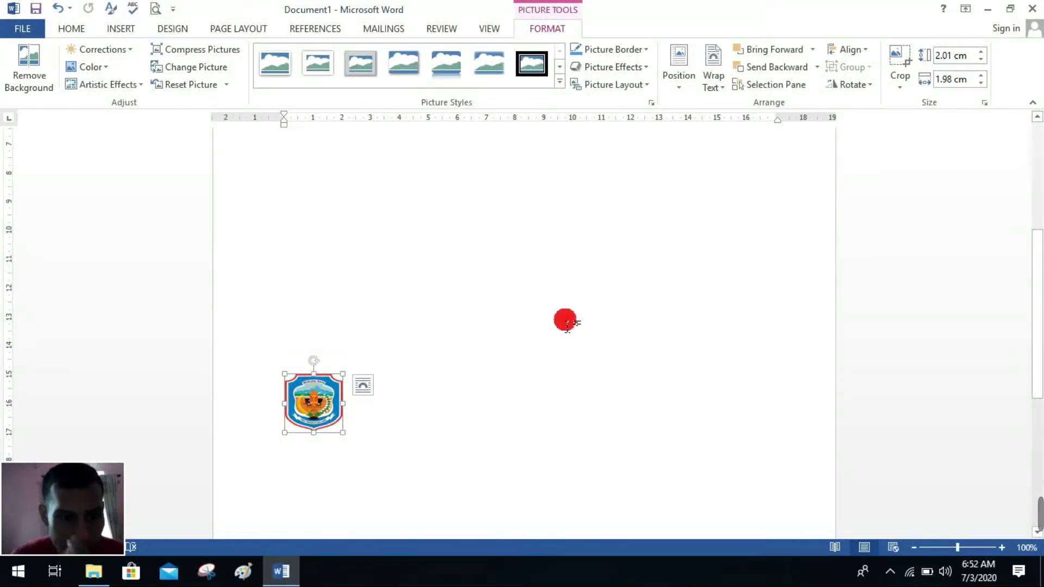
pyautogui.scroll(1, 409, 342)
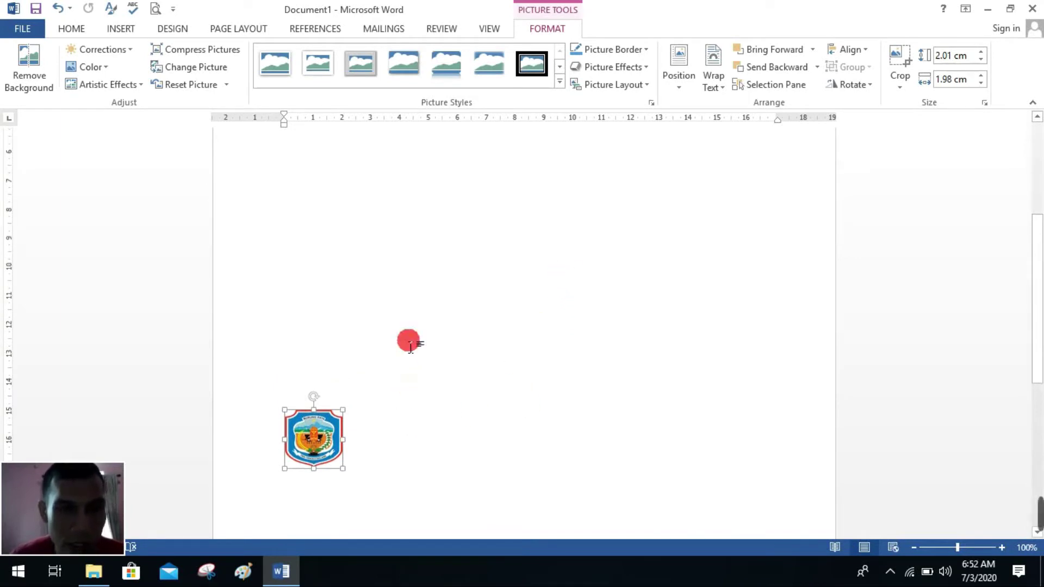
pyautogui.scroll(6, 424, 250)
pyautogui.scroll(-7, 424, 249)
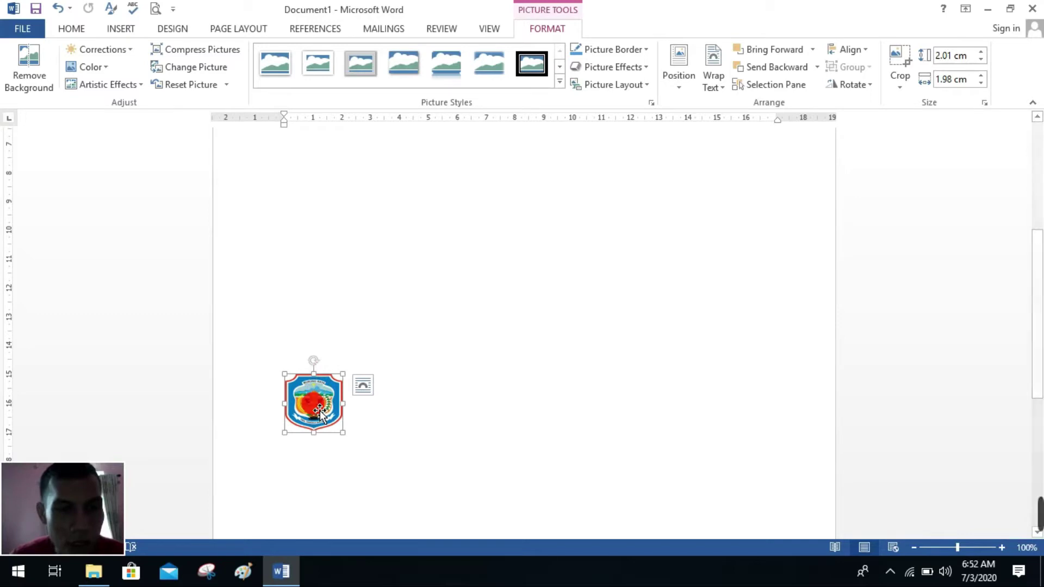
pyautogui.moveTo(319, 409); pyautogui.dragTo(340, 184)
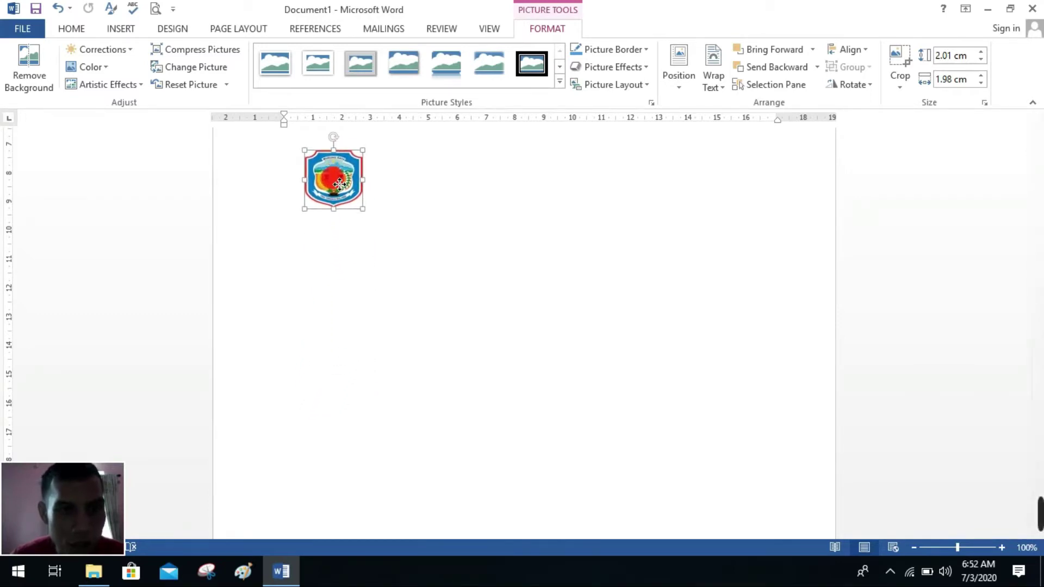
pyautogui.click(415, 224)
pyautogui.scroll(3, 424, 228)
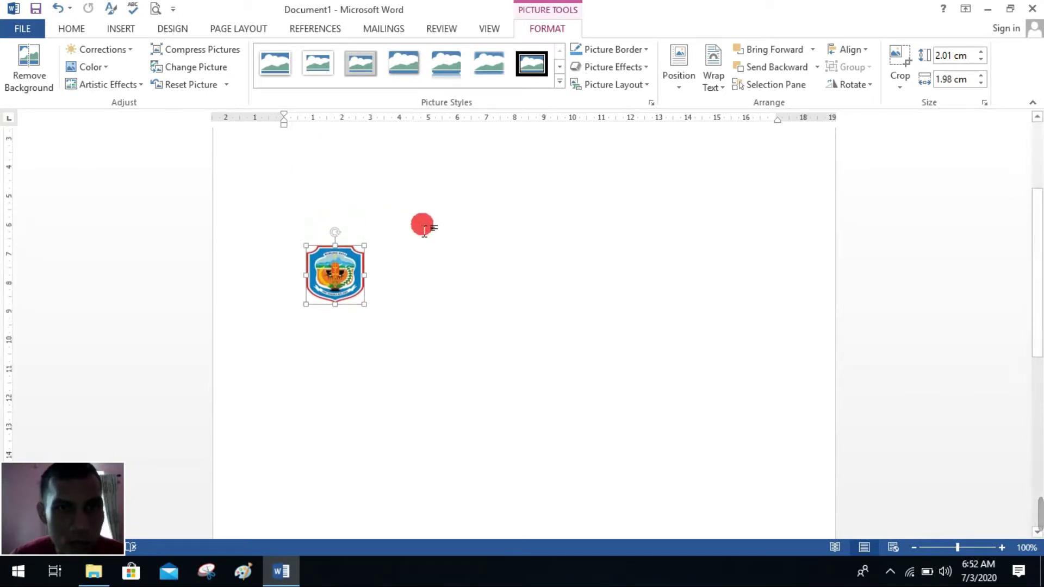
pyautogui.scroll(3, 421, 226)
pyautogui.moveTo(337, 419); pyautogui.dragTo(320, 214)
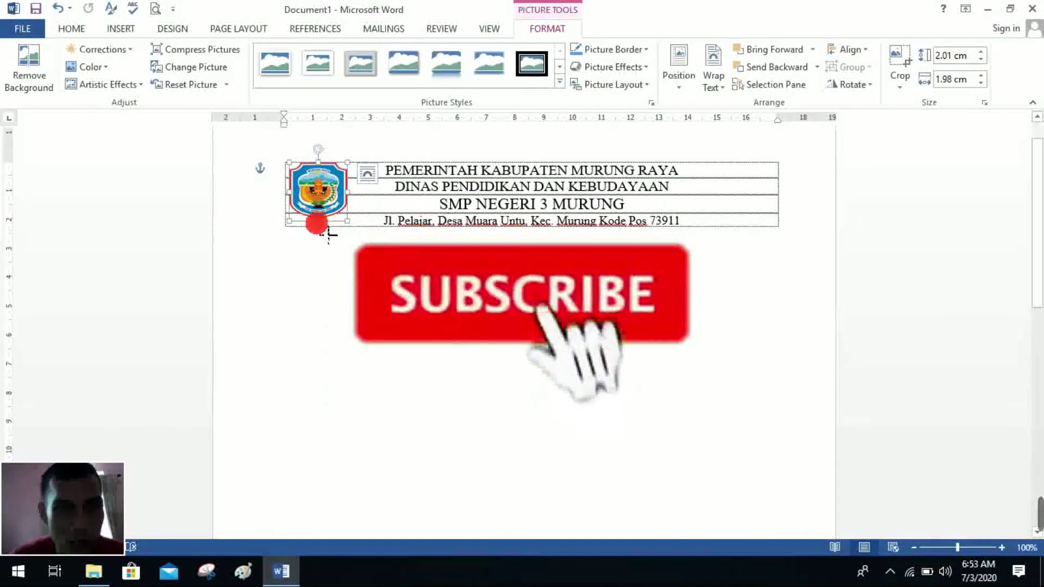
# - Adjust the regency logo to about 2.22 cm high and 1.75 cm wide to fit the four table rows, and deselect it
pyautogui.moveTo(316, 222); pyautogui.dragTo(315, 227)
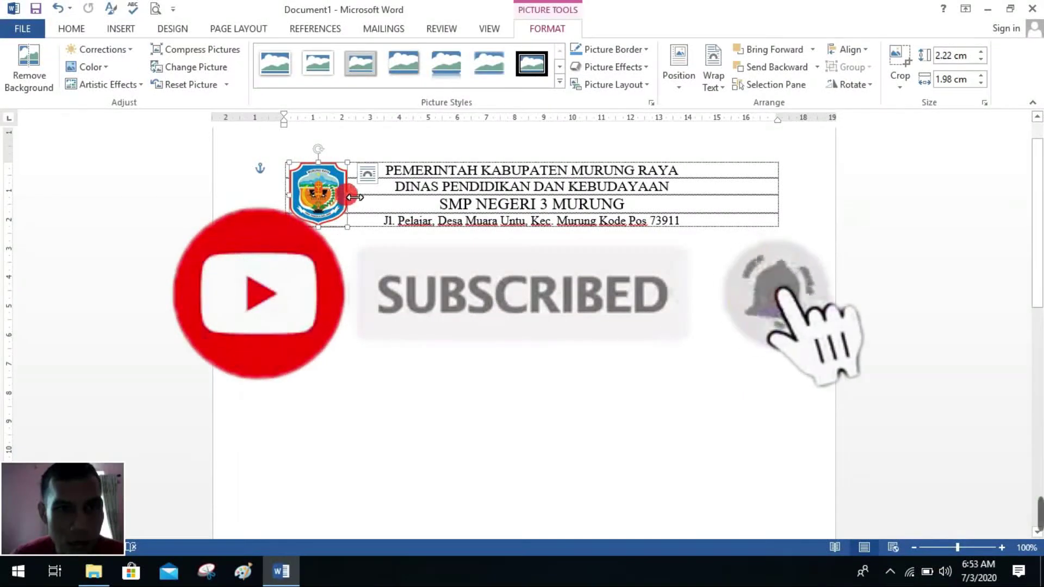
pyautogui.moveTo(350, 196); pyautogui.dragTo(340, 196)
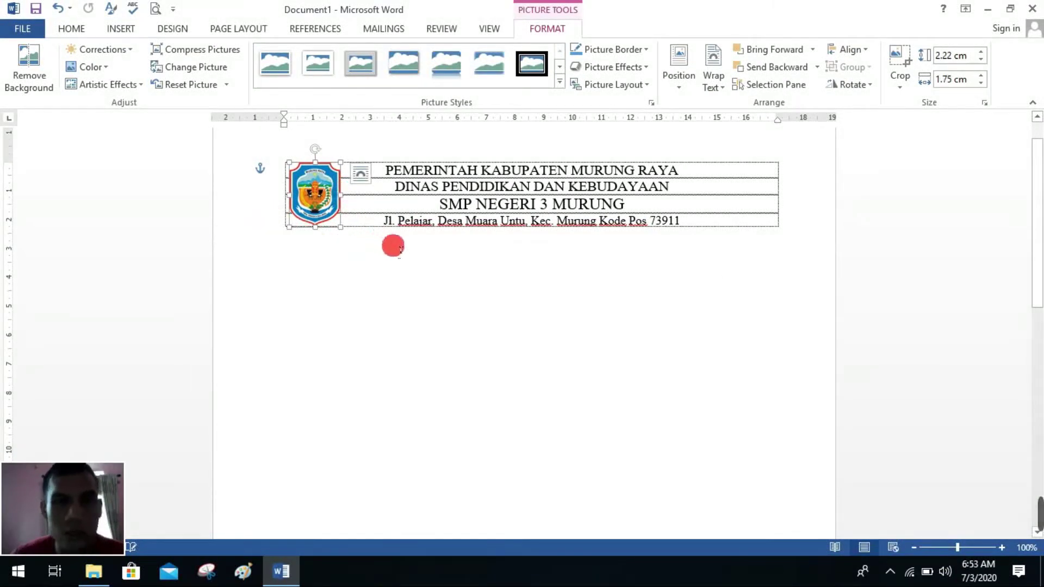
pyautogui.click(415, 274)
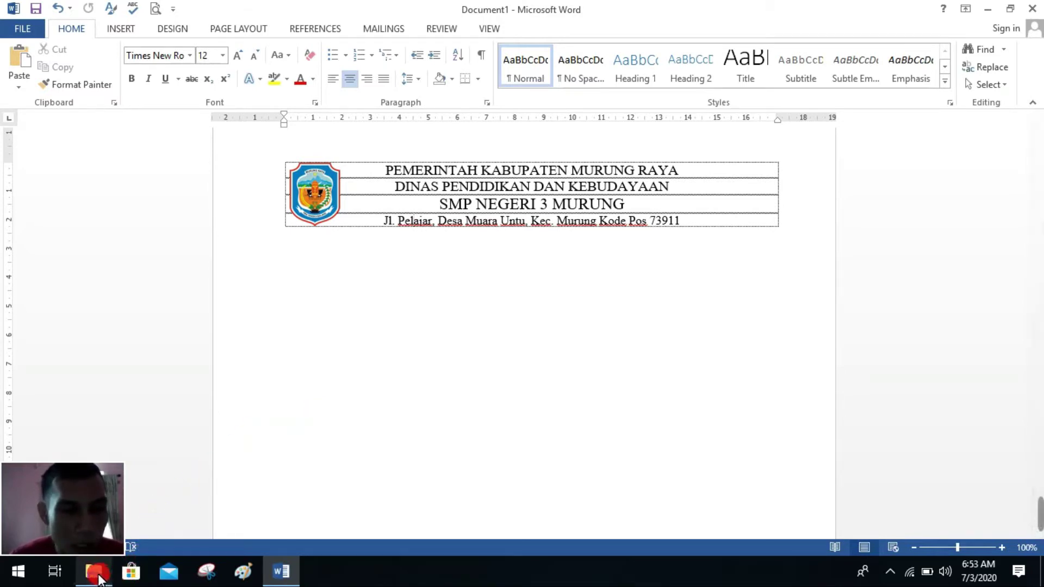
# - Copy the Logo_kemdikbud image from Downloads in File Explorer and paste it after DINAS PENDIDIKAN DAN KEBUDAYAAN in the Word document
pyautogui.click(98, 577)
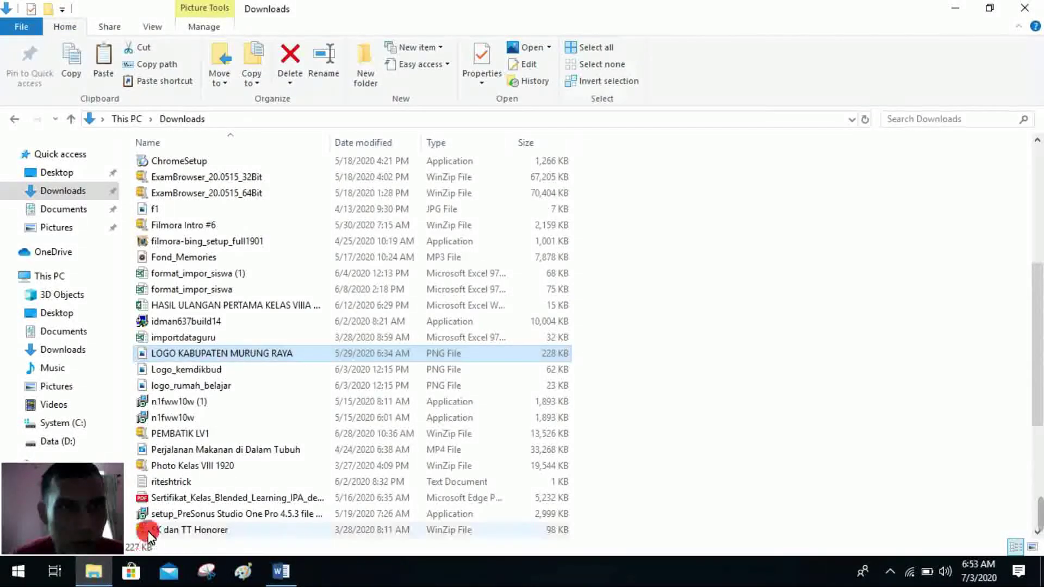
pyautogui.rightClick(182, 371)
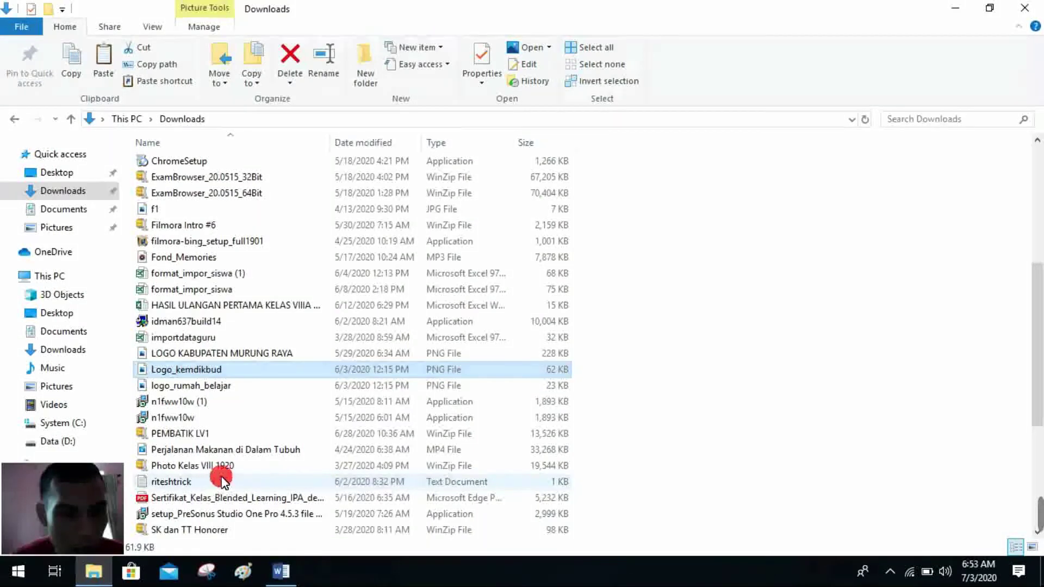
pyautogui.click(287, 572)
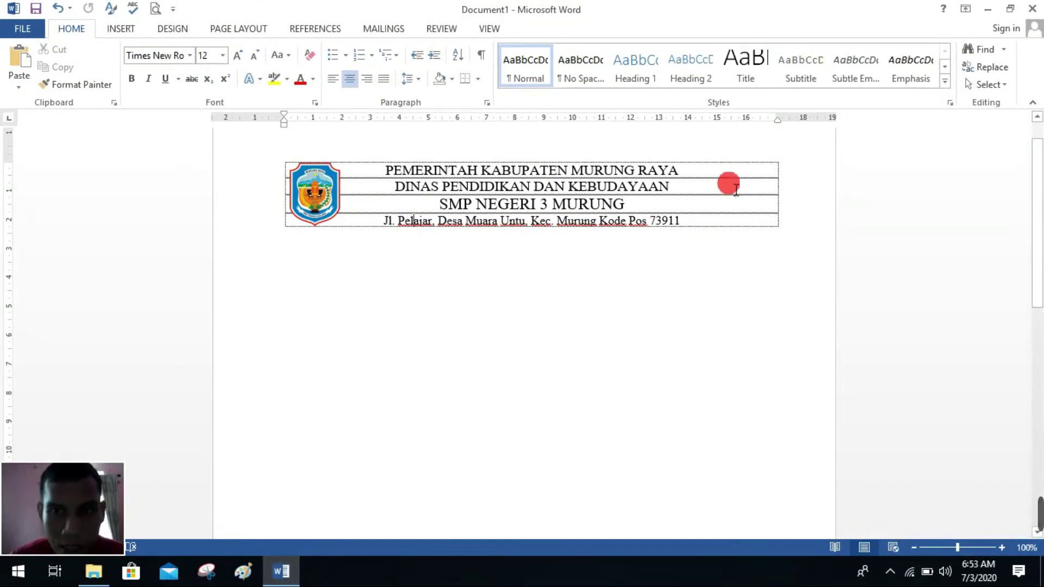
pyautogui.rightClick(734, 188)
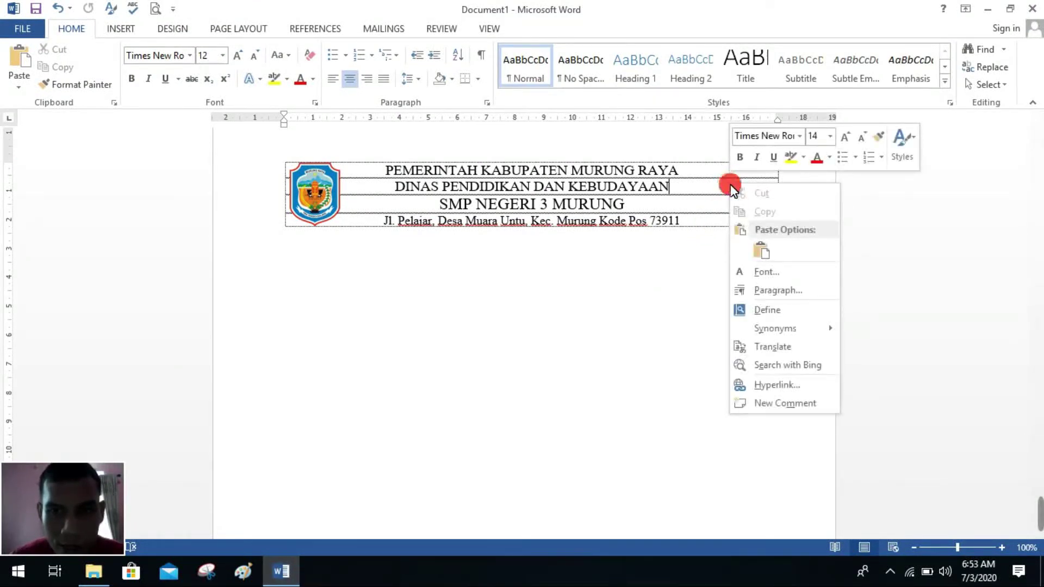
pyautogui.click(762, 250)
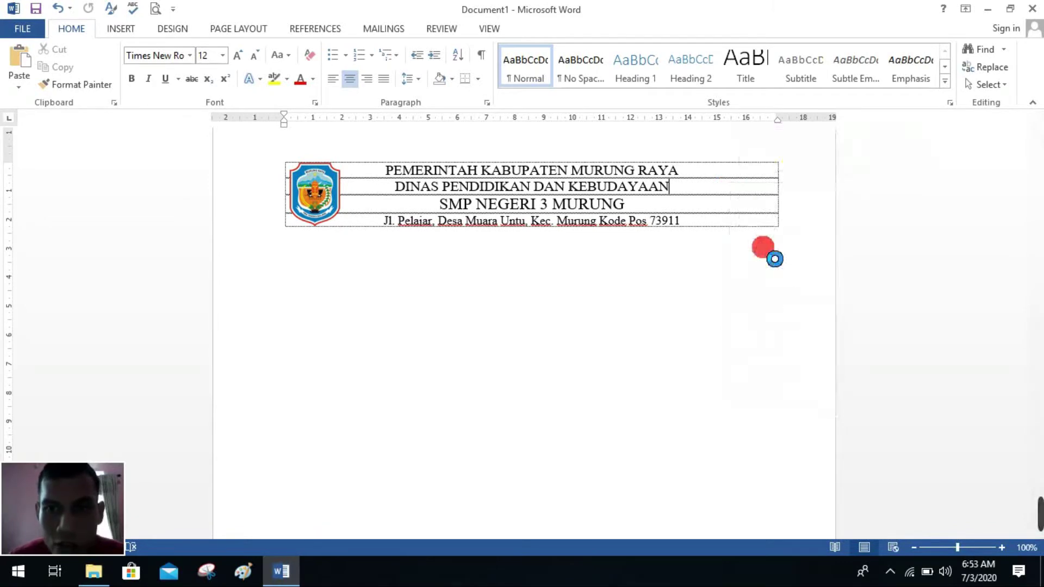
# - Set the text wrapping of the pasted Tut Wuri Handayani logo to In Front of Text
pyautogui.scroll(-3, 714, 332)
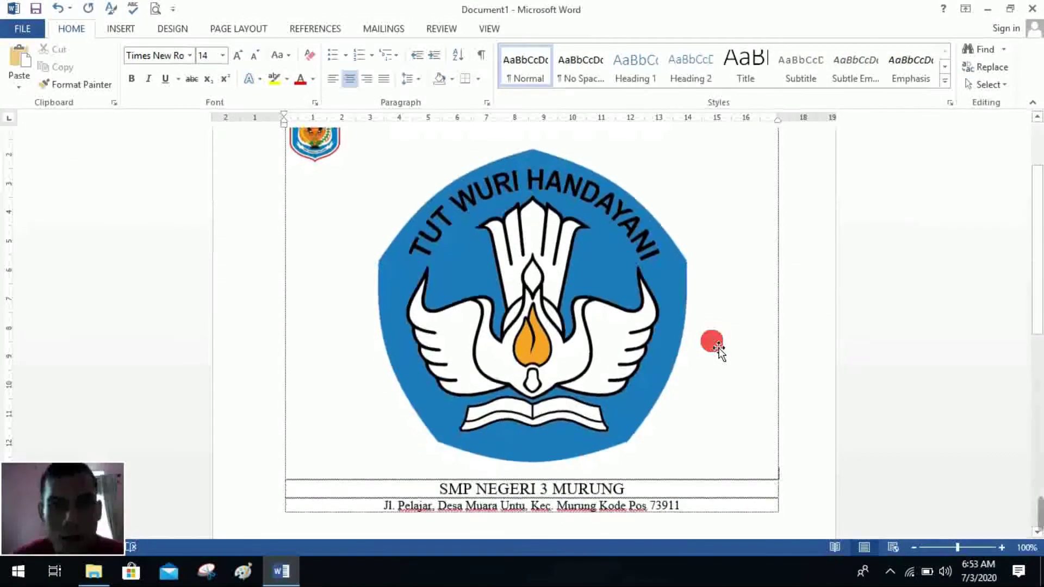
pyautogui.scroll(4, 558, 291)
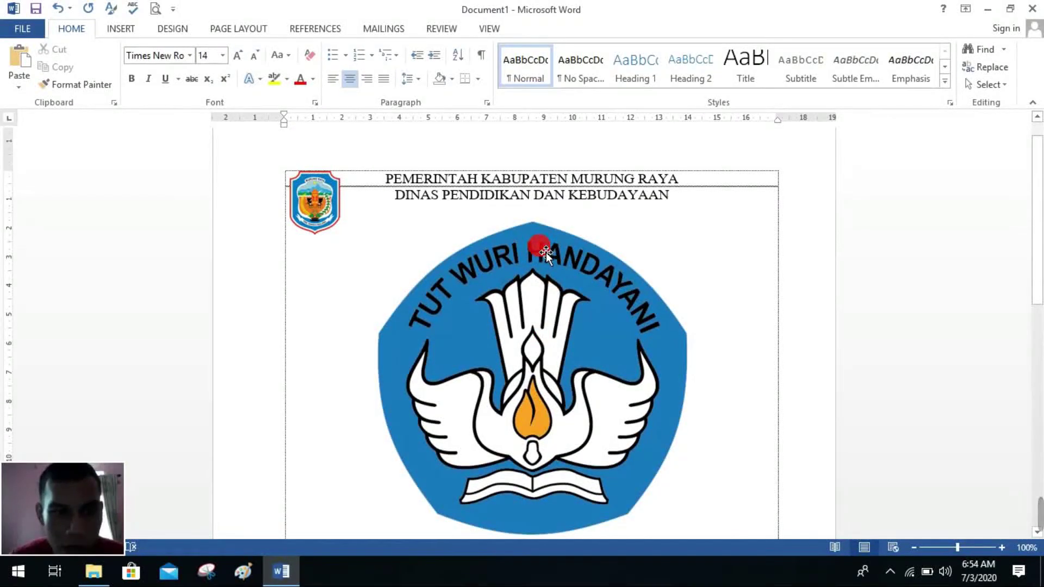
pyautogui.click(546, 252)
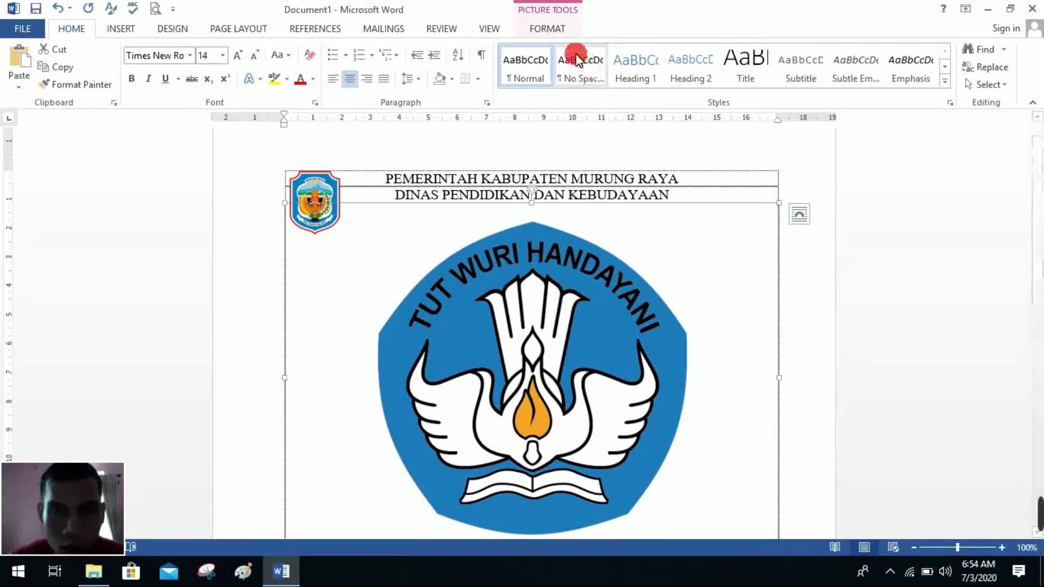
pyautogui.click(549, 29)
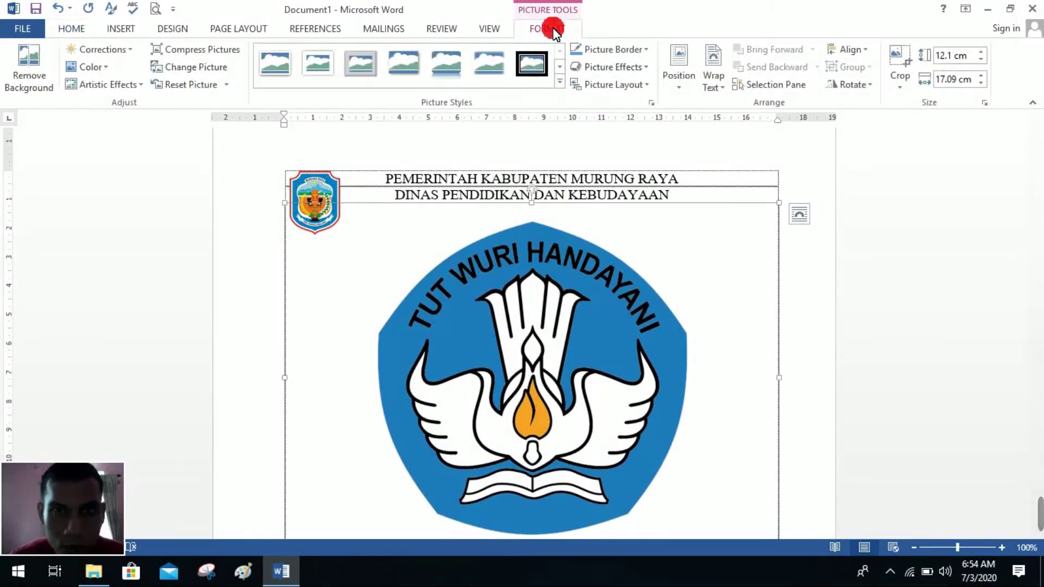
pyautogui.click(716, 82)
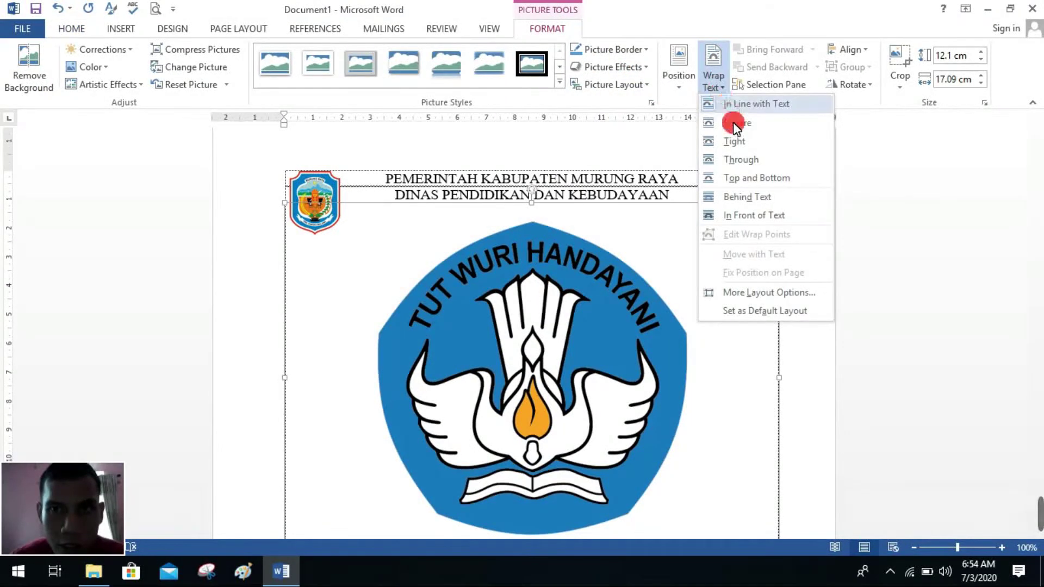
pyautogui.click(754, 216)
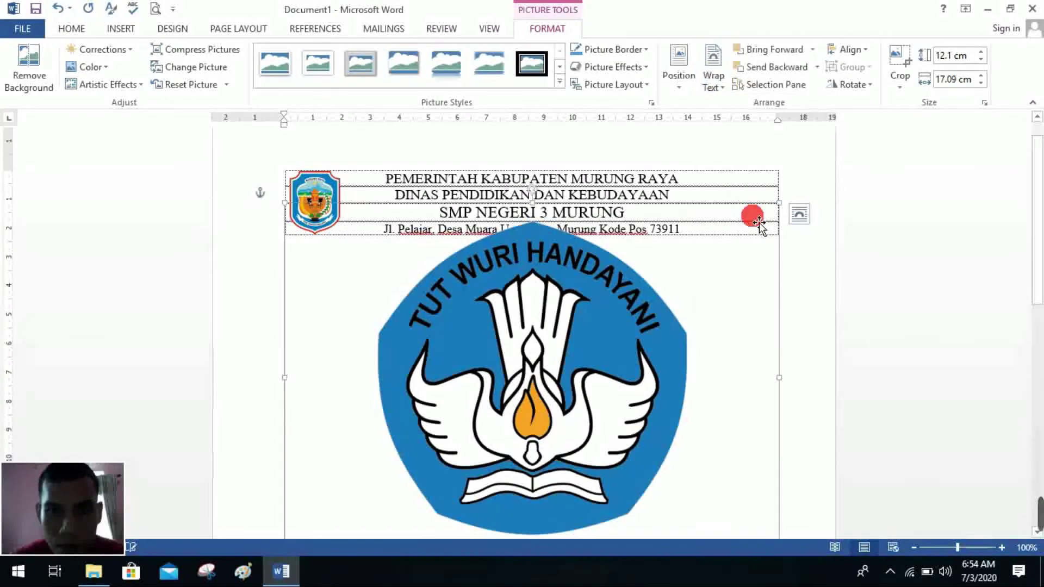
# - Shrink the Tut Wuri Handayani logo to about 2.17 by 3.07 cm and move it to the right end of the letterhead table
pyautogui.scroll(-2, 728, 231)
pyautogui.scroll(1, 724, 232)
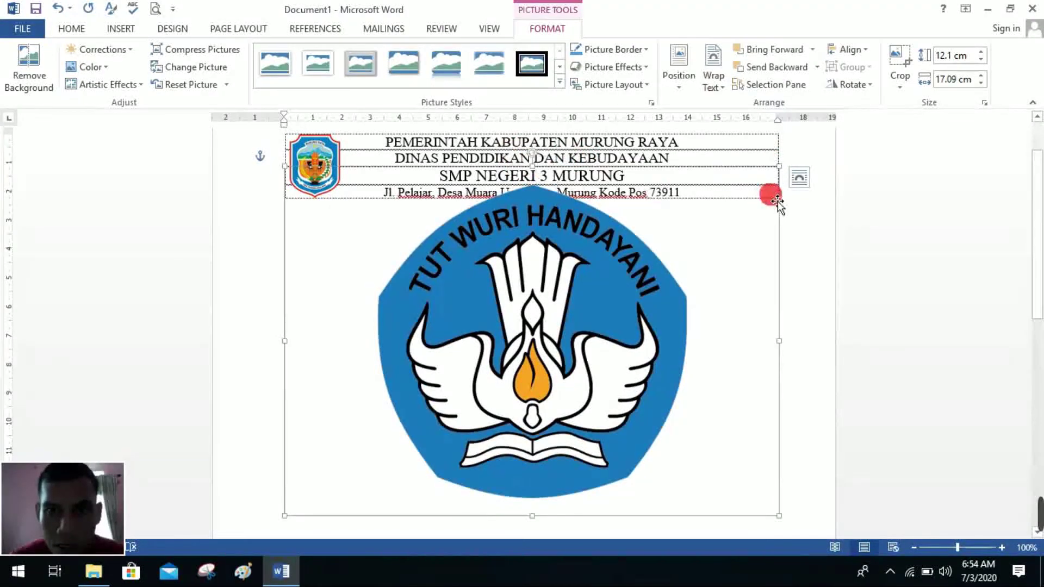
pyautogui.moveTo(781, 167); pyautogui.dragTo(380, 497)
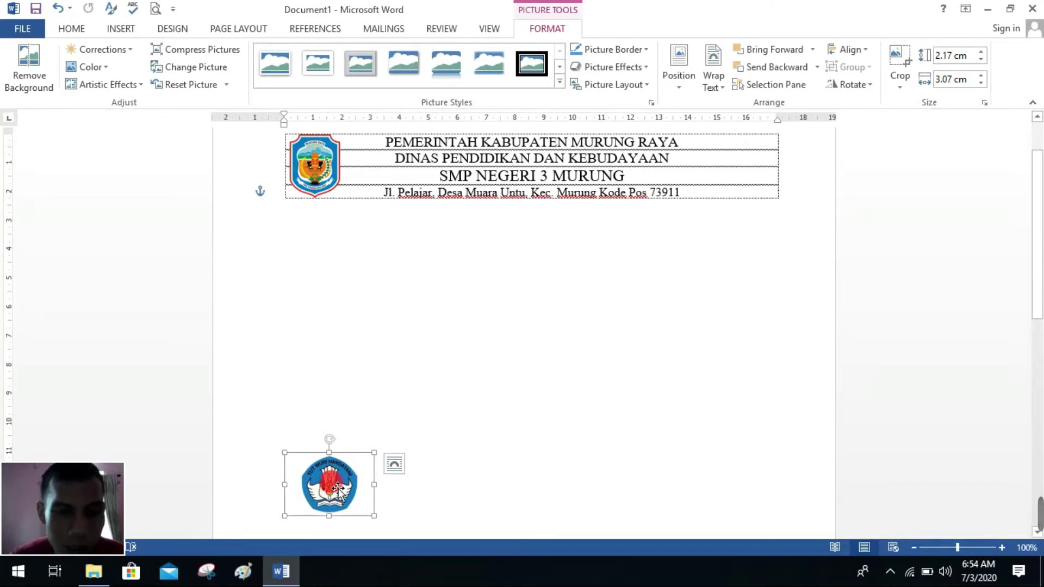
pyautogui.moveTo(336, 491); pyautogui.dragTo(746, 168)
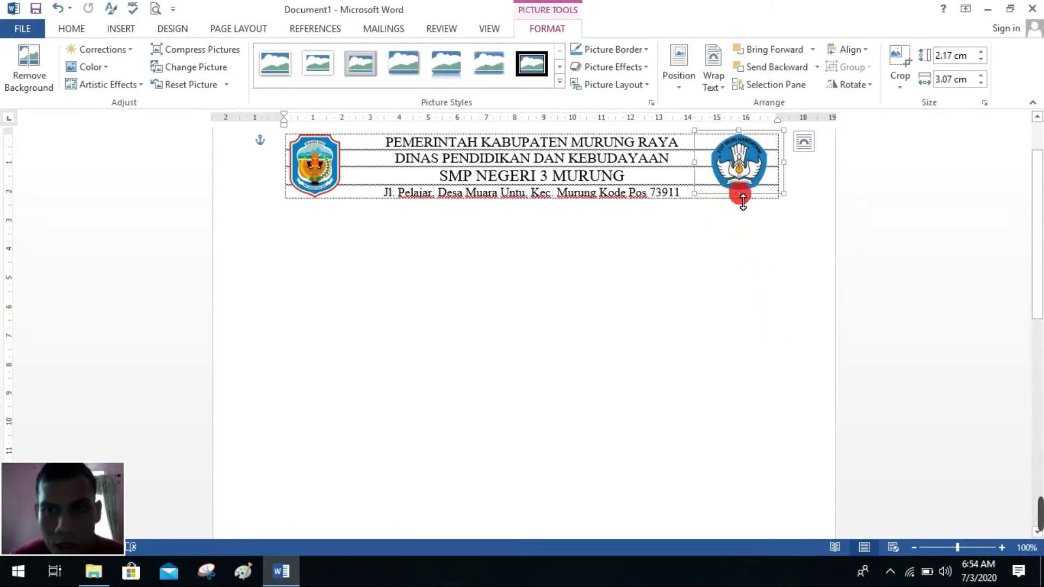
# - Enlarge the Tut Wuri Handayani logo to about 2.49 cm high and 3.55 cm wide, and deselect it
pyautogui.moveTo(751, 206); pyautogui.dragTo(809, 180)
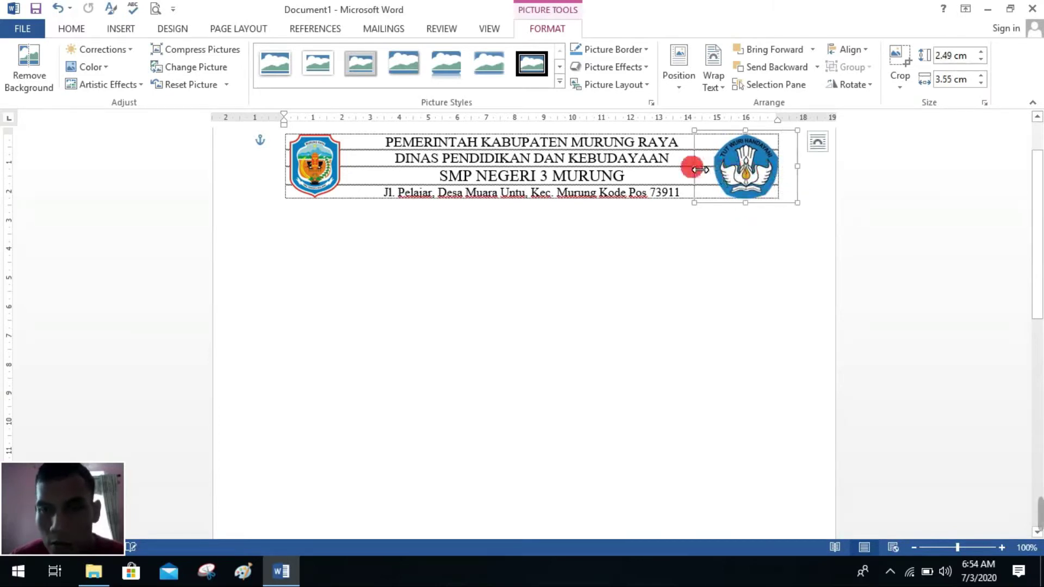
pyautogui.moveTo(704, 174); pyautogui.dragTo(701, 172)
pyautogui.scroll(2, 704, 346)
pyautogui.click(703, 343)
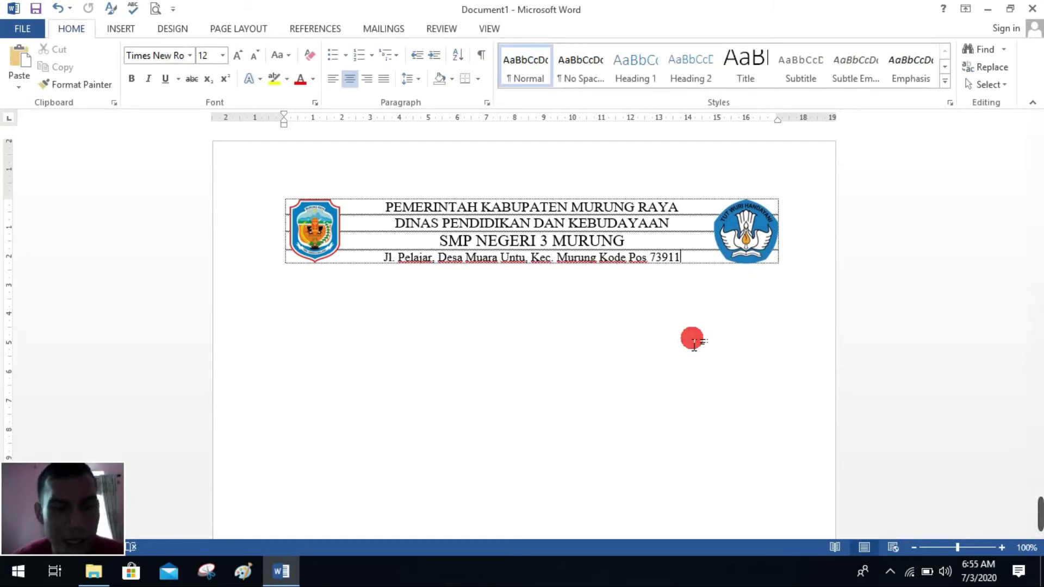
# - Draw a horizontal straight line about 17.22 cm long just below the letterhead table
pyautogui.click(122, 29)
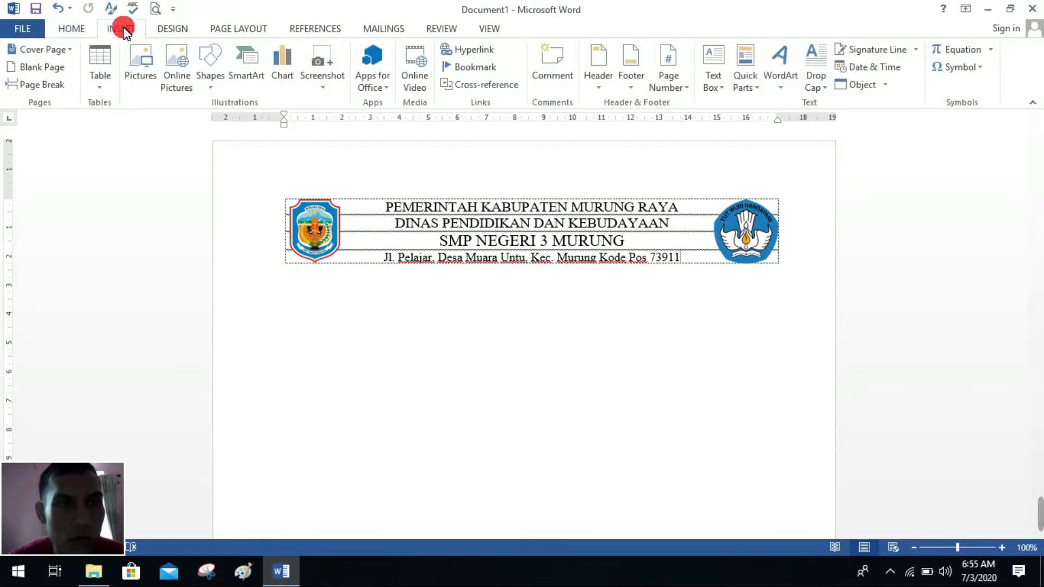
pyautogui.click(215, 80)
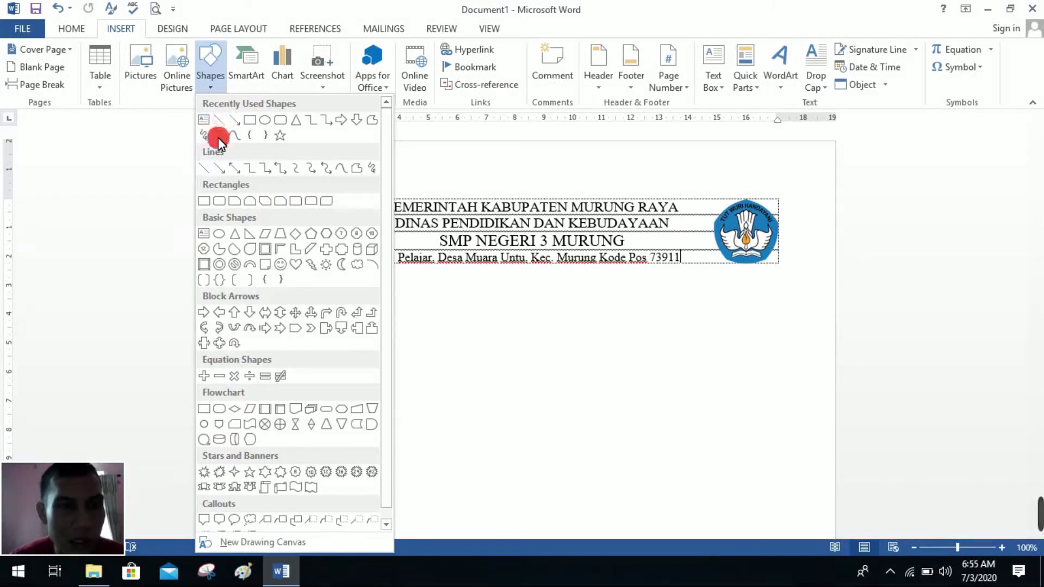
pyautogui.click(205, 168)
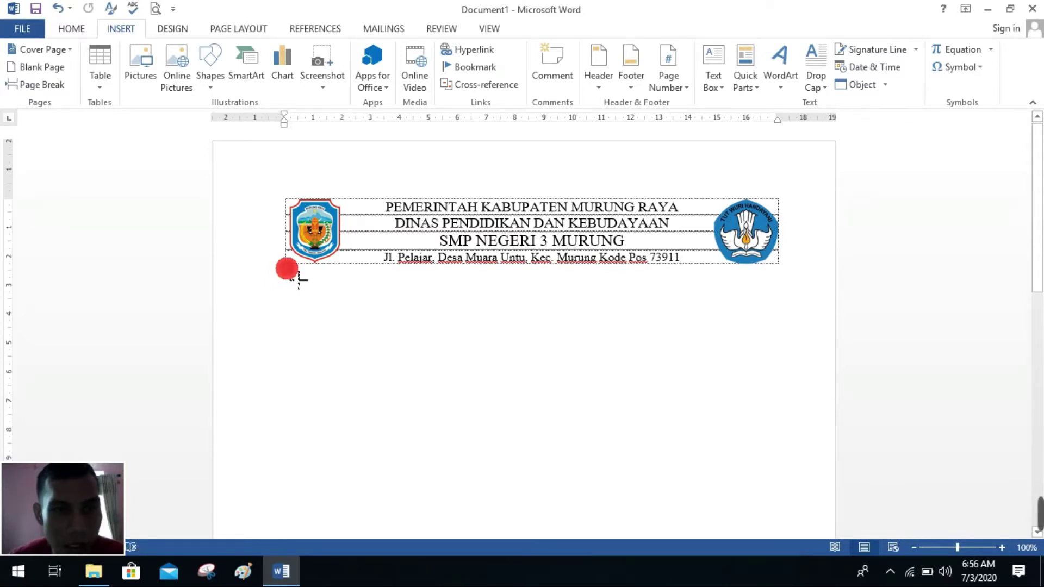
pyautogui.moveTo(288, 268)
pyautogui.mouseDown()
pyautogui.moveTo(382, 288)
pyautogui.moveTo(736, 326)
pyautogui.moveTo(788, 294)
pyautogui.moveTo(787, 269)
pyautogui.mouseUp()
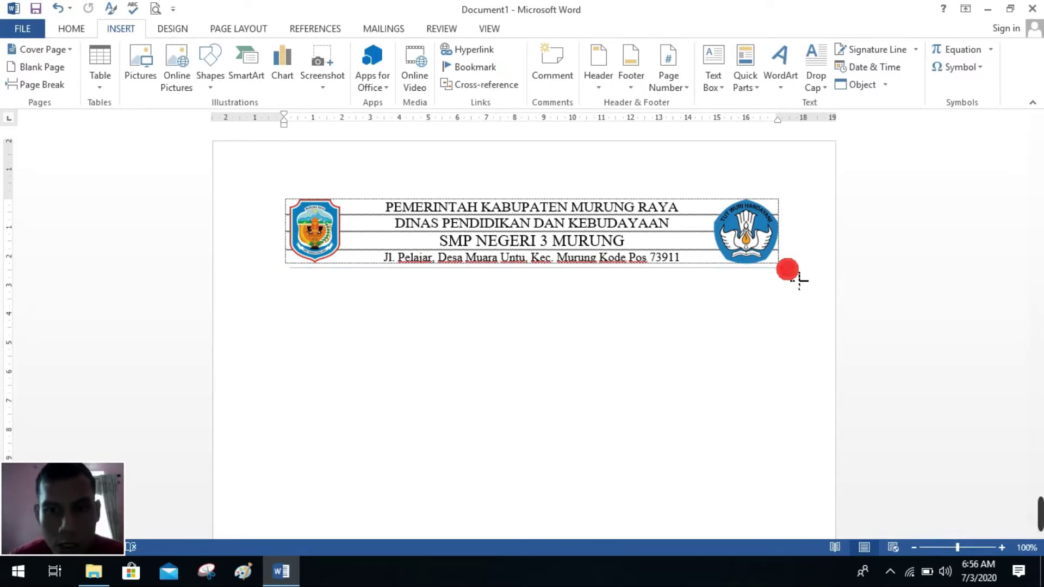
pyautogui.moveTo(787, 269); pyautogui.dragTo(787, 268)
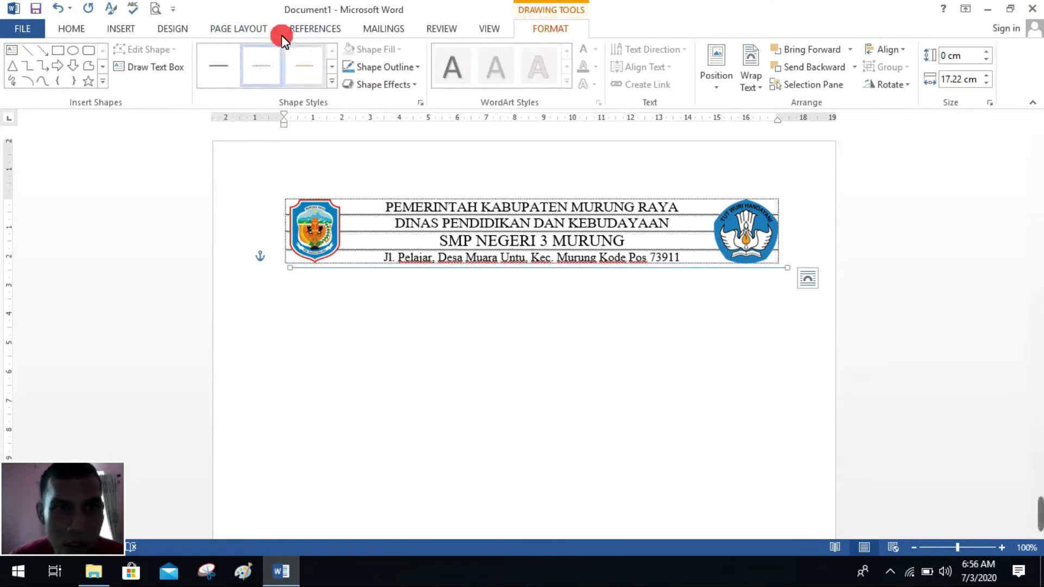
# - Apply the thick black line style to the separator line and extend its left end to about 17.49 cm total length
pyautogui.click(331, 81)
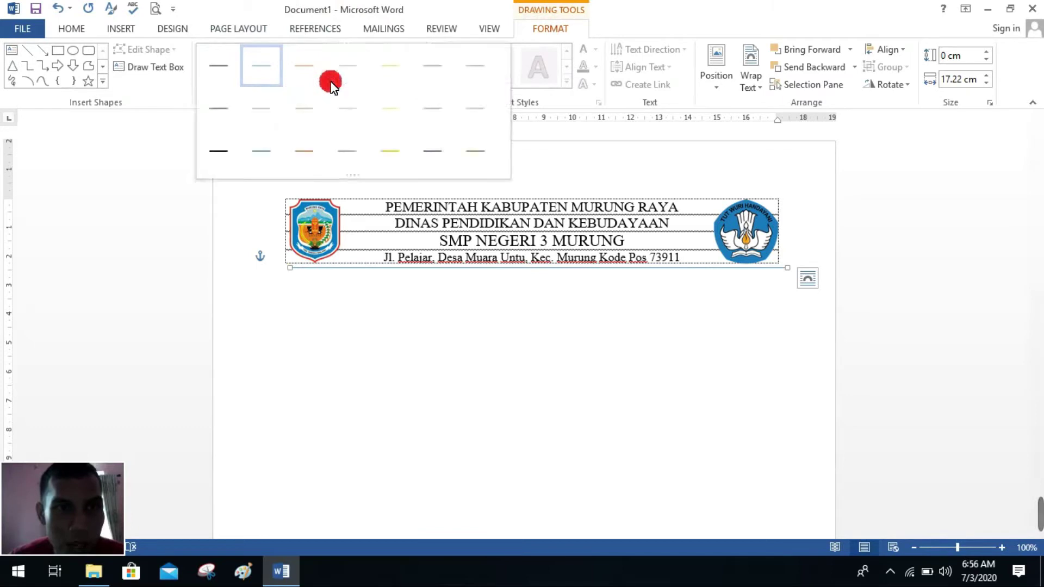
pyautogui.click(224, 152)
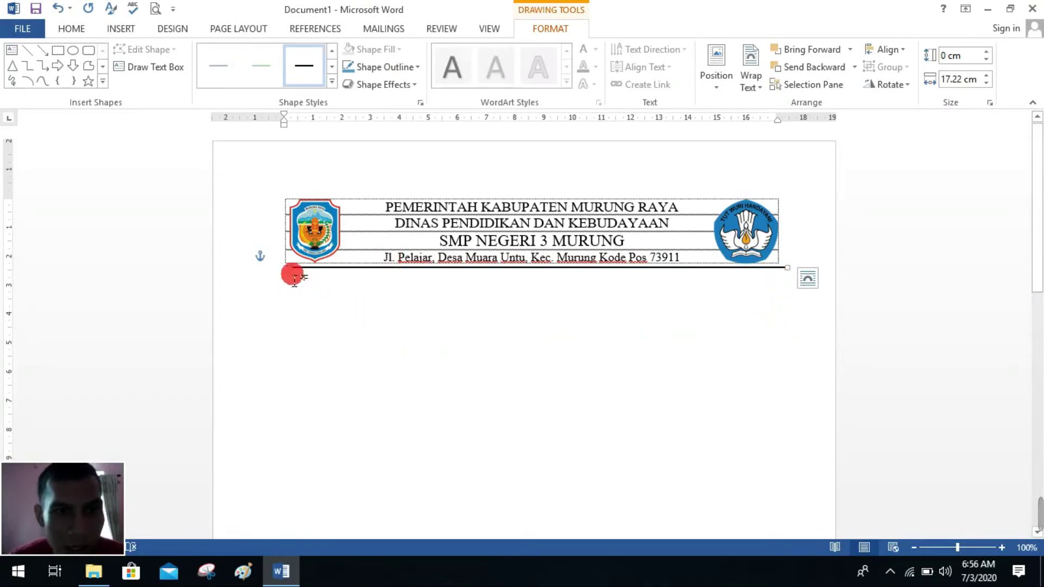
pyautogui.moveTo(294, 273)
pyautogui.mouseDown()
pyautogui.moveTo(302, 281)
pyautogui.moveTo(288, 278)
pyautogui.mouseUp()
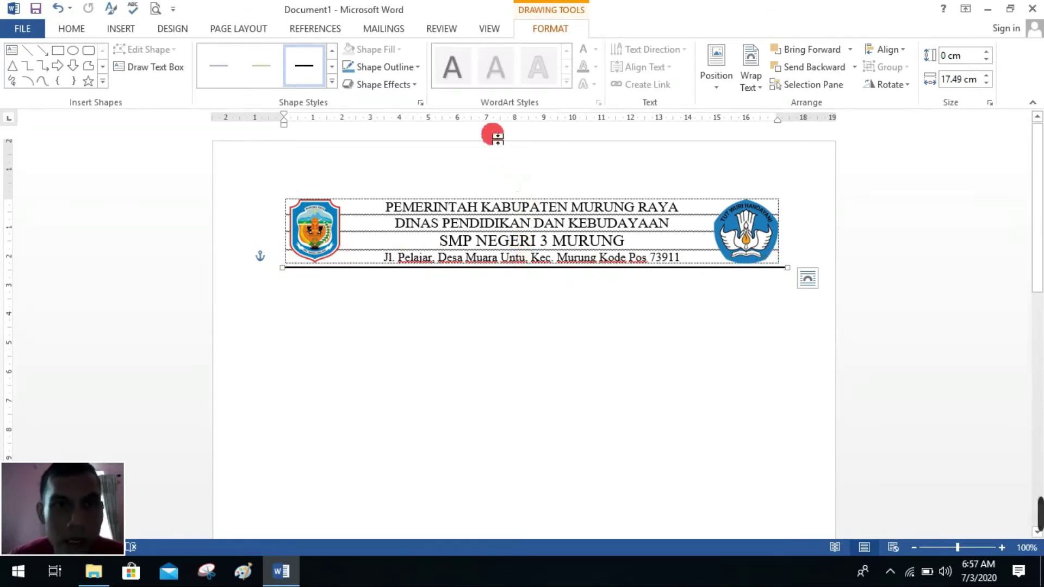
# - Set the separator line's outline weight to 3 pt
pyautogui.click(416, 70)
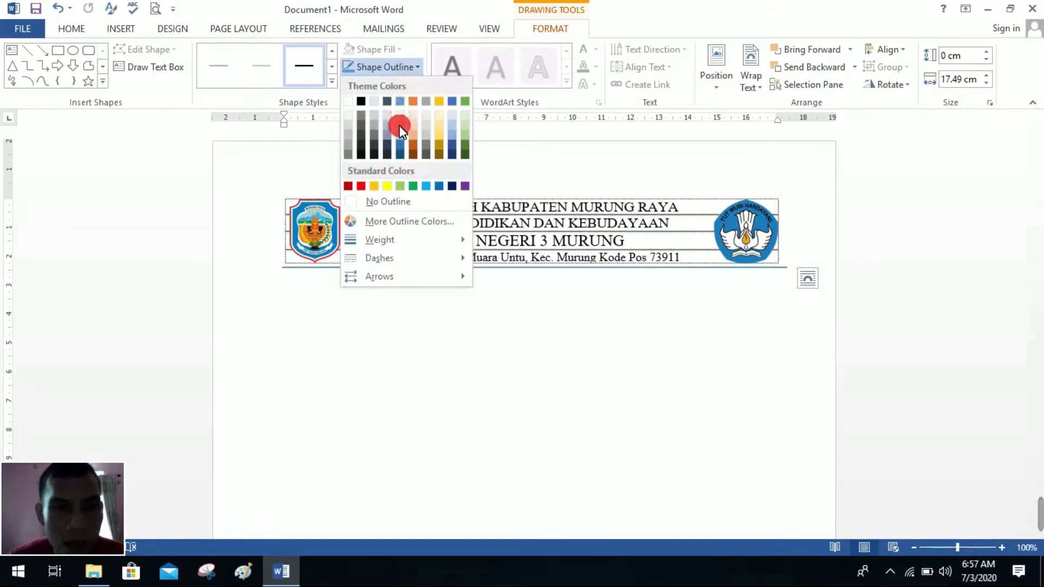
pyautogui.moveTo(427, 247)
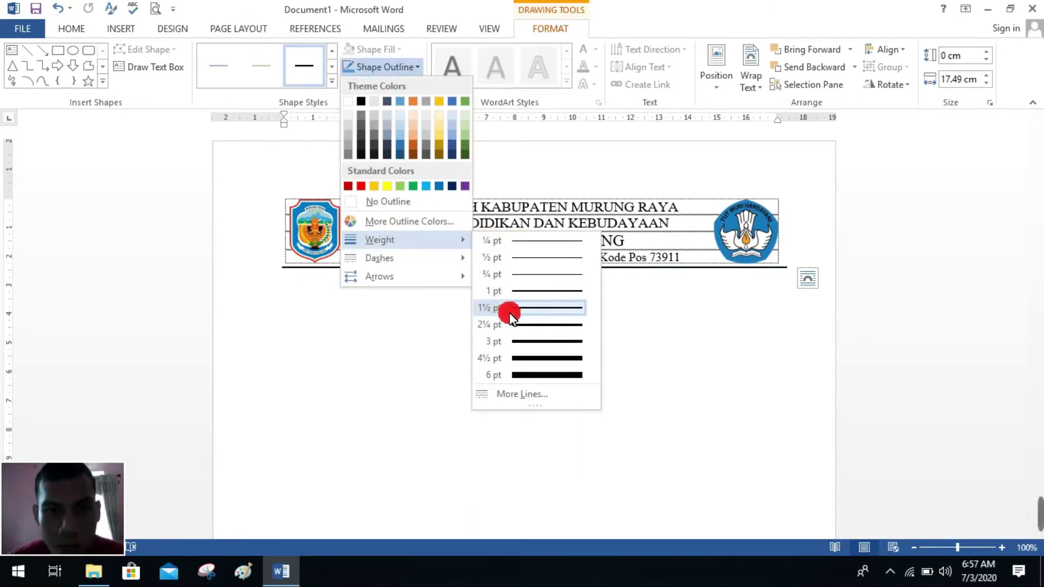
pyautogui.click(521, 342)
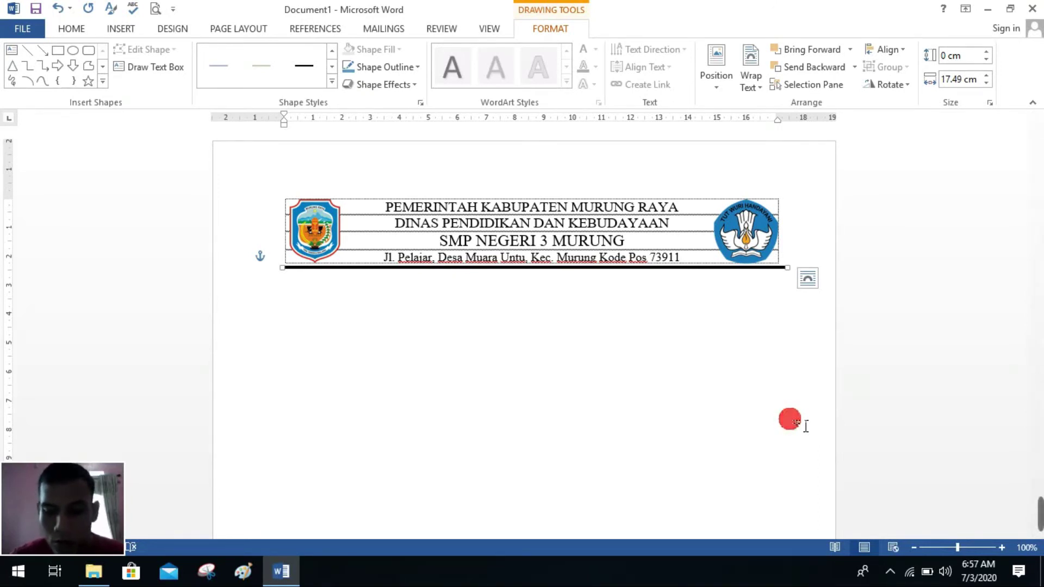
# - Nudge the separator line into place directly beneath the letterhead table's bottom border, and deselect it
pyautogui.press('Down')
pyautogui.press('Down')
pyautogui.press('Down')
pyautogui.press('Down')
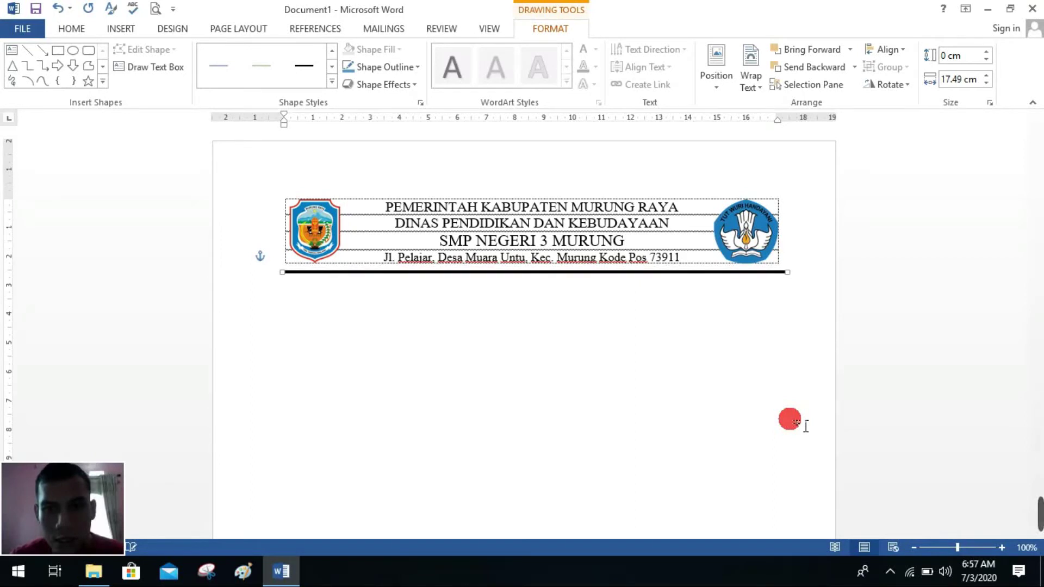
pyautogui.press('Up')
pyautogui.press('Up')
pyautogui.press('Up')
pyautogui.press('Up')
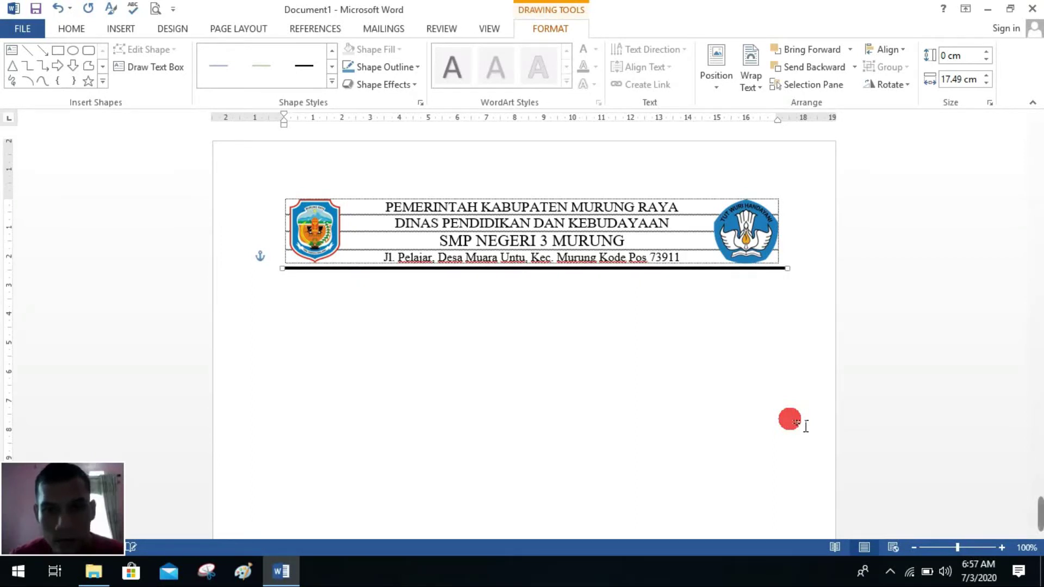
pyautogui.press('Down')
pyautogui.press('Up')
pyautogui.press('Down')
pyautogui.press('Up')
pyautogui.press('Up')
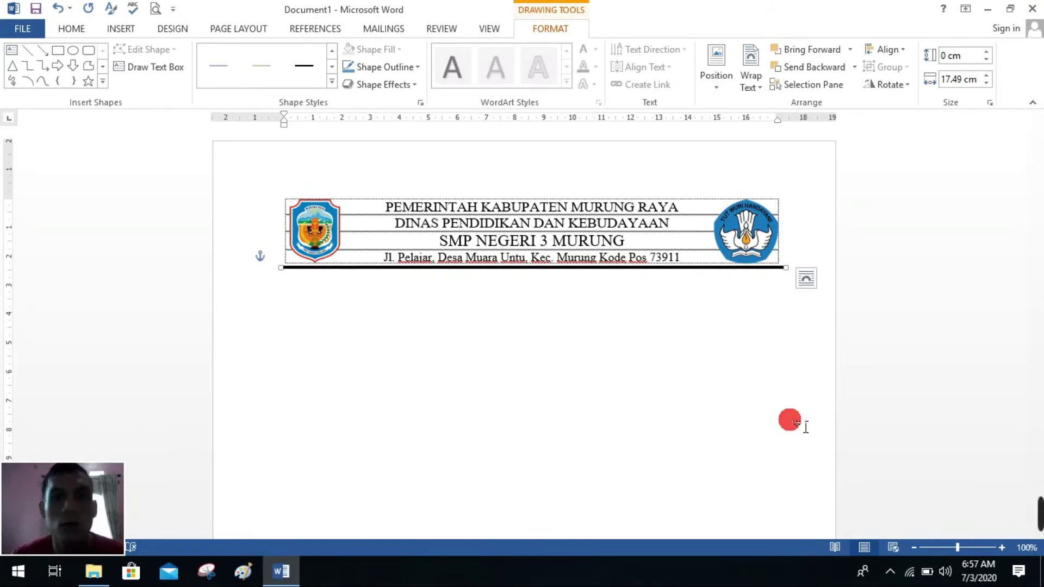
pyautogui.click(668, 438)
pyautogui.scroll(-3, 669, 439)
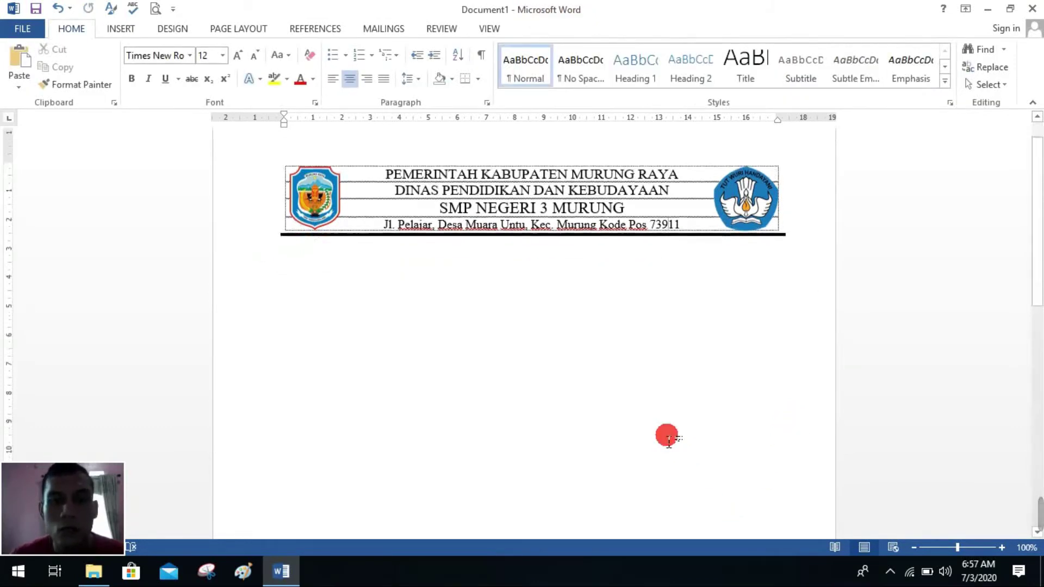
pyautogui.scroll(3, 668, 436)
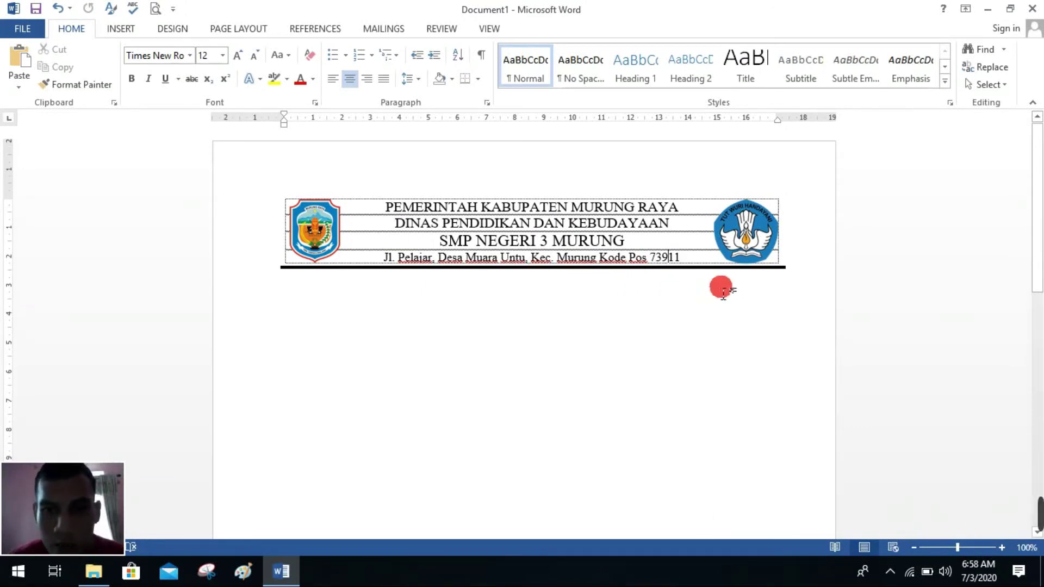
pyautogui.click(786, 274)
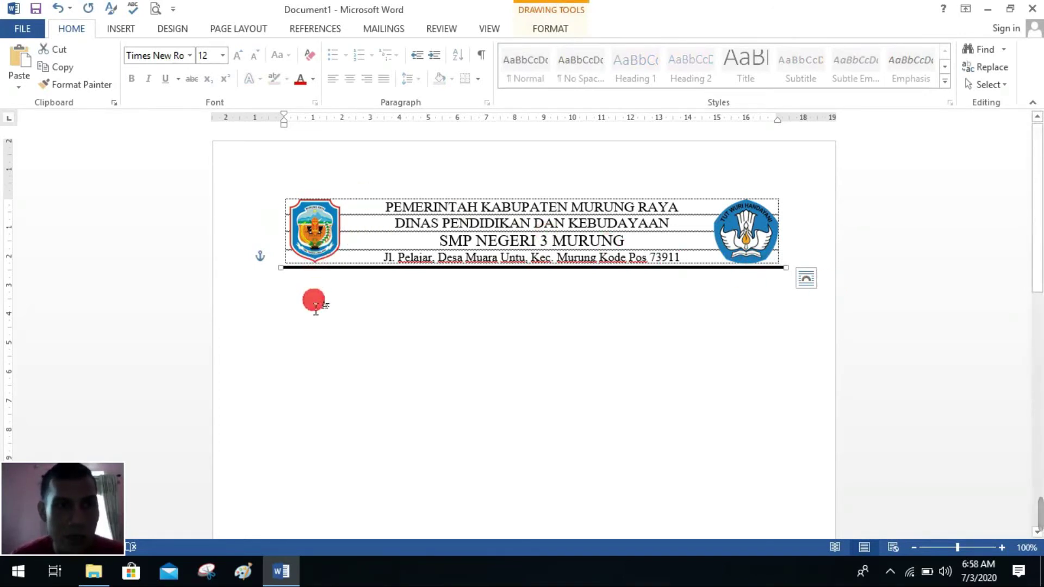
pyautogui.click(315, 305)
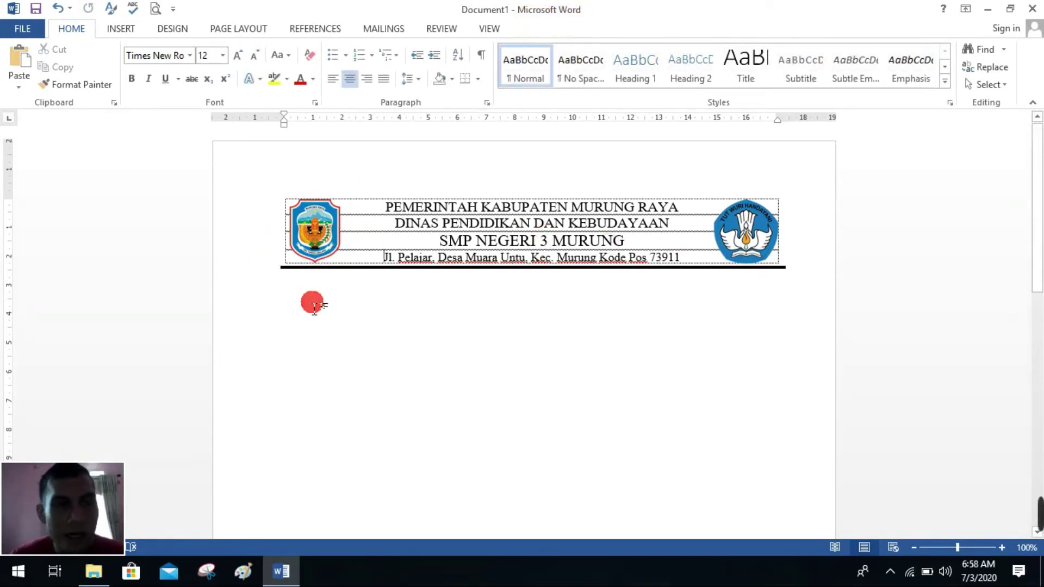
pyautogui.click(314, 306)
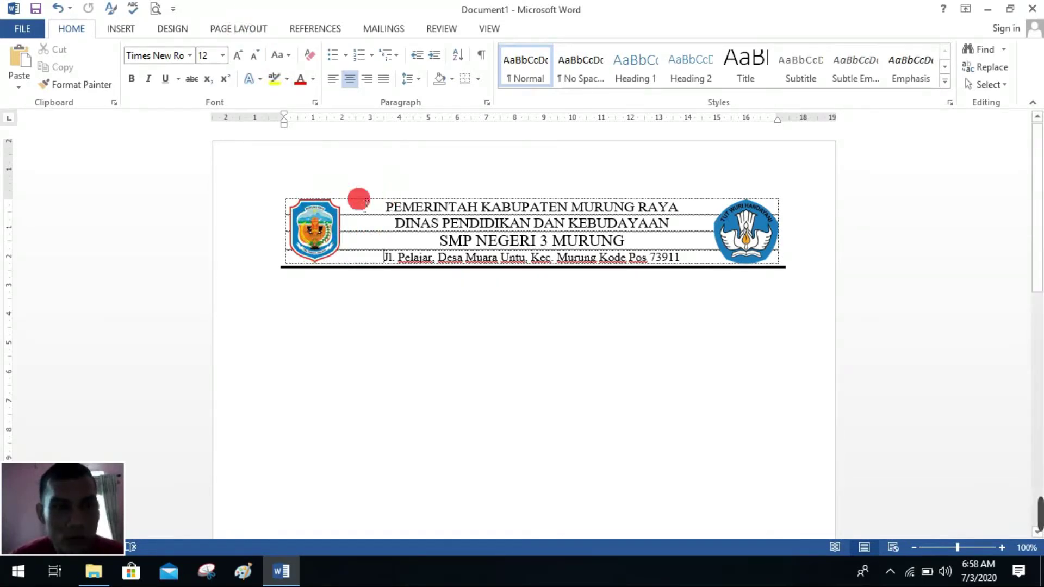
# - Delete the Murung Raya logo at the left end of the letterhead table
pyautogui.click(328, 223)
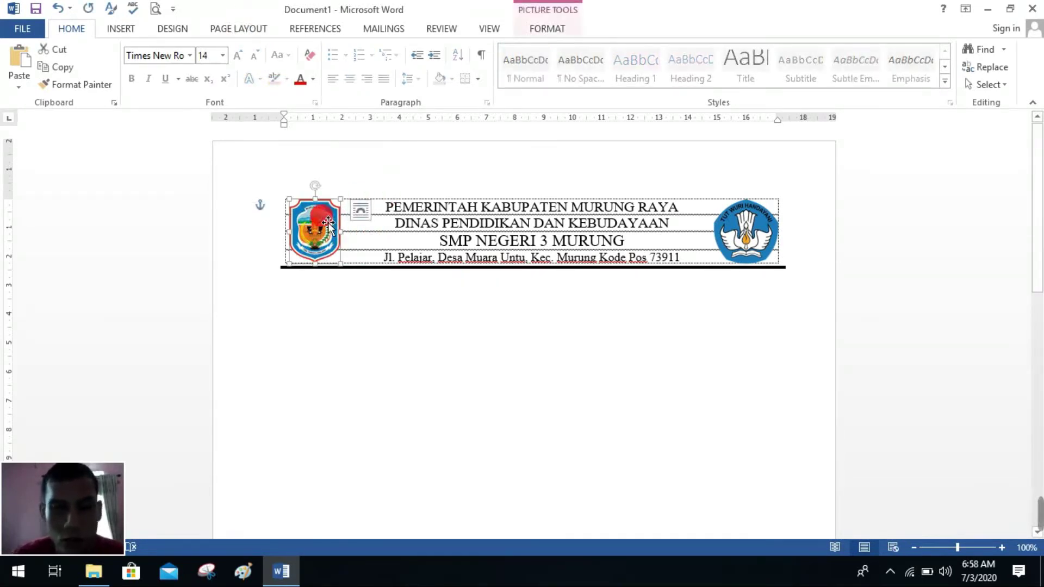
pyautogui.press('Delete')
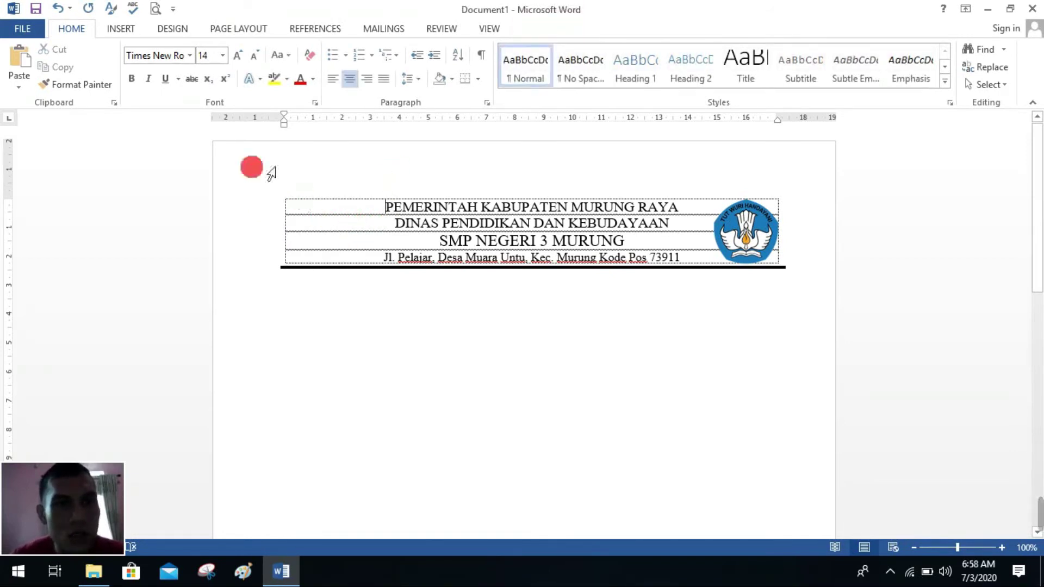
# - Insert the picture LOGO KABUPATEN MURUNG RAYA from the Downloads folder into the first row of the letterhead table
pyautogui.click(120, 28)
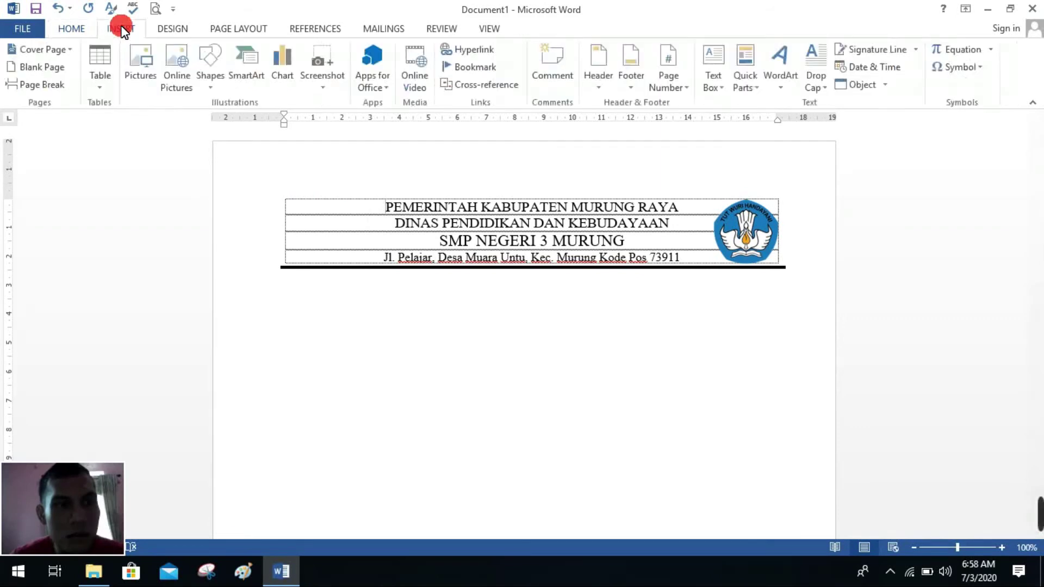
pyautogui.click(142, 58)
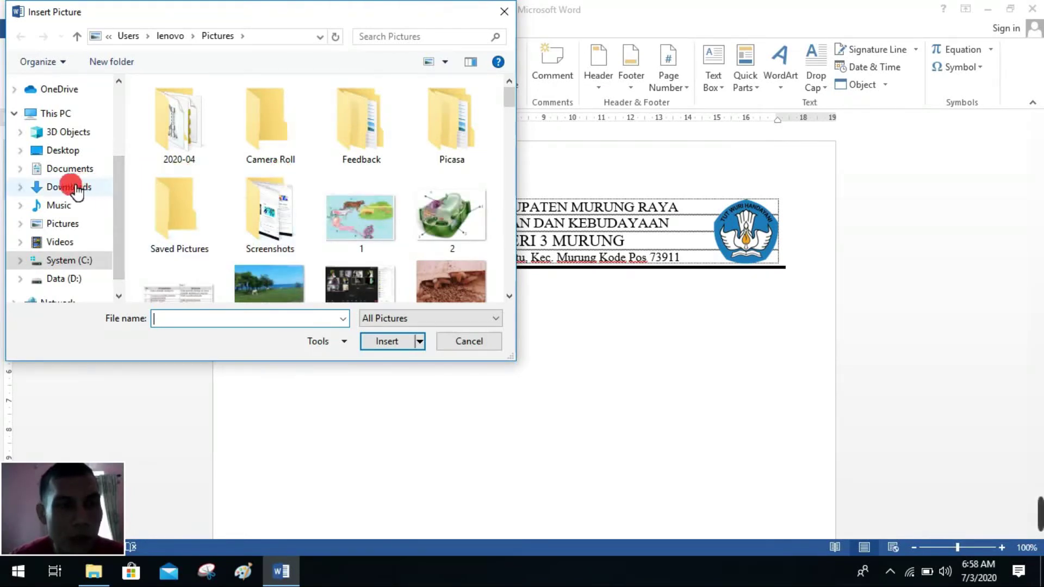
pyautogui.click(70, 187)
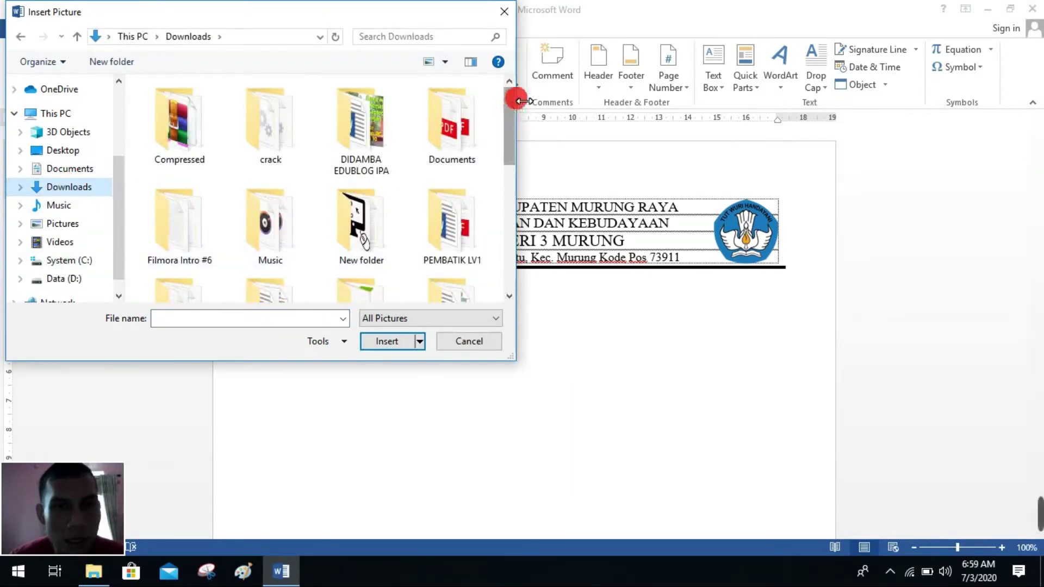
pyautogui.scroll(-5, 429, 161)
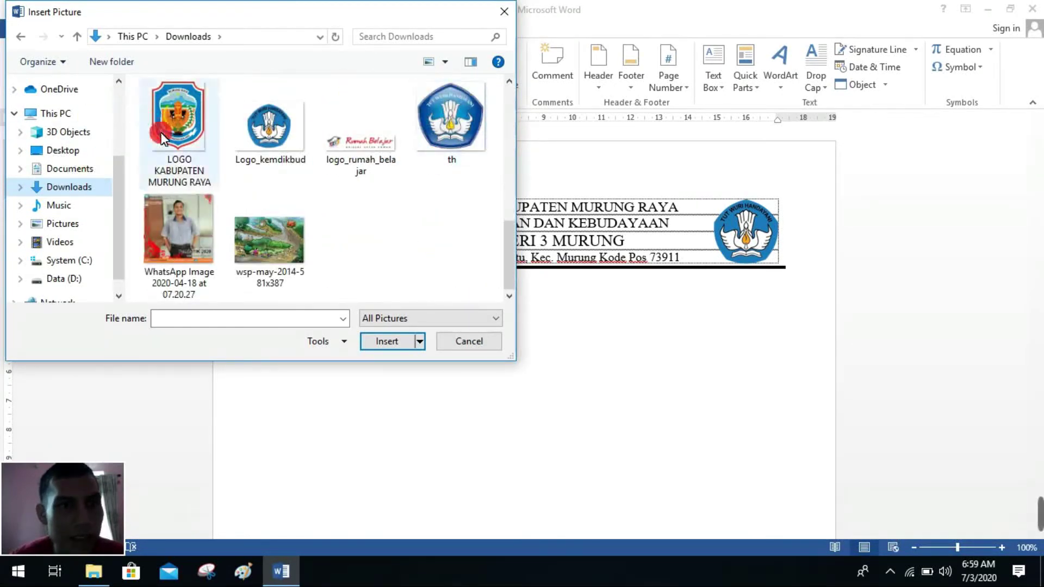
pyautogui.click(169, 98)
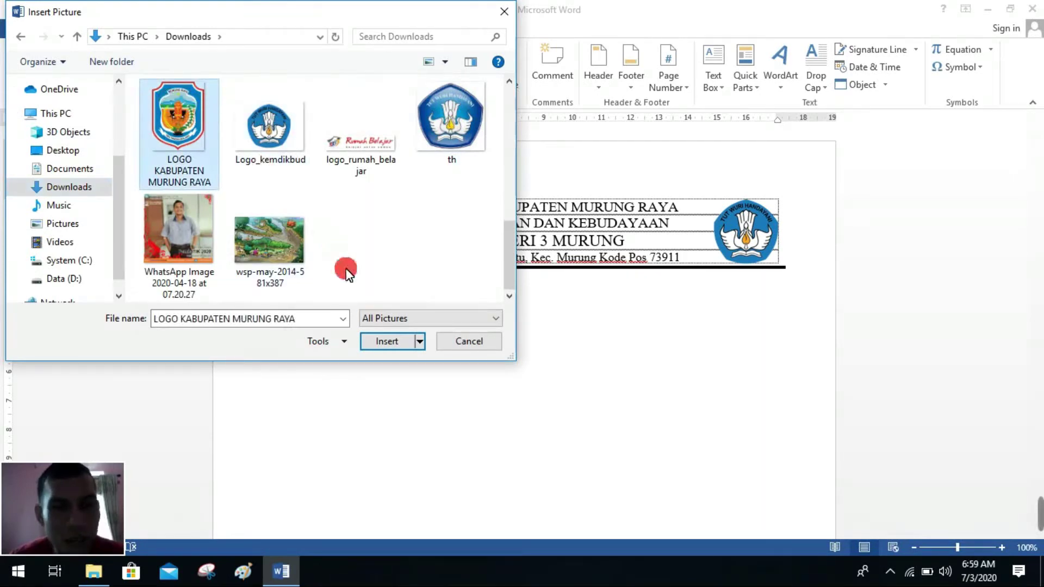
pyautogui.click(386, 342)
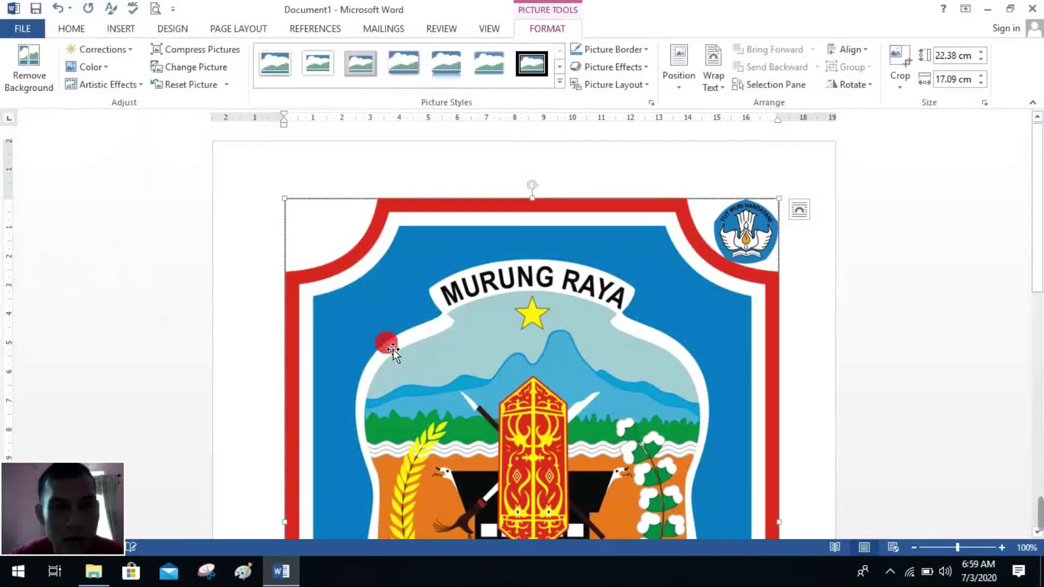
pyautogui.scroll(-8, 536, 367)
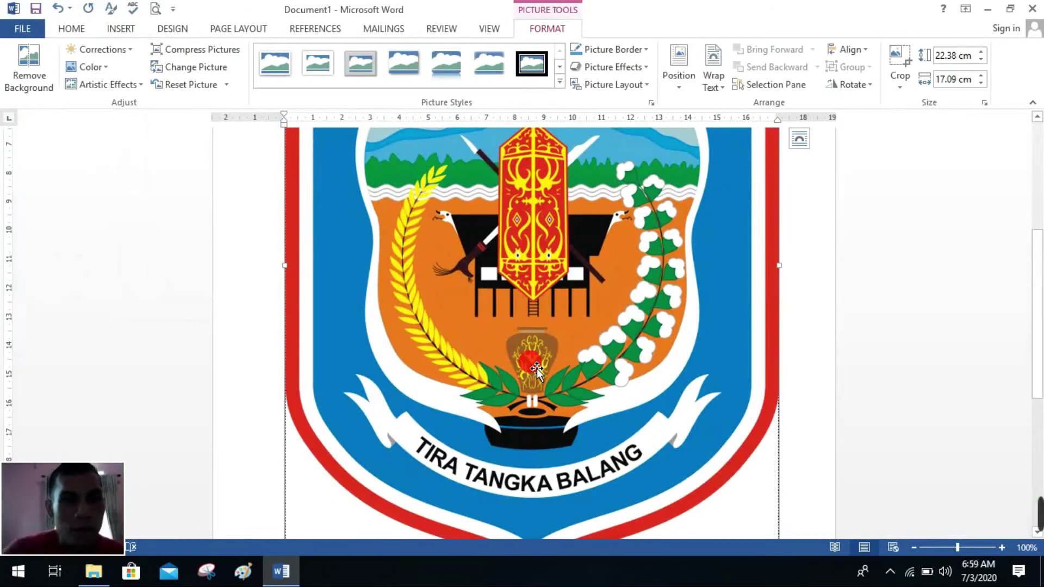
# - Delete the newly inserted full-size Murung Raya logo
pyautogui.click(122, 28)
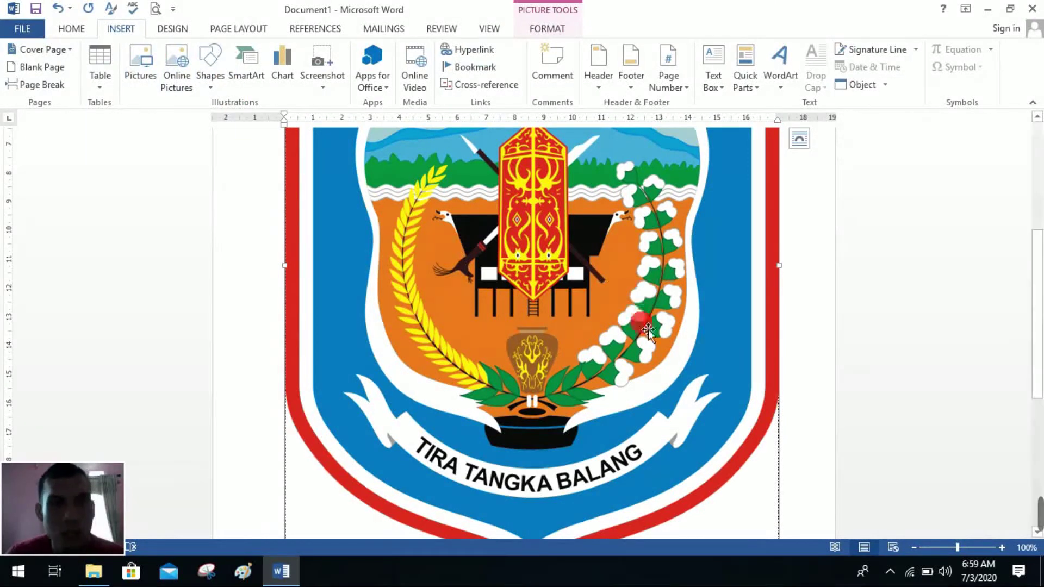
pyautogui.scroll(5, 648, 329)
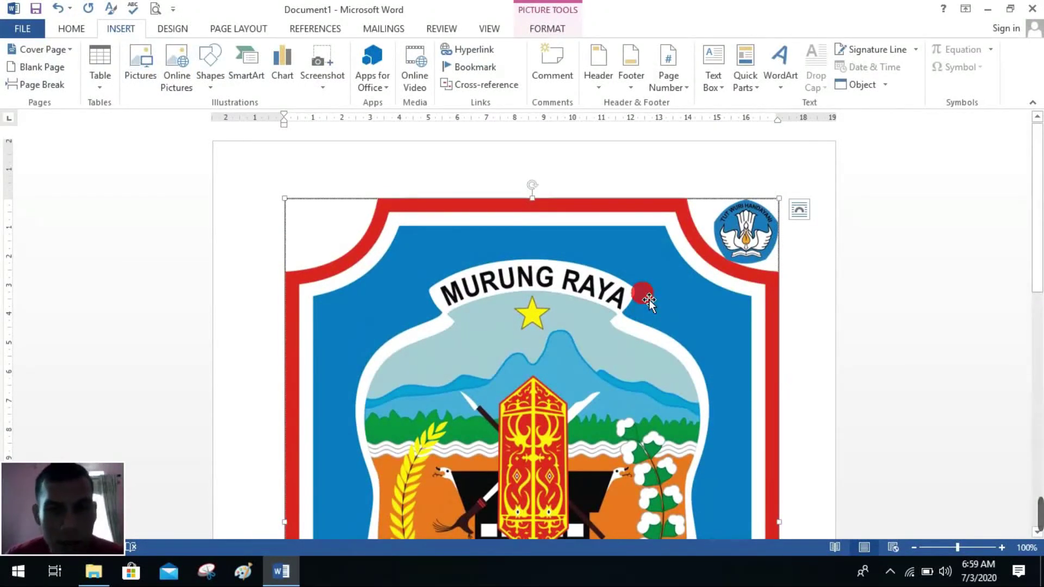
pyautogui.press('Delete')
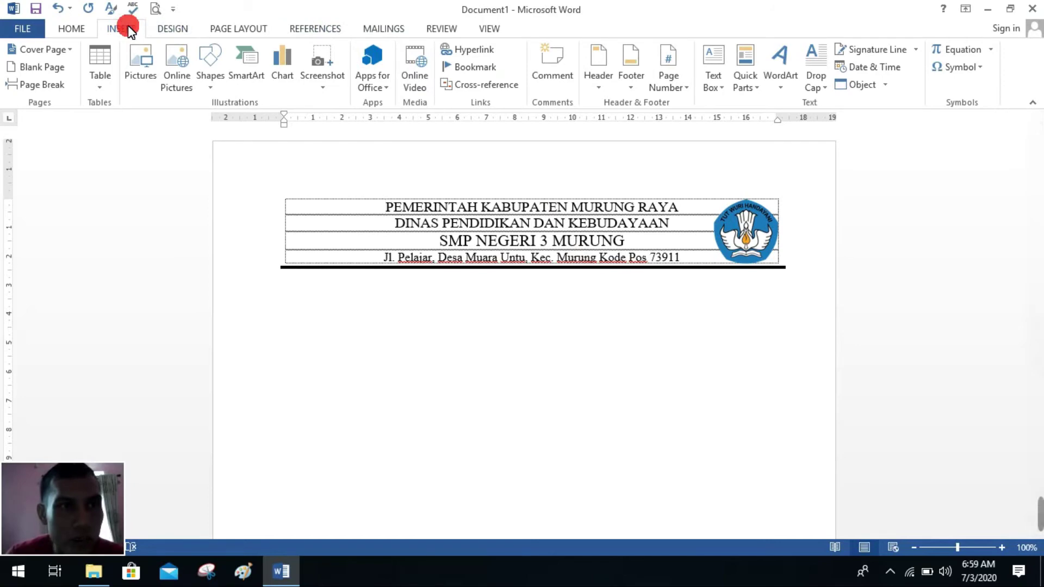
# - Insert the LOGO KABUPATEN MURUNG RAYA picture from the Downloads folder again, in the letterhead table's first row
pyautogui.click(141, 54)
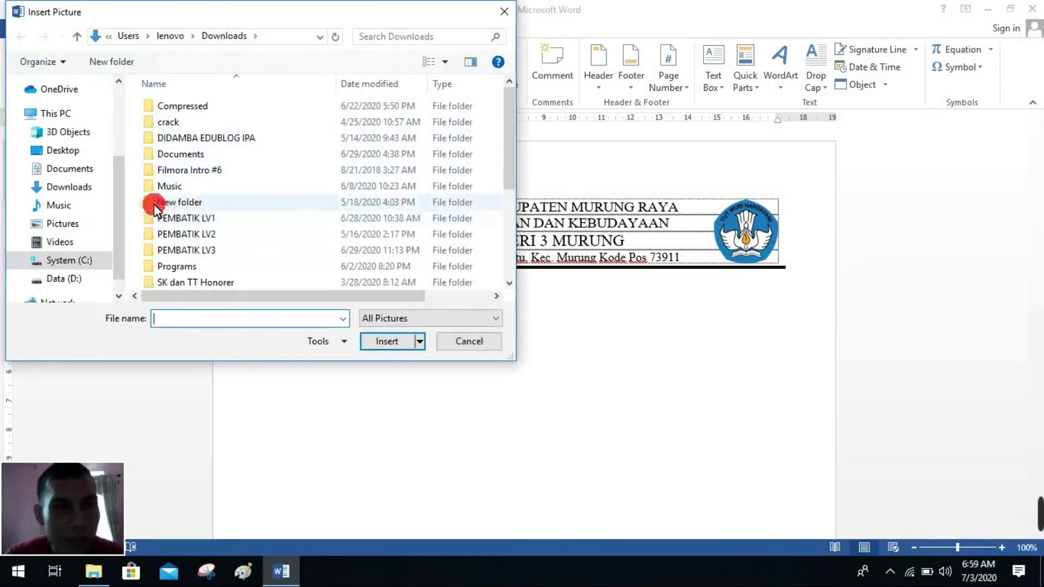
pyautogui.click(76, 188)
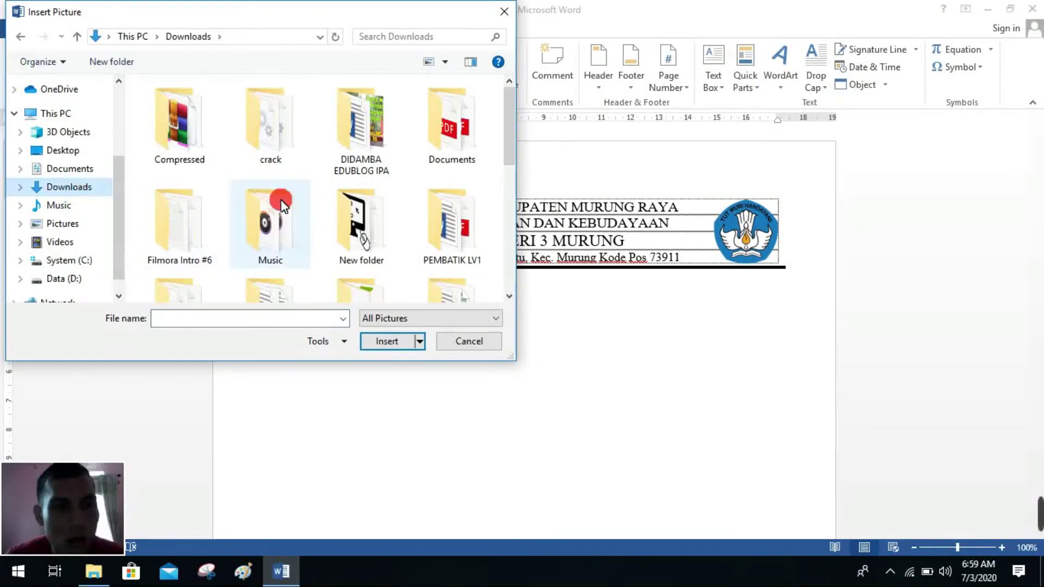
pyautogui.scroll(-5, 281, 202)
pyautogui.scroll(-2, 281, 201)
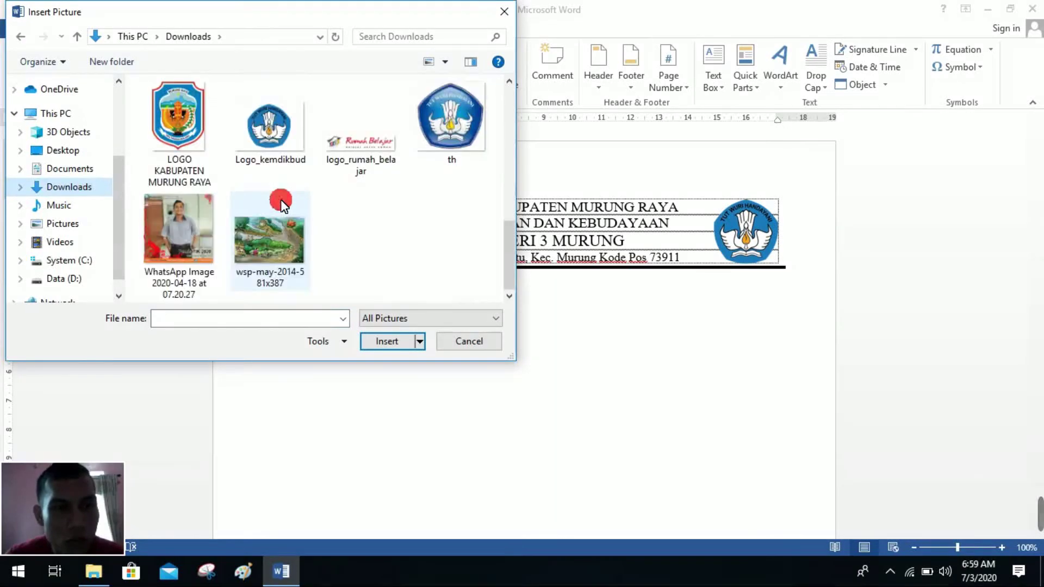
pyautogui.scroll(2, 281, 200)
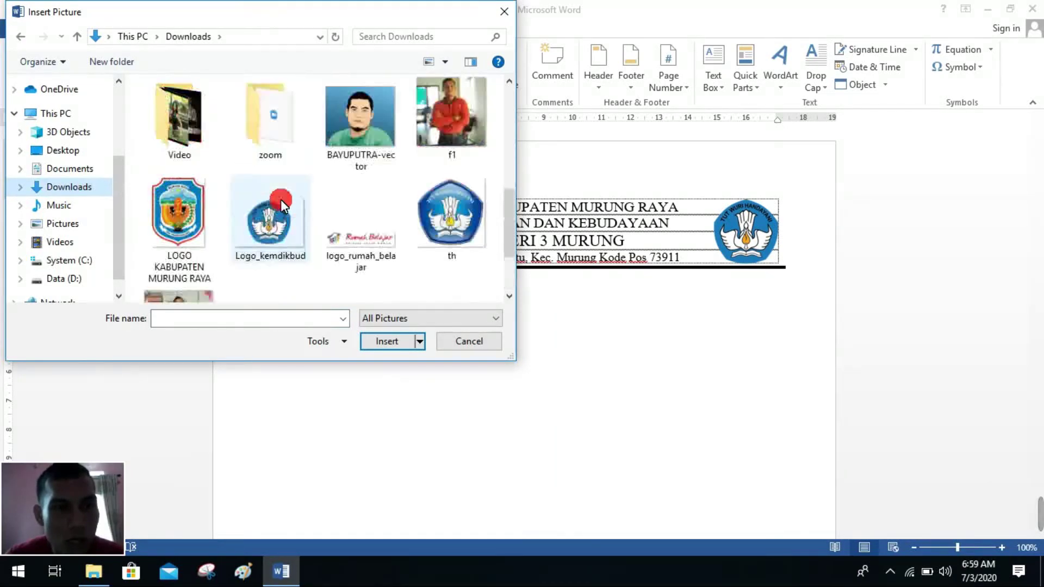
pyautogui.click(190, 194)
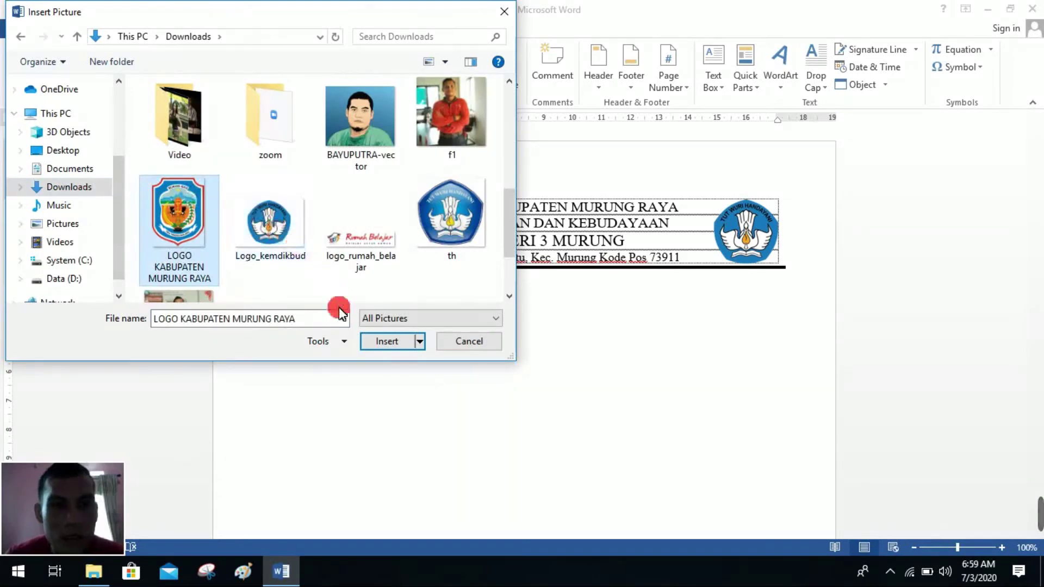
pyautogui.click(386, 338)
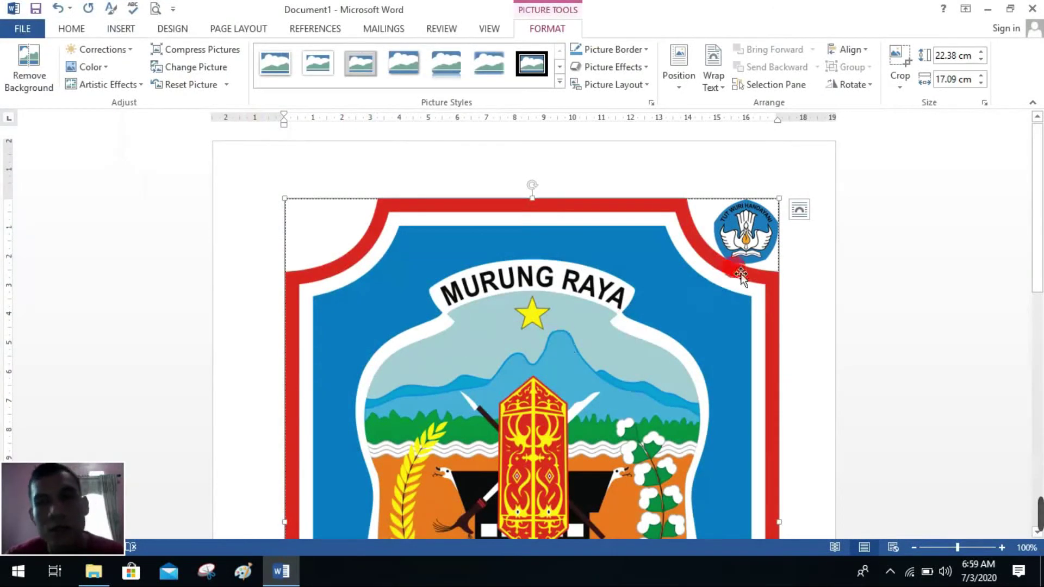
# - Set the text wrapping of the inserted Murung Raya logo to In Front of Text
pyautogui.scroll(-2, 808, 245)
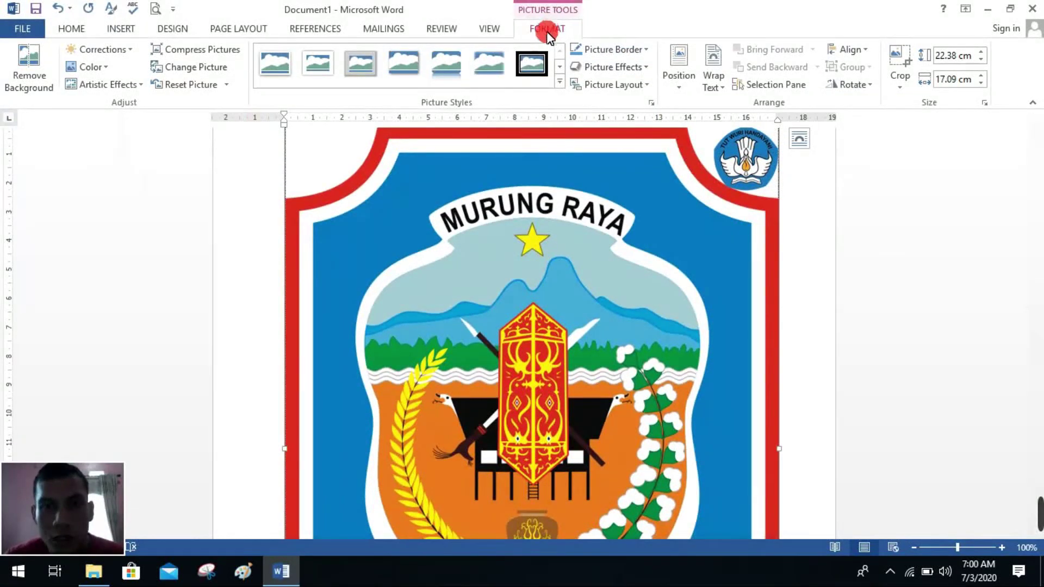
pyautogui.click(713, 58)
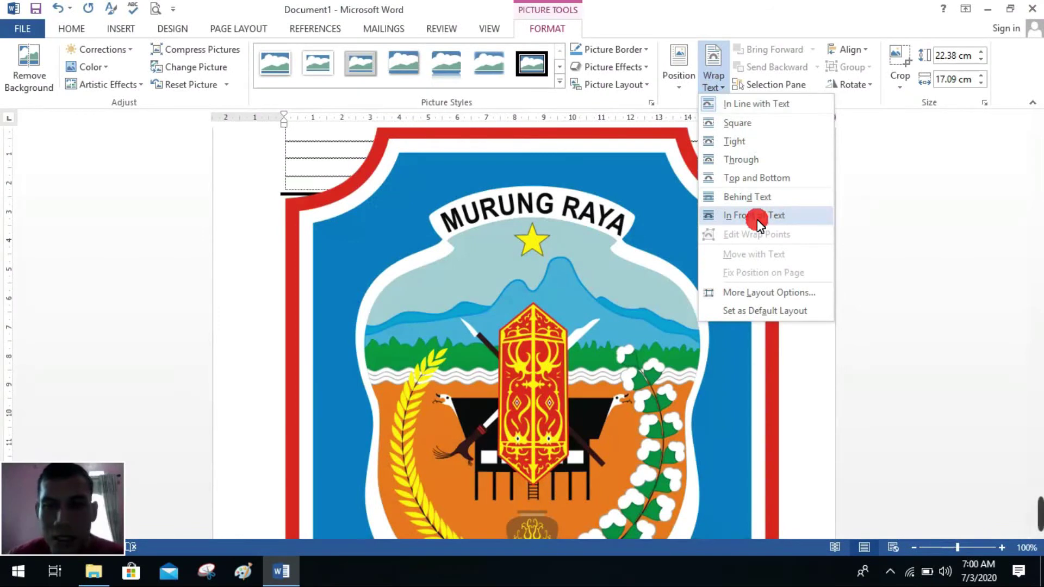
pyautogui.click(757, 217)
pyautogui.scroll(3, 763, 226)
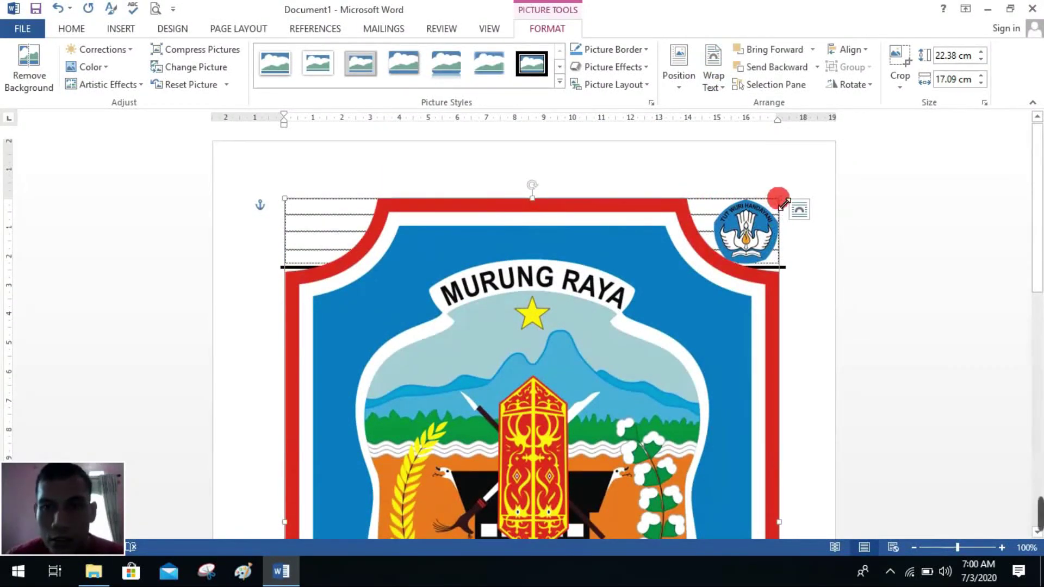
# - Shrink the Murung Raya logo to about 2.32 cm high by 1.77 cm wide and place it at the letterhead's left end
pyautogui.moveTo(778, 198); pyautogui.dragTo(511, 509)
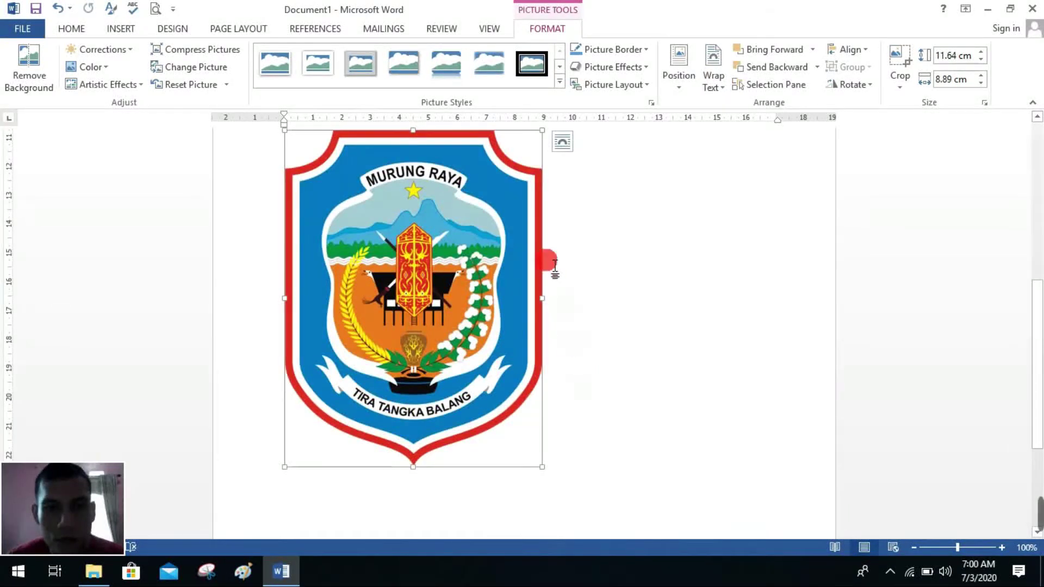
pyautogui.moveTo(544, 130)
pyautogui.mouseDown()
pyautogui.moveTo(457, 350)
pyautogui.moveTo(421, 349)
pyautogui.moveTo(415, 433)
pyautogui.moveTo(342, 477)
pyautogui.mouseUp()
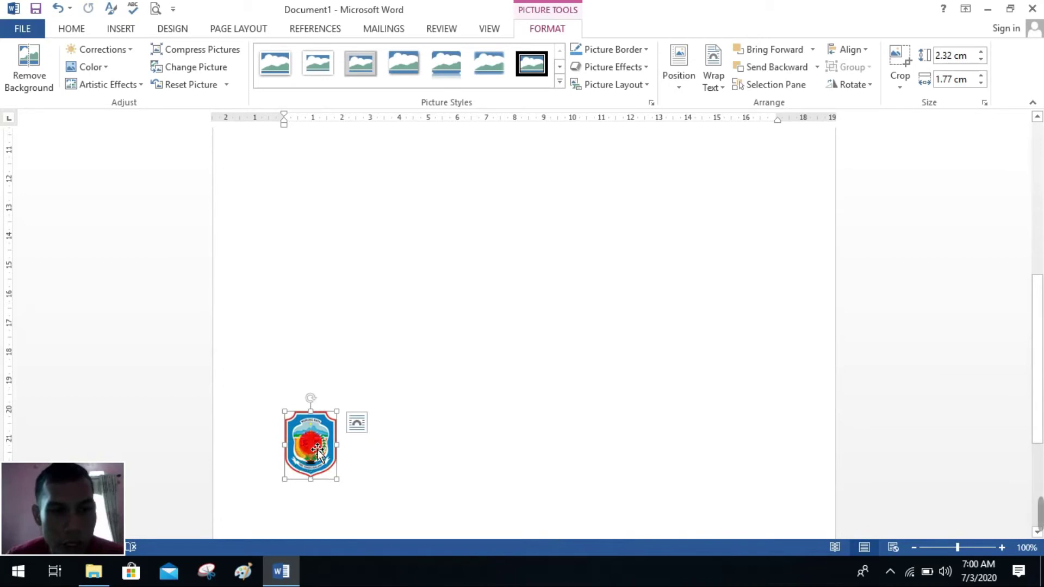
pyautogui.moveTo(311, 468); pyautogui.dragTo(349, 178)
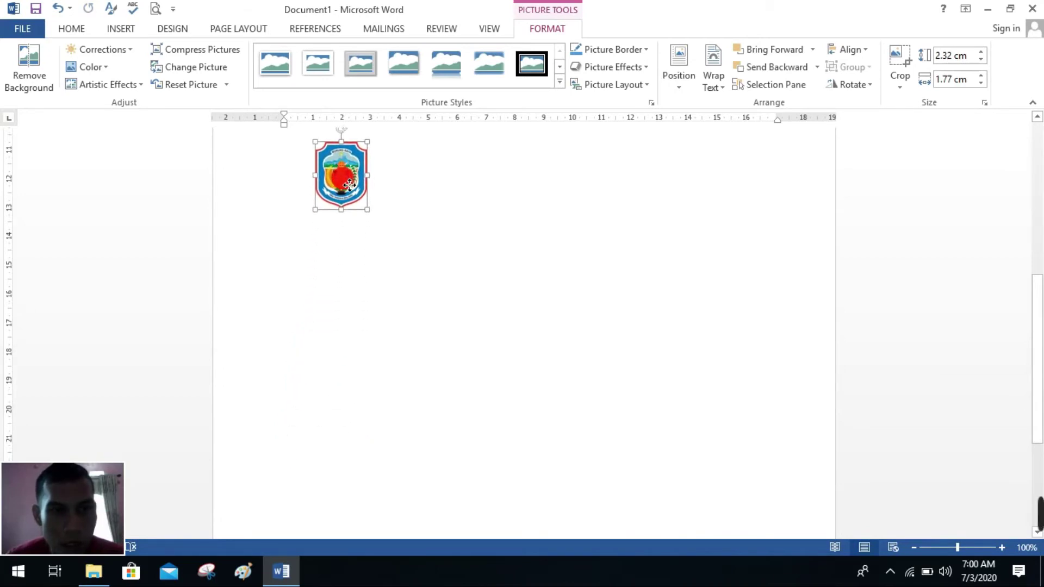
pyautogui.scroll(10, 466, 221)
pyautogui.moveTo(339, 469); pyautogui.dragTo(318, 241)
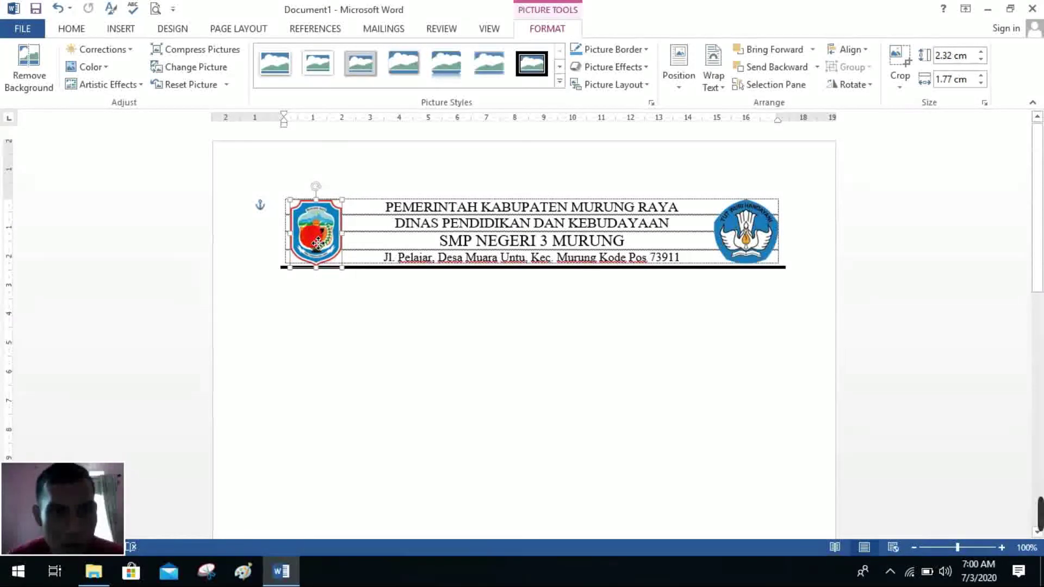
# - Reduce the Murung Raya logo's height slightly so its lower edge sits above the thick separator line
pyautogui.click(380, 318)
pyautogui.click(318, 265)
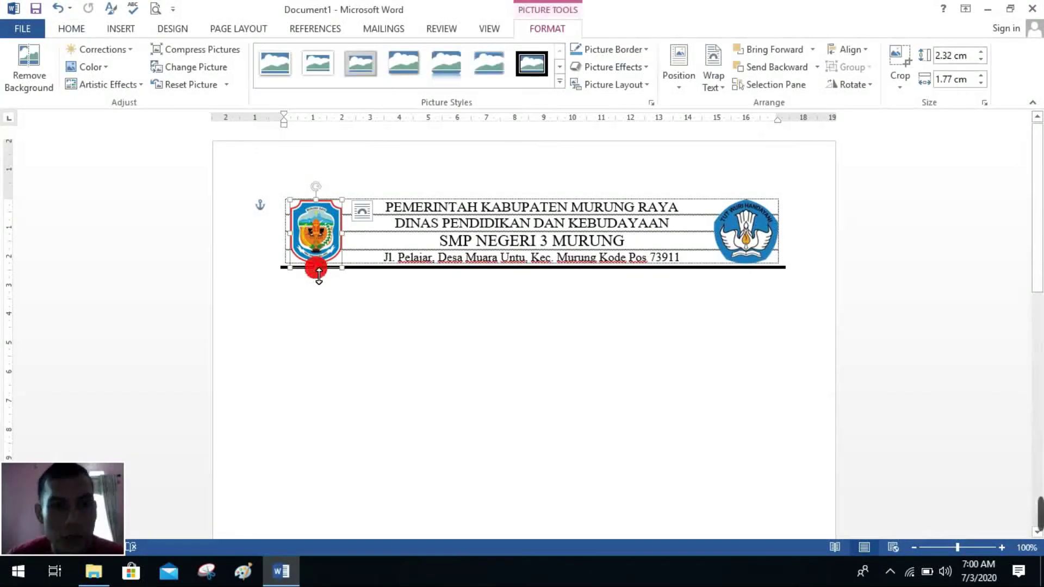
pyautogui.moveTo(324, 273); pyautogui.dragTo(329, 270)
pyautogui.click(430, 300)
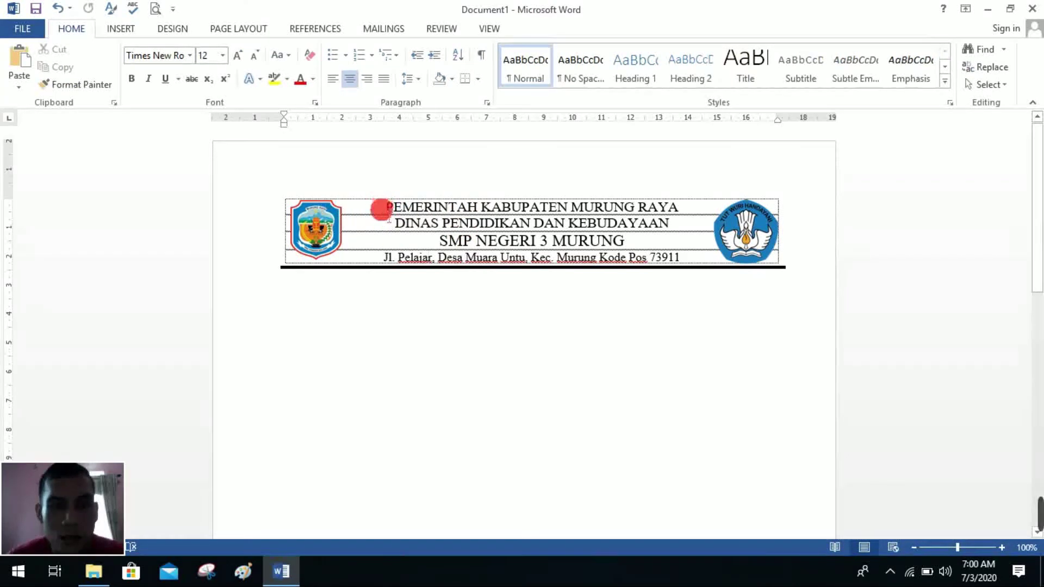
# - Make the first three letterhead lines, from PEMERINTAH KABUPATEN MURUNG RAYA to SMP NEGERI 3 MURUNG, bold
pyautogui.moveTo(386, 208); pyautogui.dragTo(608, 243)
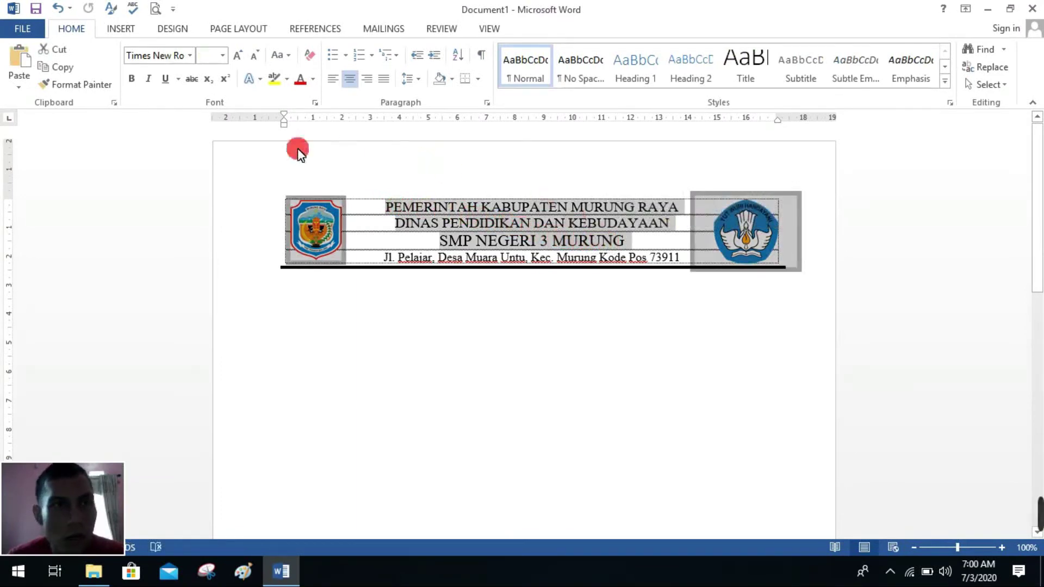
pyautogui.click(136, 80)
pyautogui.click(679, 346)
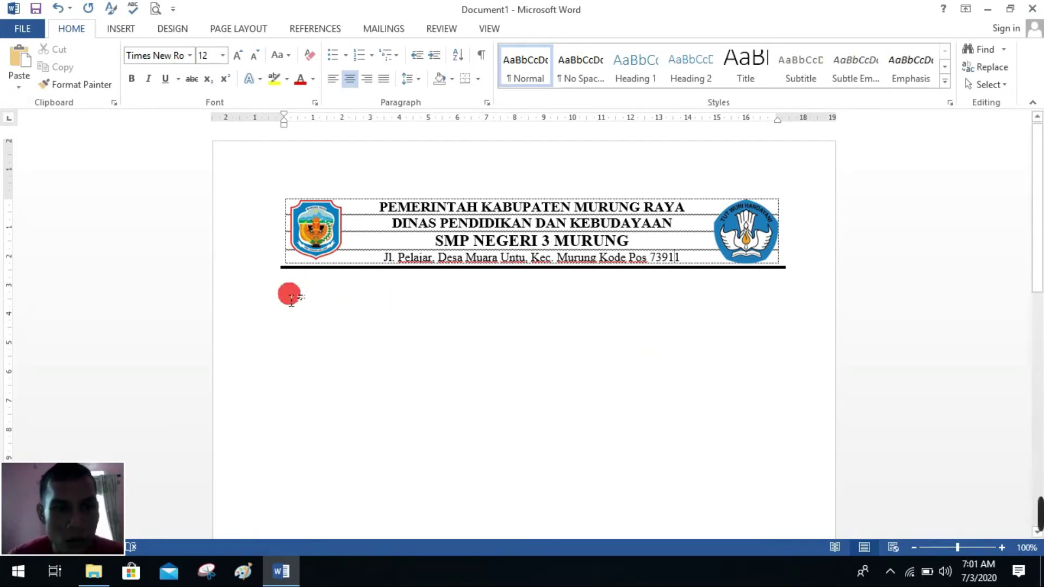
# - Add two empty table rows below the letterhead's thick separator line
pyautogui.click(298, 298)
pyautogui.hotkey('ctrl', 'z')
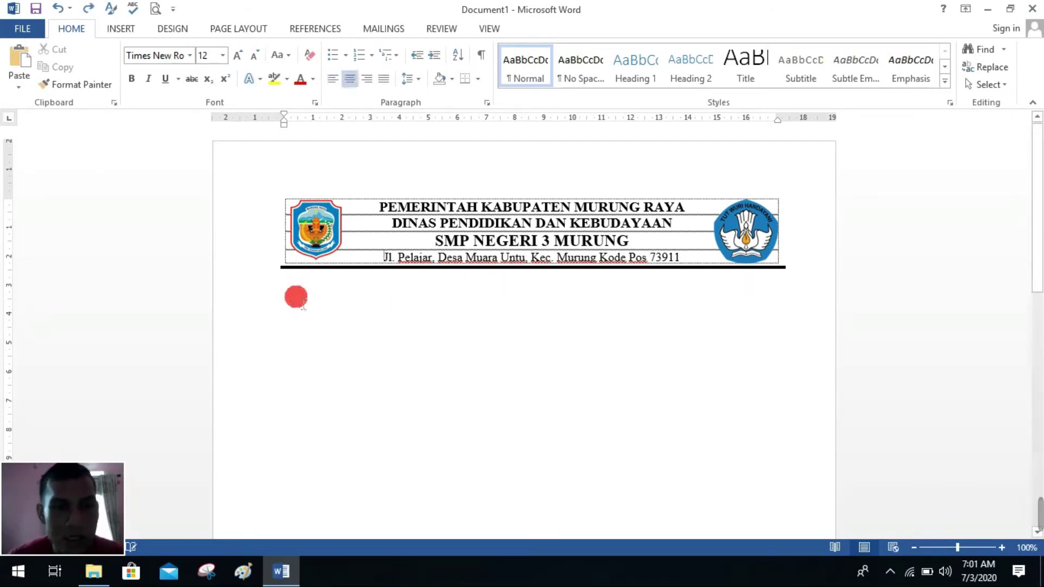
pyautogui.doubleClick(303, 289)
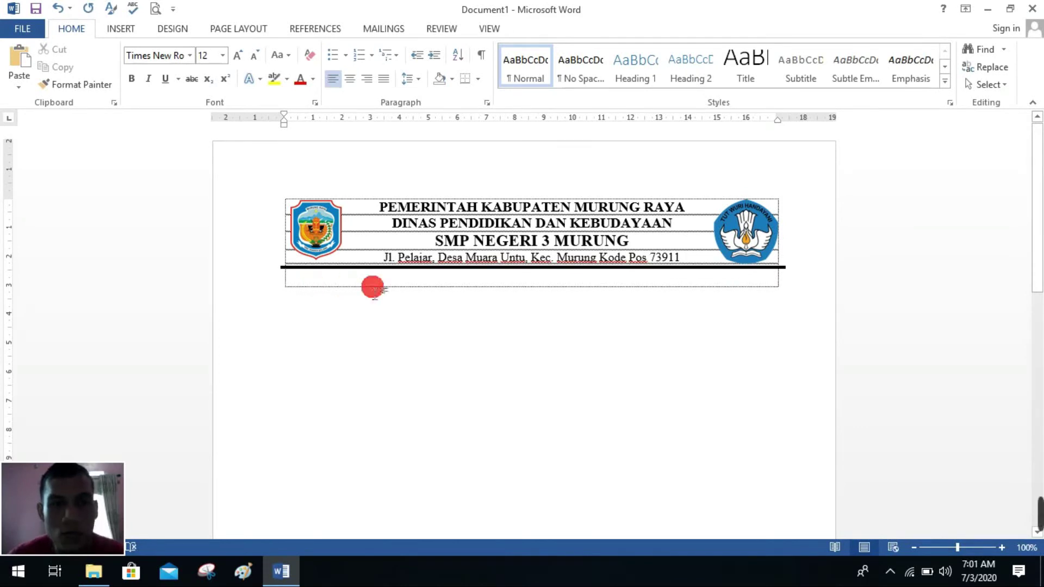
pyautogui.press('Return')
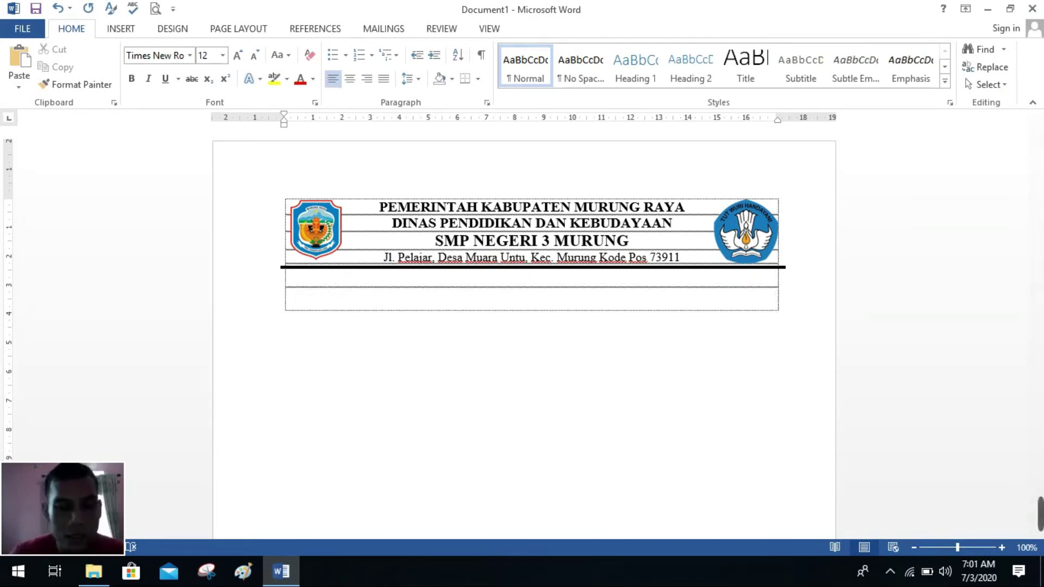
# - Enter the centred title BERITA ACARA SERAH TERIMA in the last table row
pyautogui.click(373, 287)
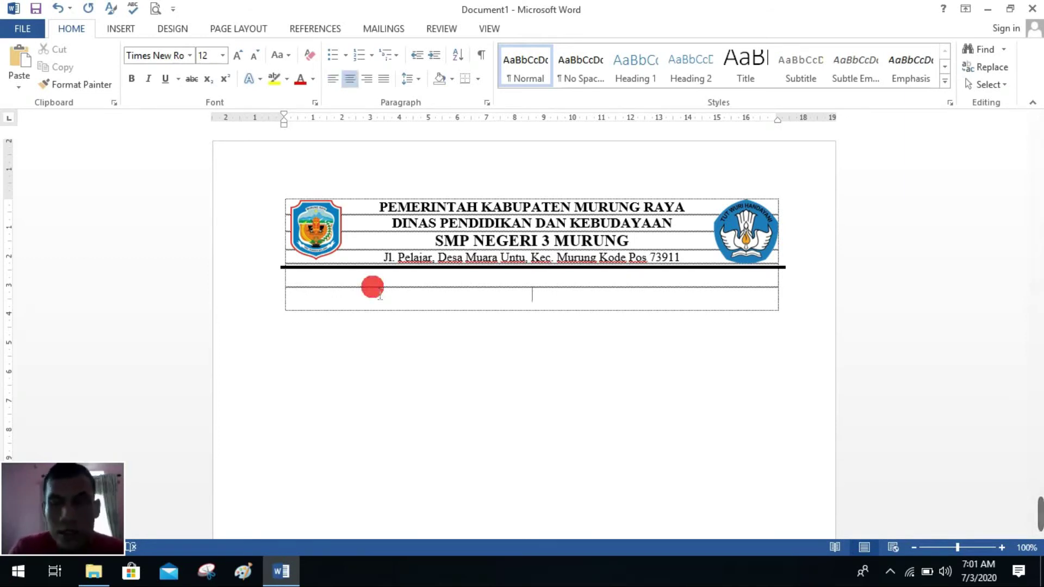
pyautogui.write('B')
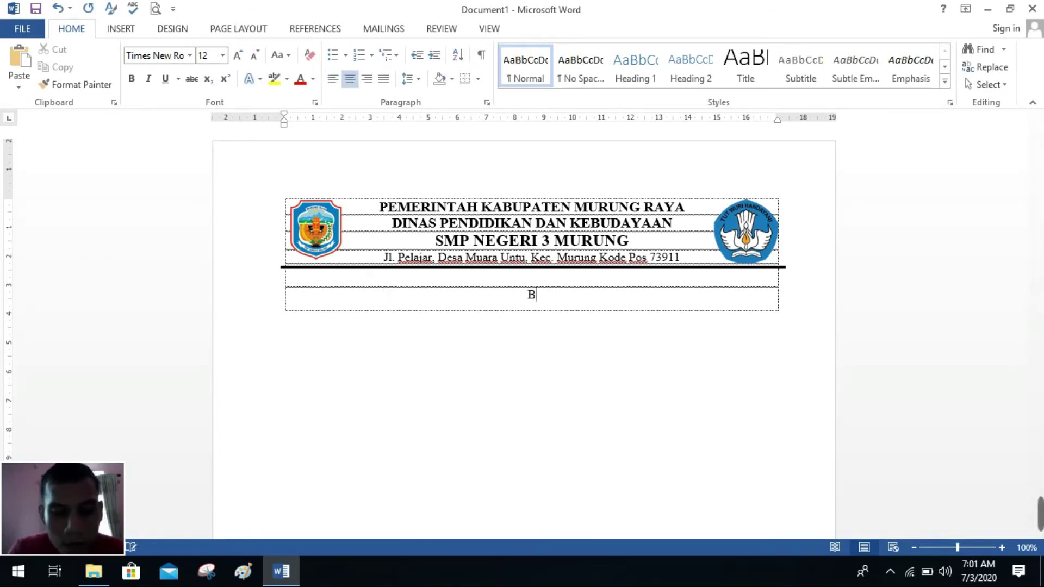
pyautogui.write('ERITA ACA')
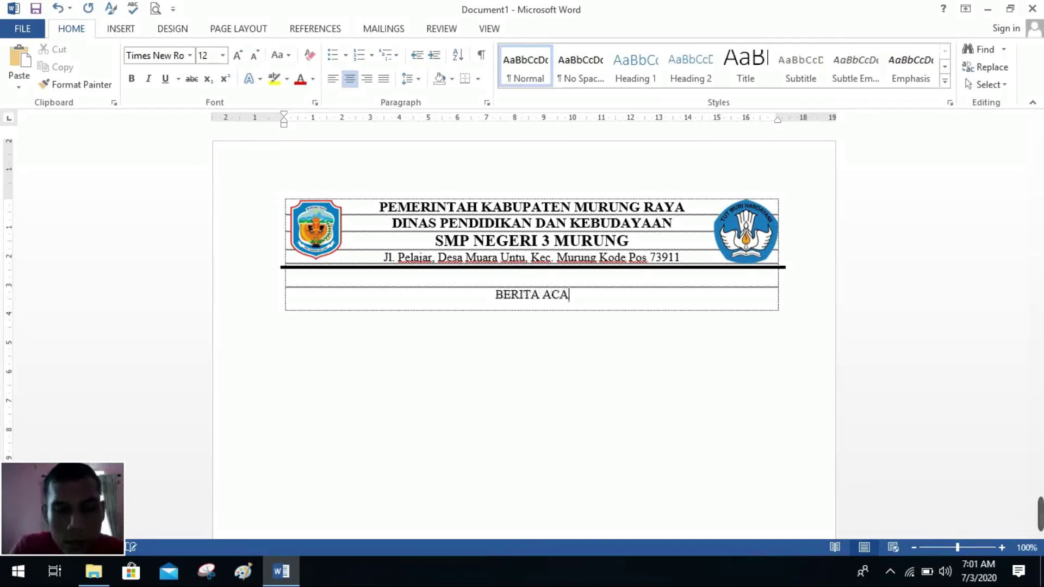
pyautogui.write('RA SERAH ')
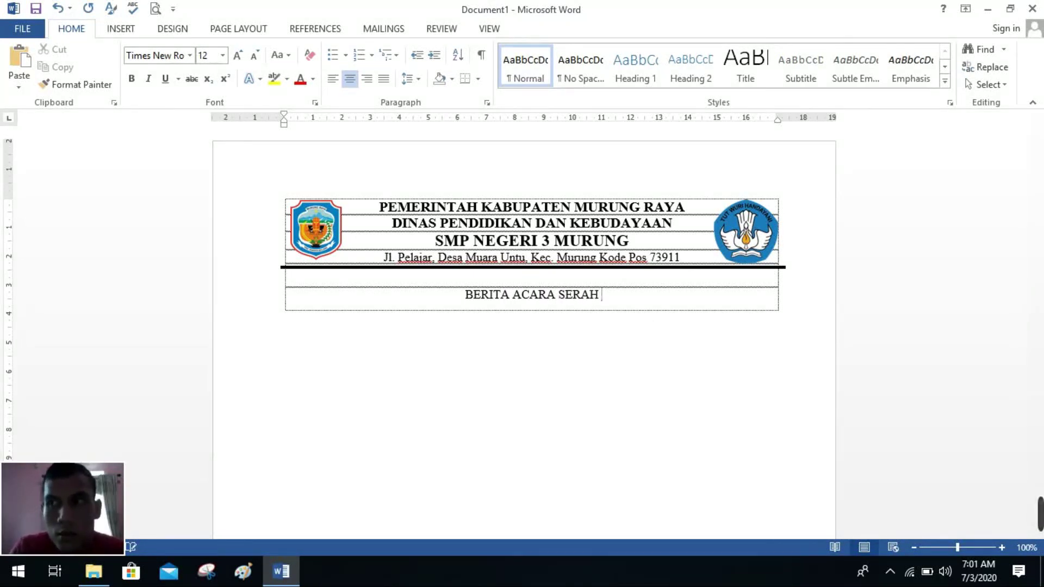
pyautogui.write('TERIMA')
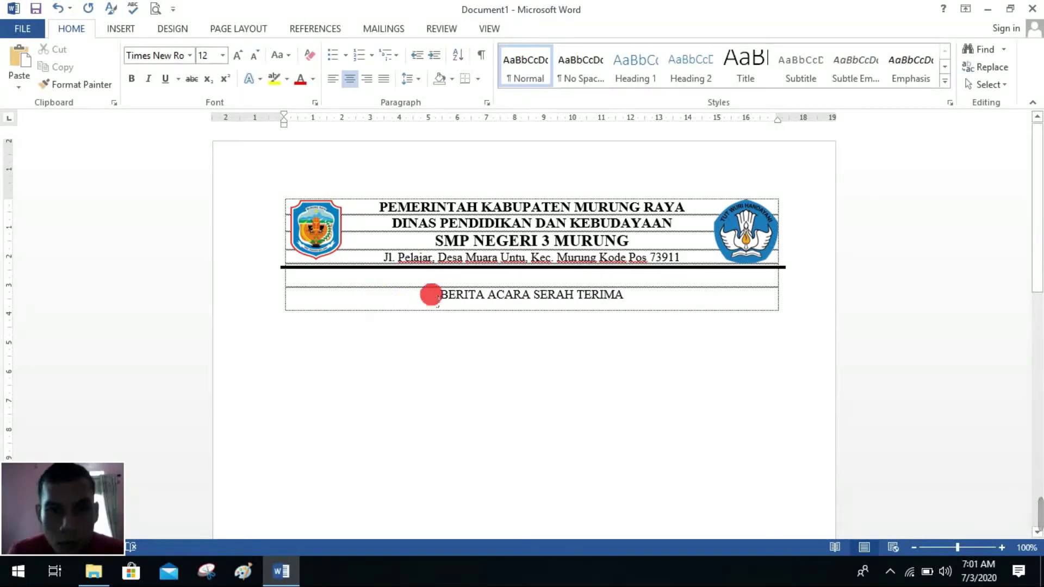
# - Make the title BERITA ACARA SERAH TERIMA bold and underlined
pyautogui.click(441, 294)
pyautogui.moveTo(501, 286); pyautogui.dragTo(626, 295)
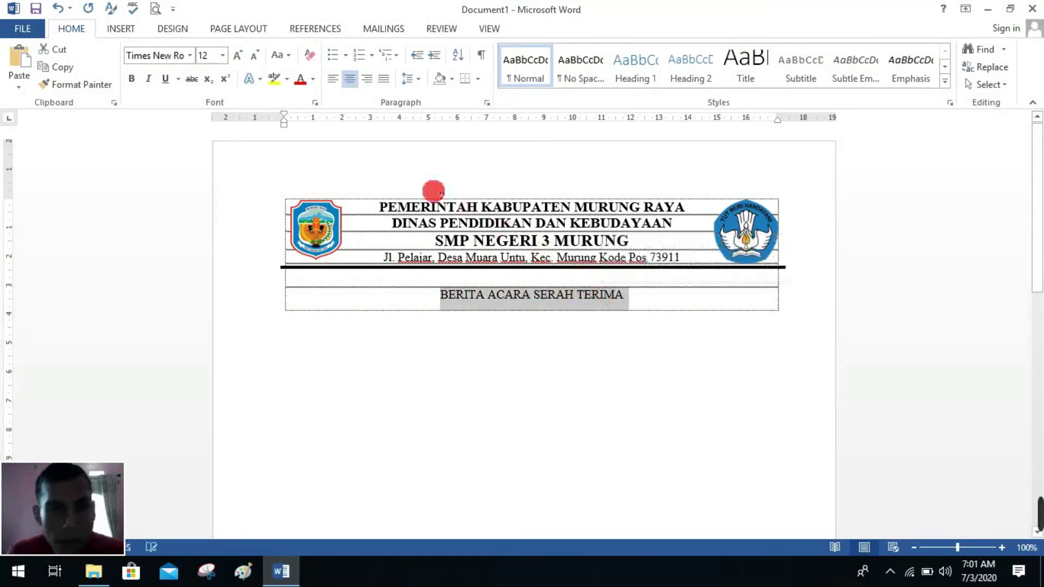
pyautogui.click(134, 79)
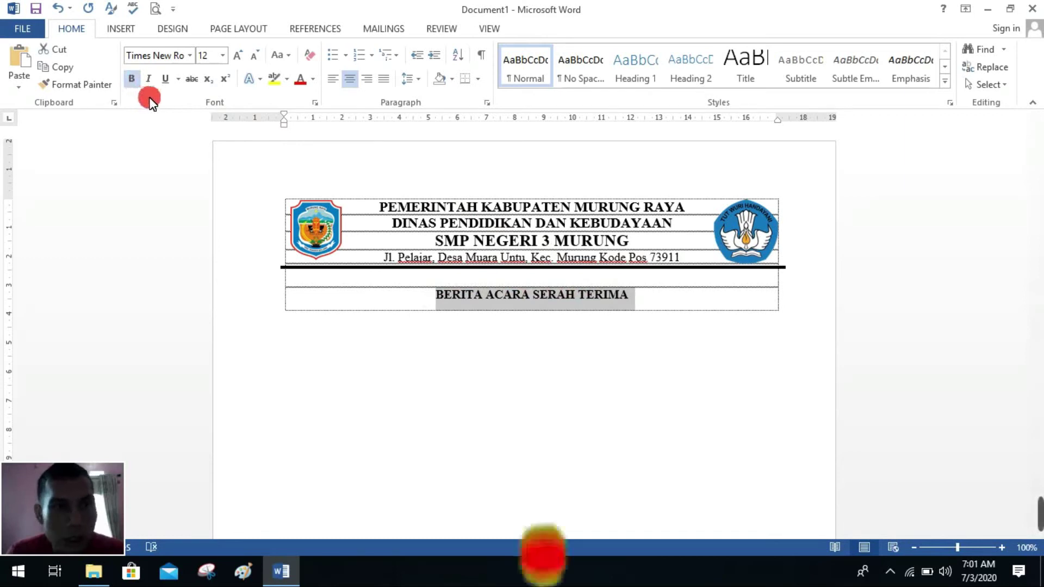
pyautogui.click(167, 81)
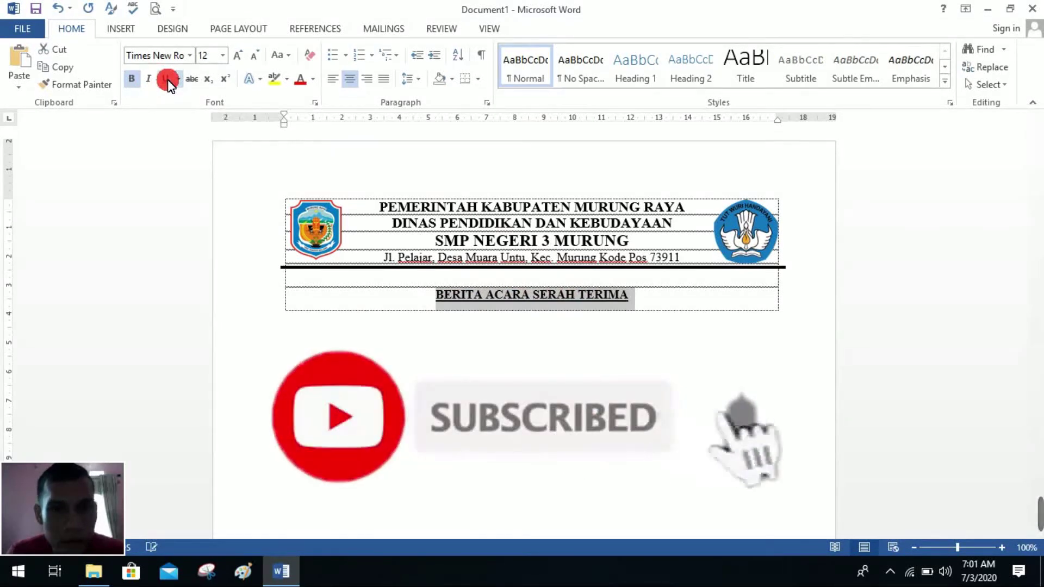
pyautogui.click(650, 295)
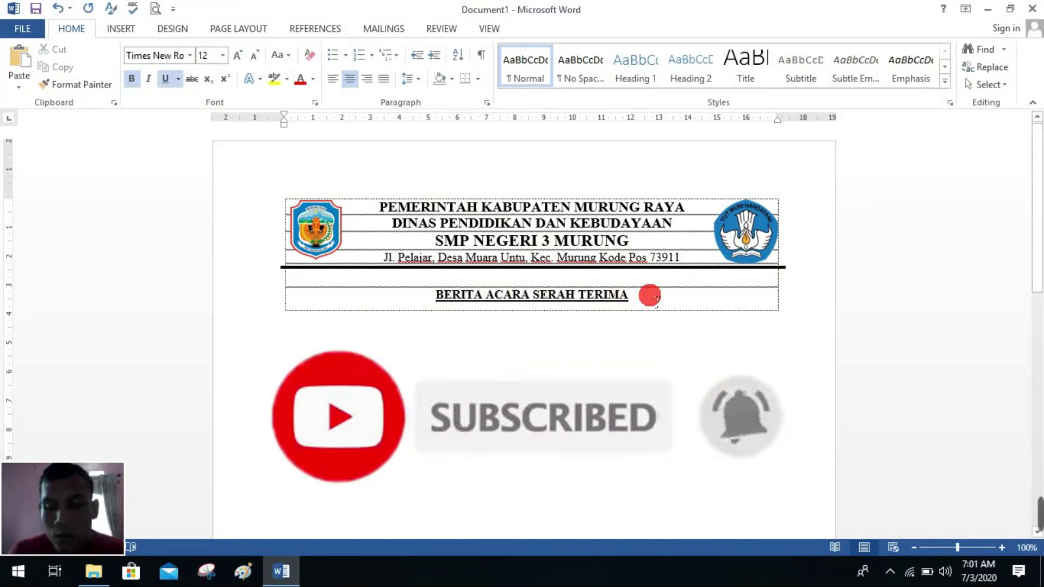
# - Add a table row under the title and enter Nomor : 421/001/SMPN3Murung/2020 in it
pyautogui.press('Tab')
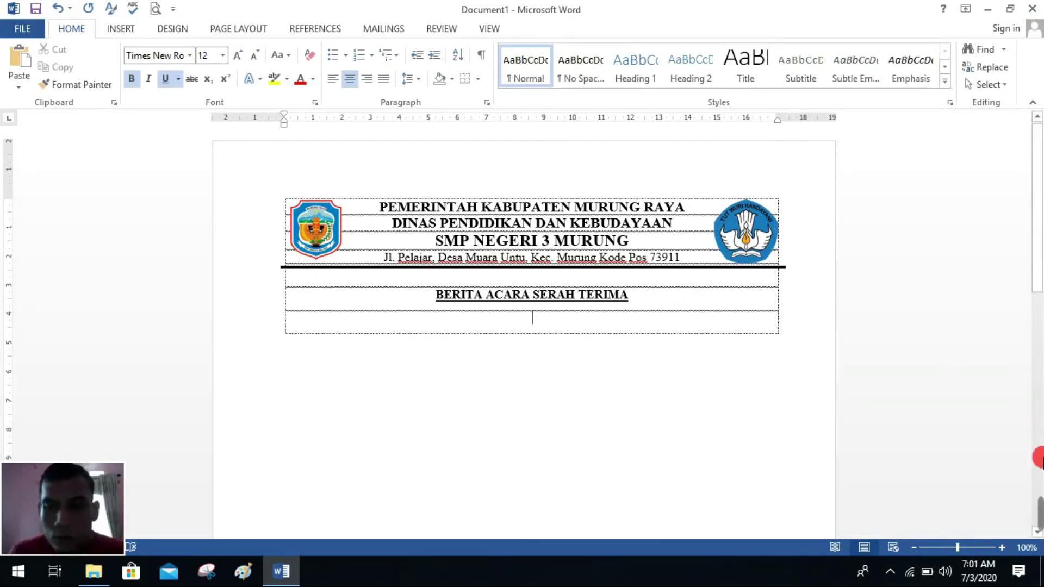
pyautogui.click(573, 324)
pyautogui.write('Nomor')
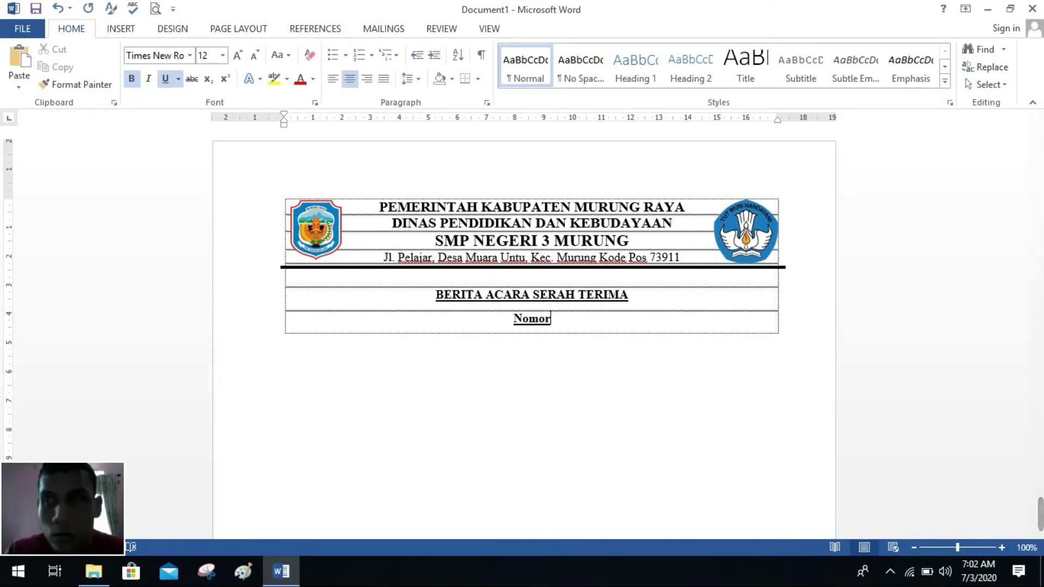
pyautogui.write(' :')
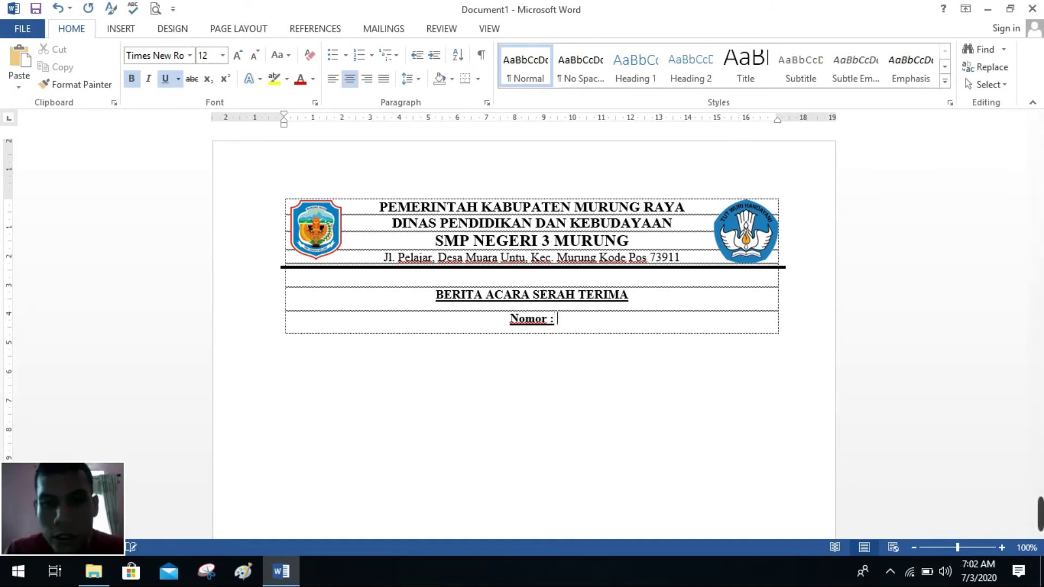
pyautogui.write(' 421/001/')
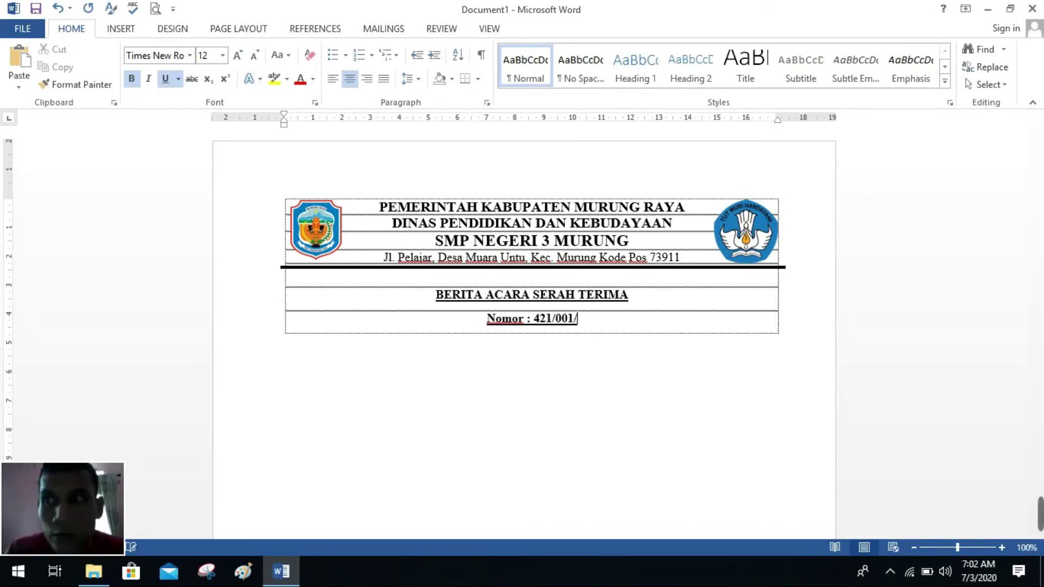
pyautogui.write('SMPN3Murung')
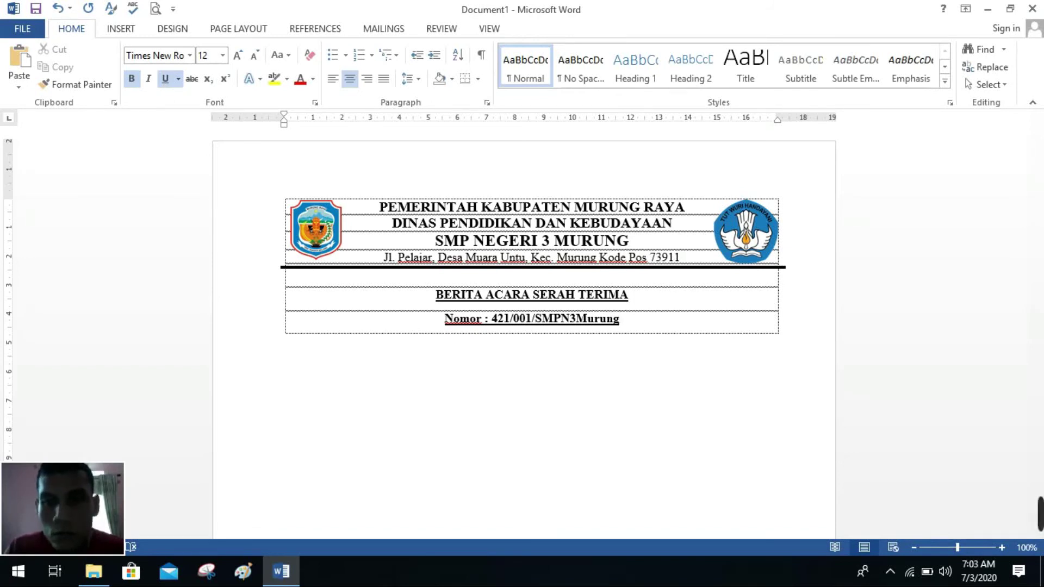
pyautogui.write('/')
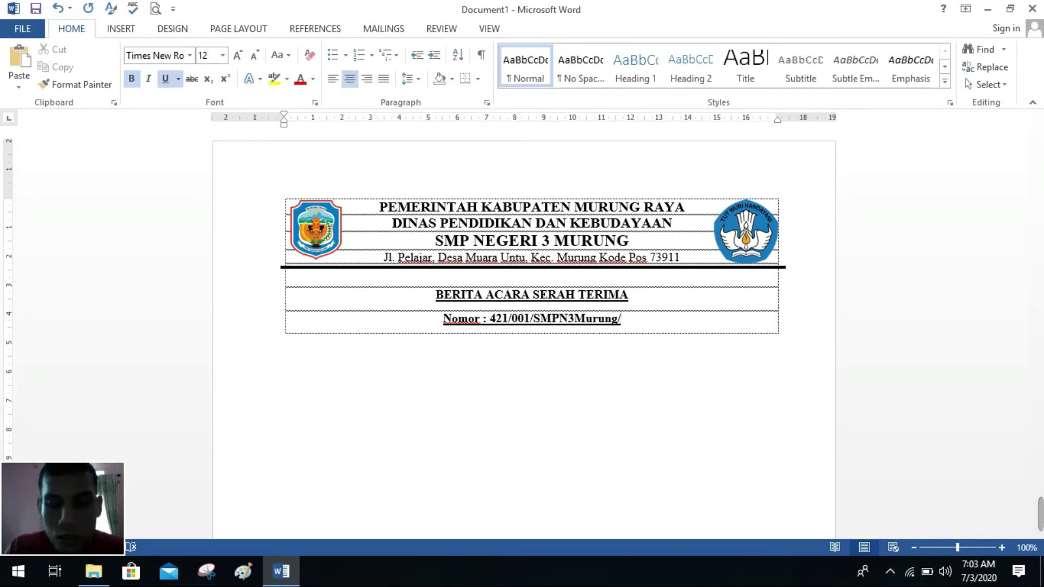
pyautogui.write('2020')
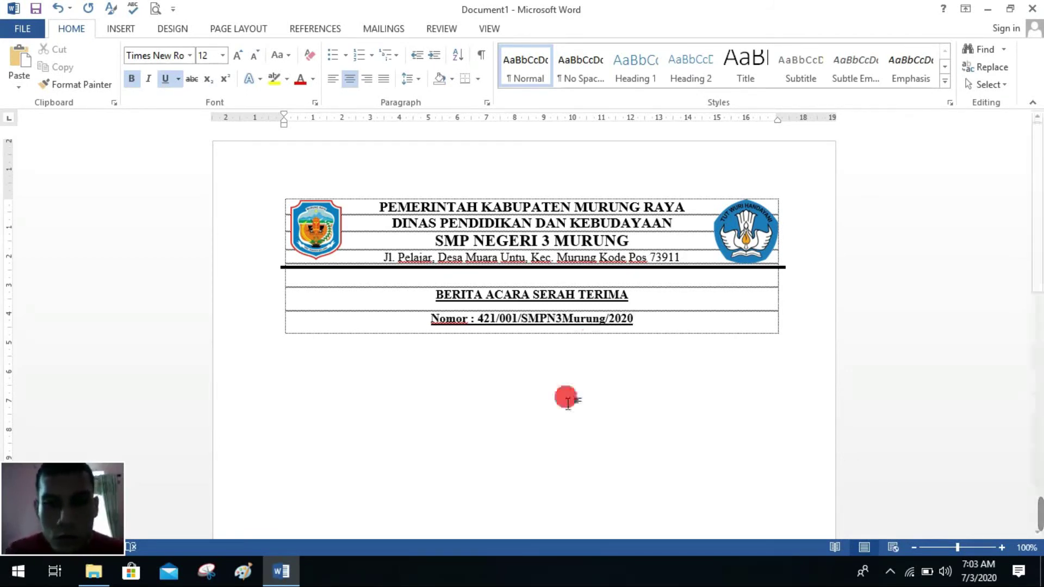
# - Remove the bold and underline formatting from the Nomor line
pyautogui.moveTo(415, 319); pyautogui.dragTo(662, 316)
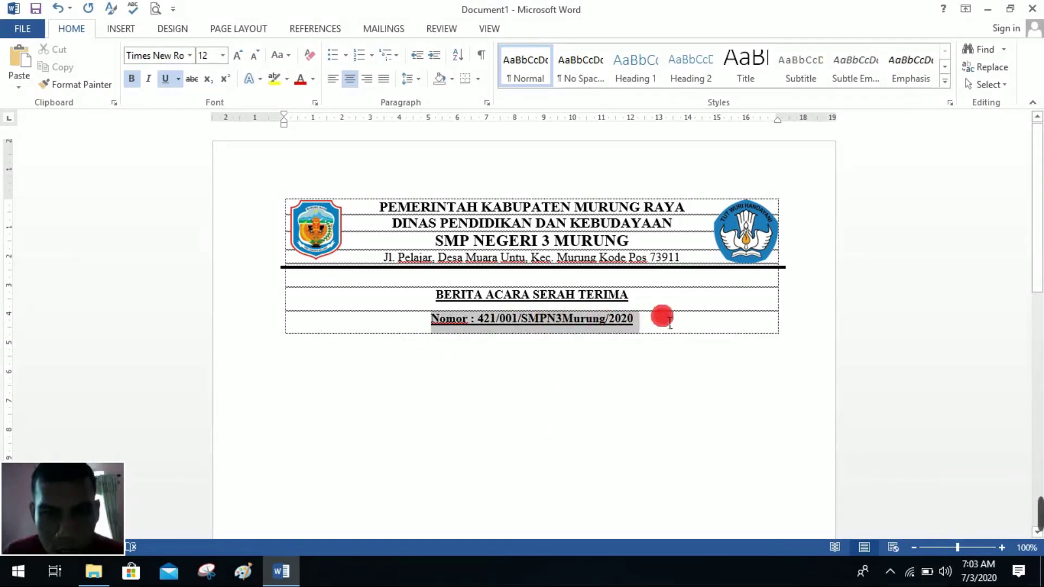
pyautogui.click(133, 79)
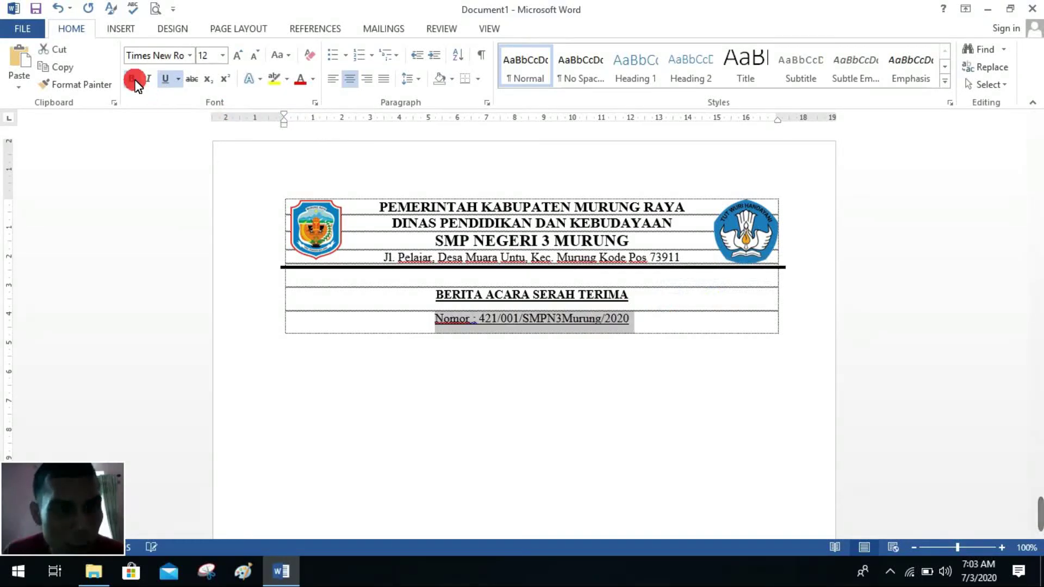
pyautogui.click(169, 79)
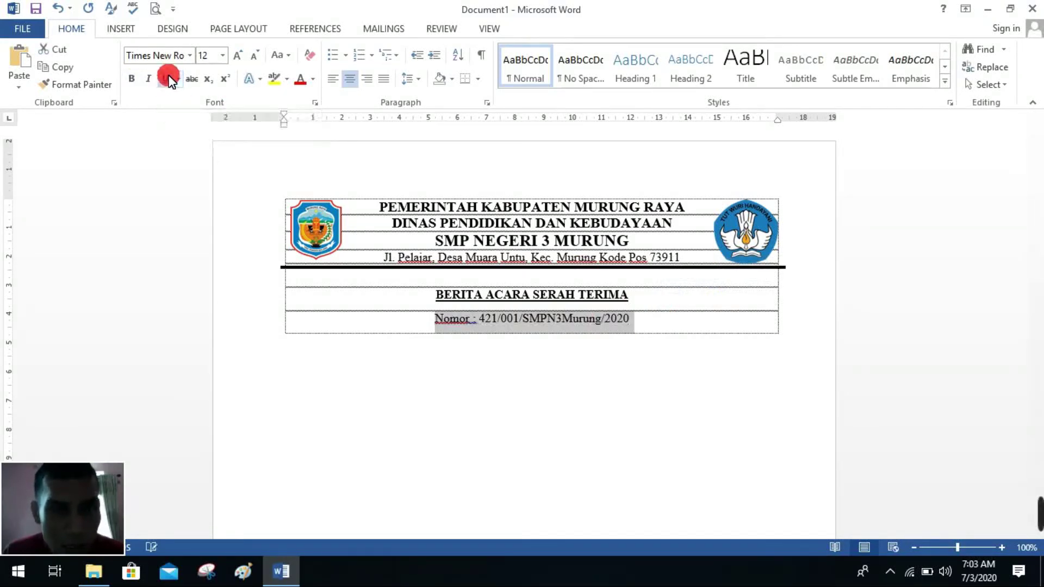
pyautogui.click(665, 336)
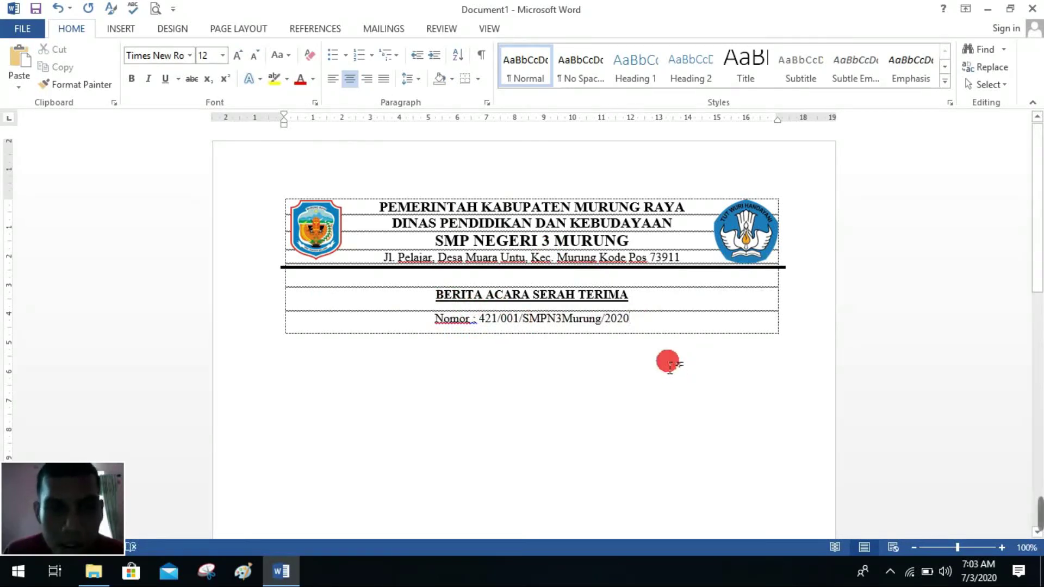
# - Set the title and Nomor lines to 1.0 line spacing with 0 pt spacing after
pyautogui.moveTo(429, 287); pyautogui.dragTo(625, 319)
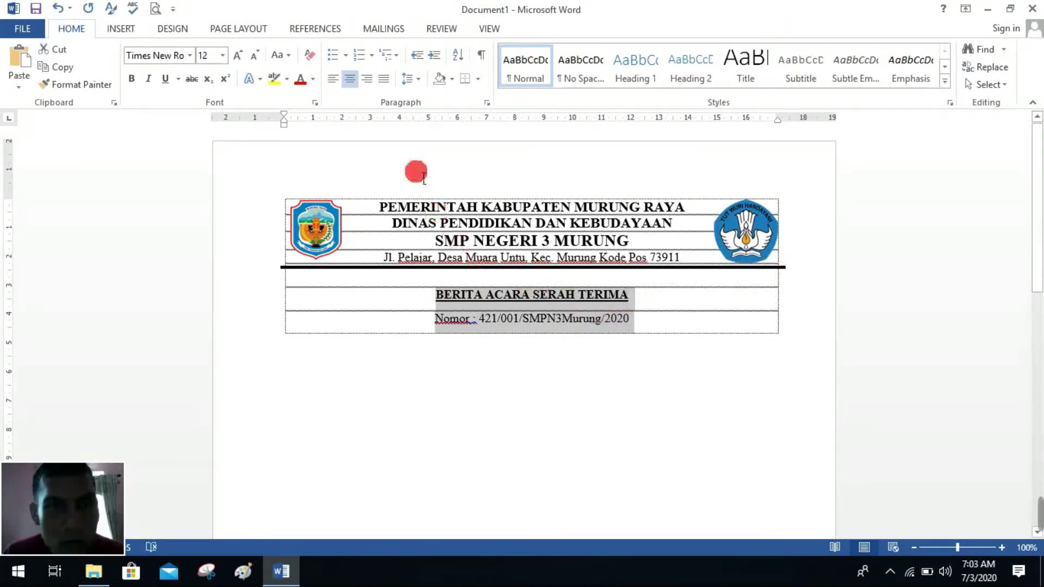
pyautogui.click(410, 78)
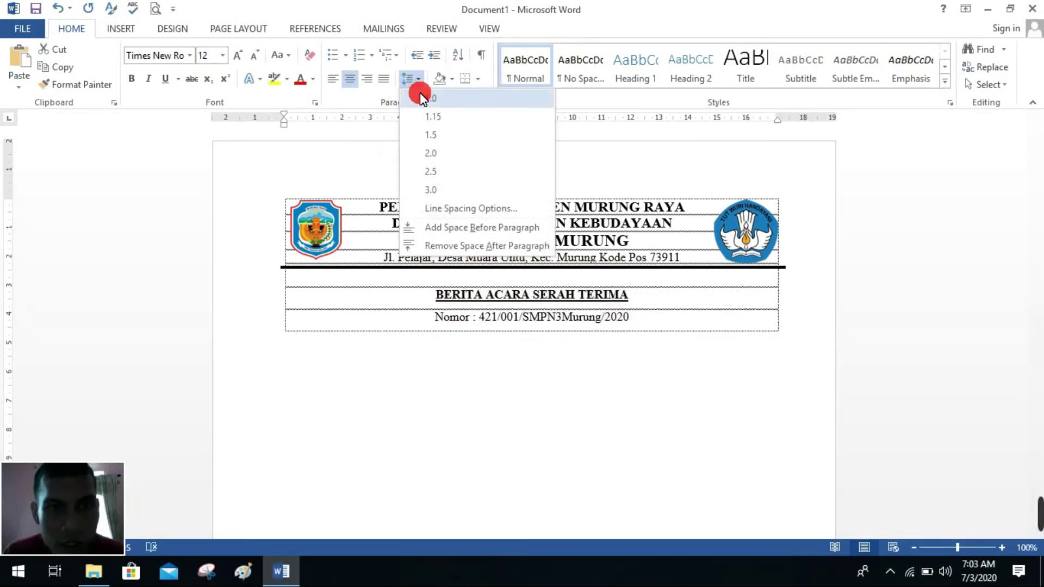
pyautogui.click(420, 92)
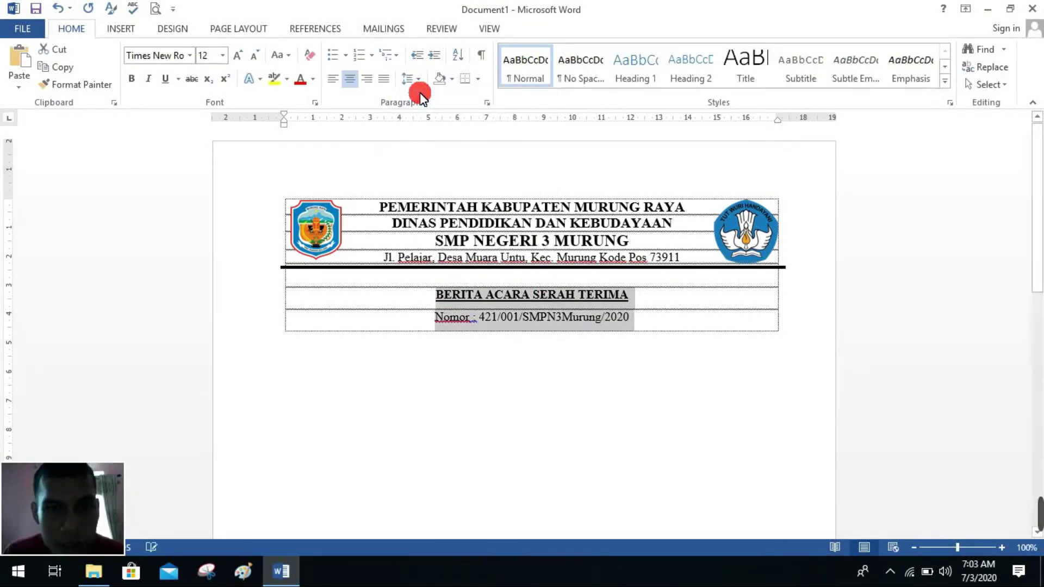
pyautogui.click(240, 28)
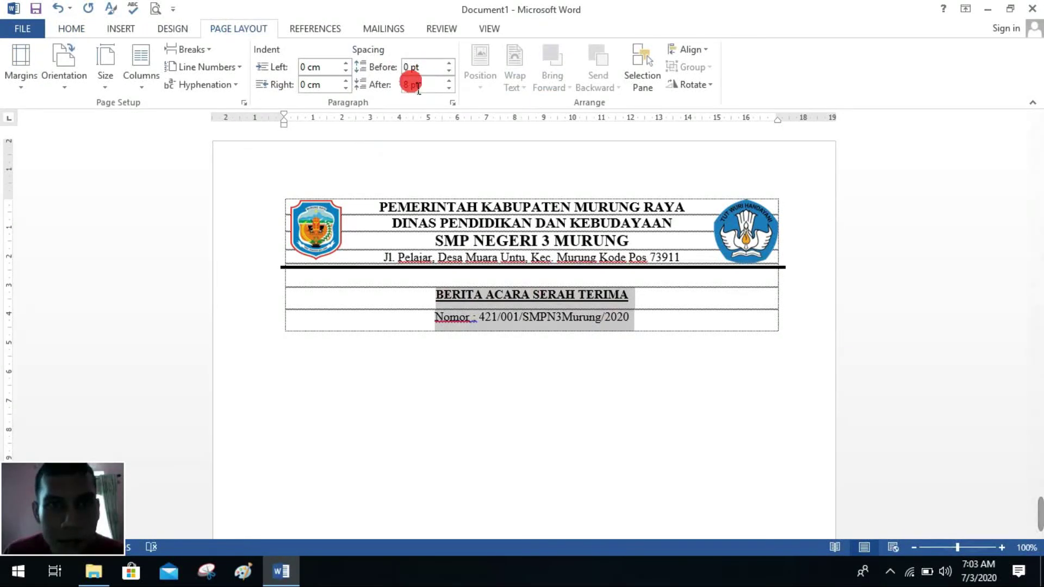
pyautogui.click(449, 88)
pyautogui.click(449, 89)
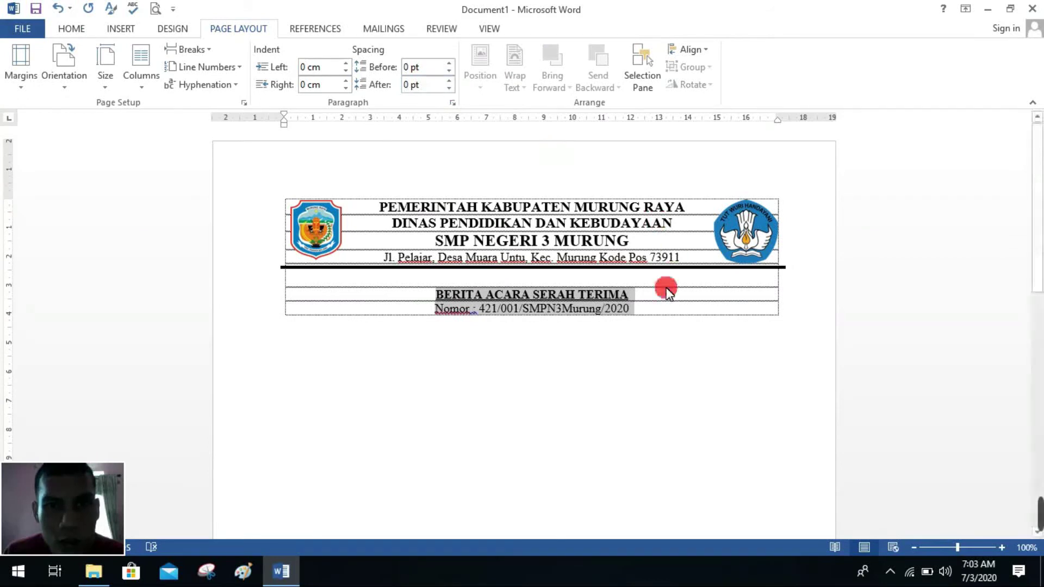
# - Add two rows under the Nomor line and enter "Pada hari ini senin tanggal tiga juli tahun dua ribu dua puluh" in the last one
pyautogui.click(660, 310)
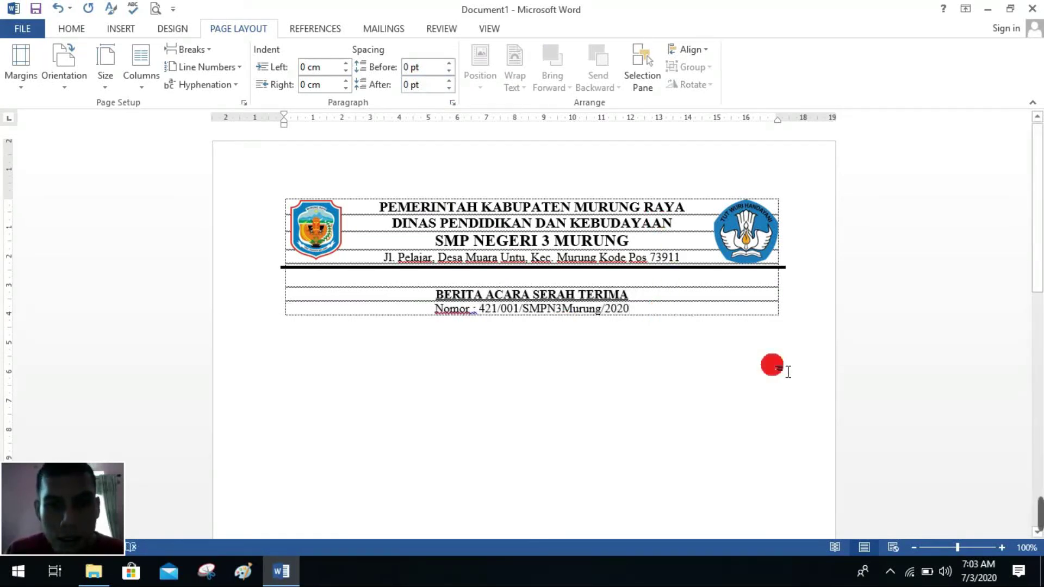
pyautogui.press('Tab')
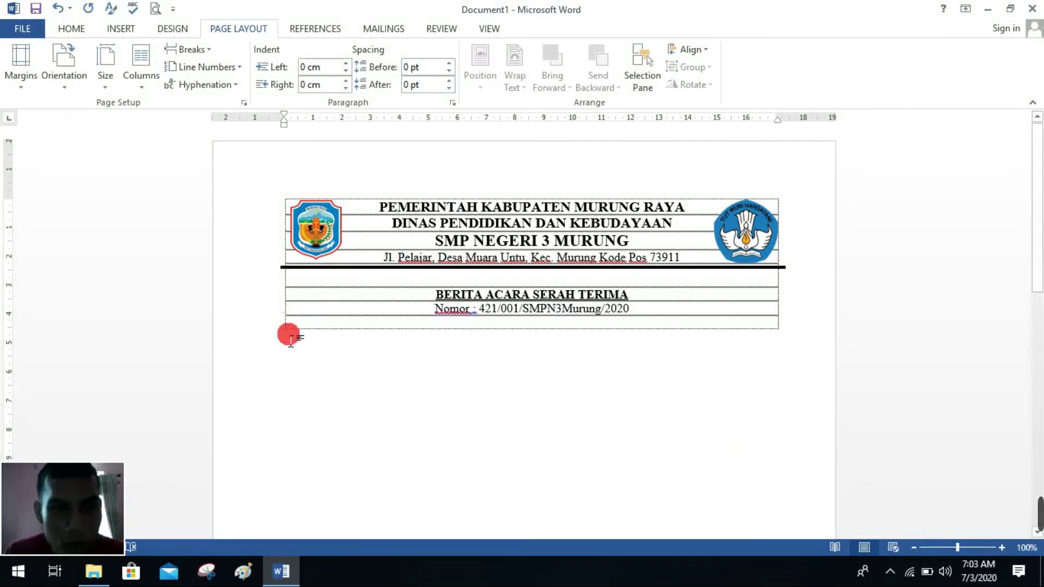
pyautogui.press('Tab')
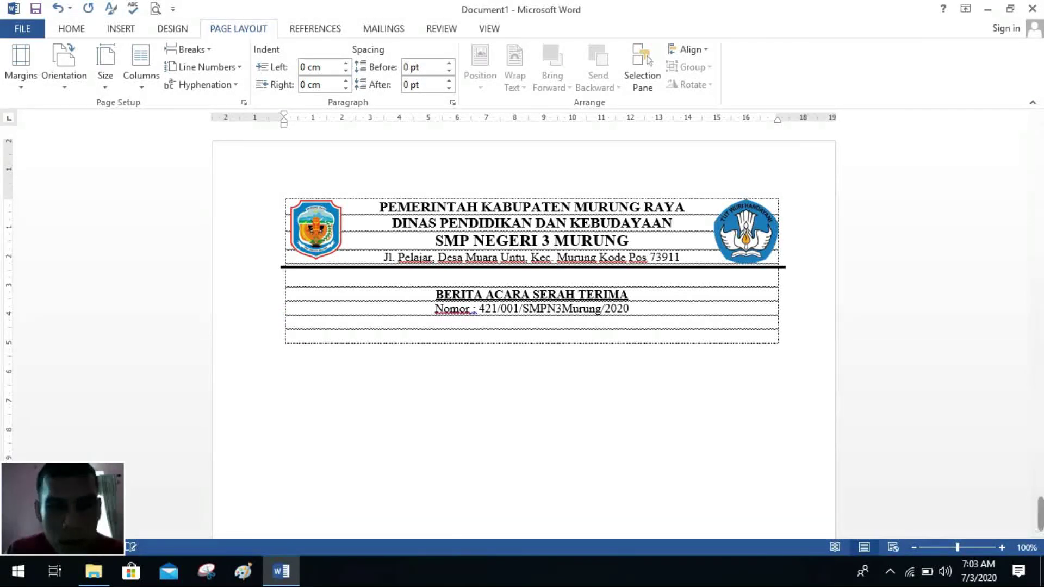
pyautogui.write('Pada hari ini s')
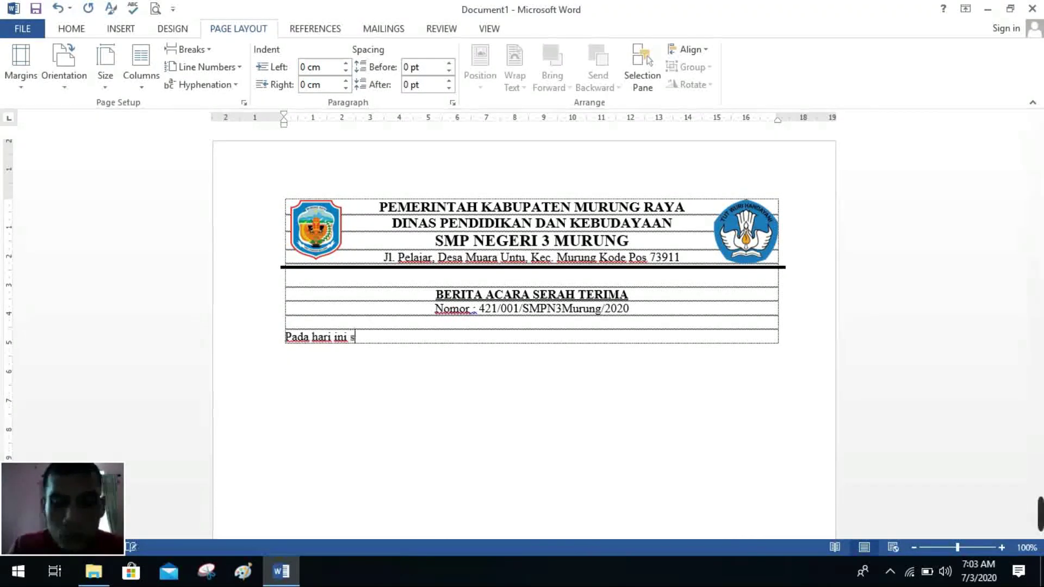
pyautogui.write('enin tanggal')
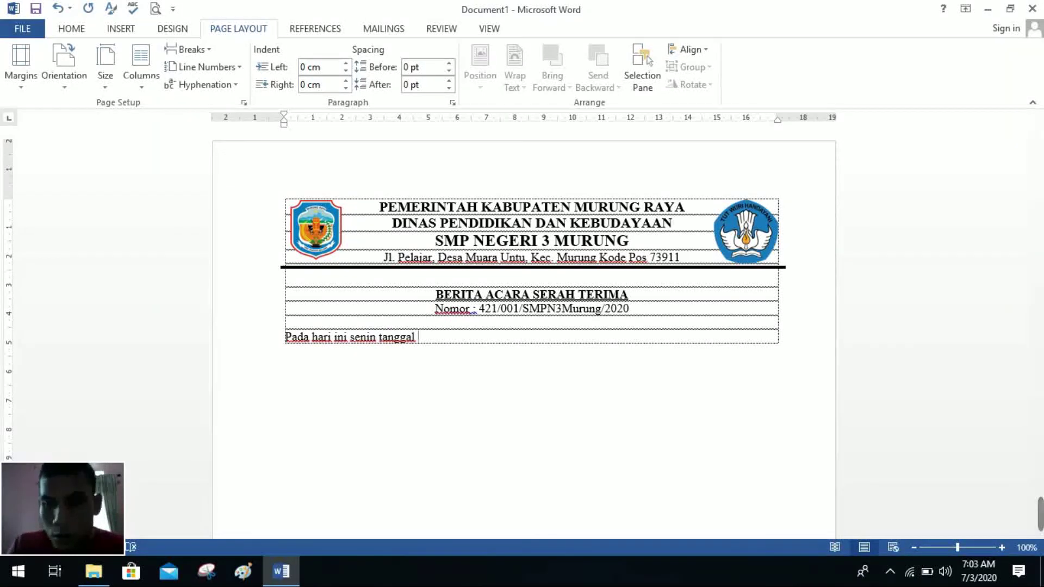
pyautogui.write('tiga ')
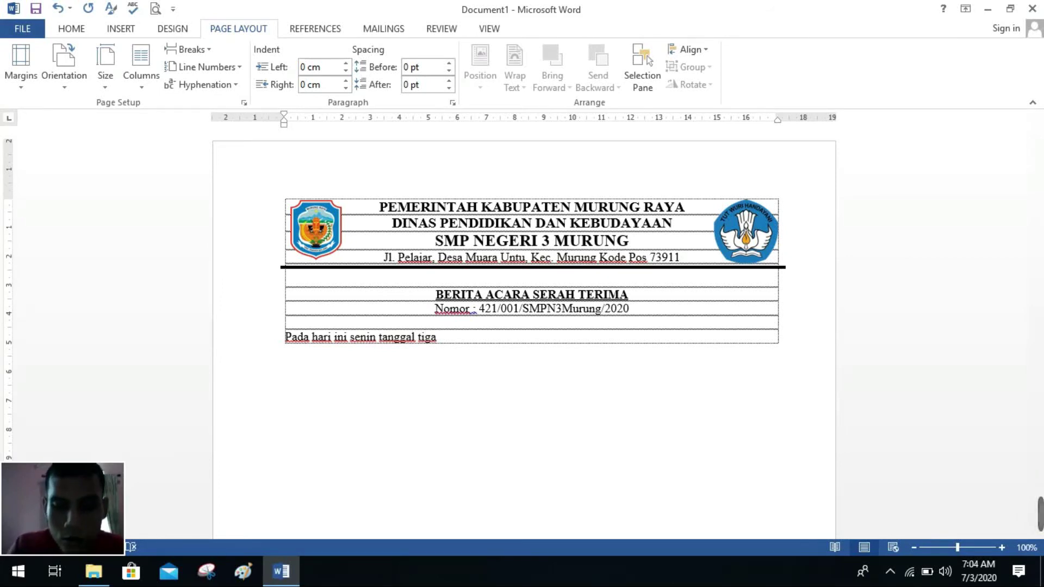
pyautogui.write('juli ')
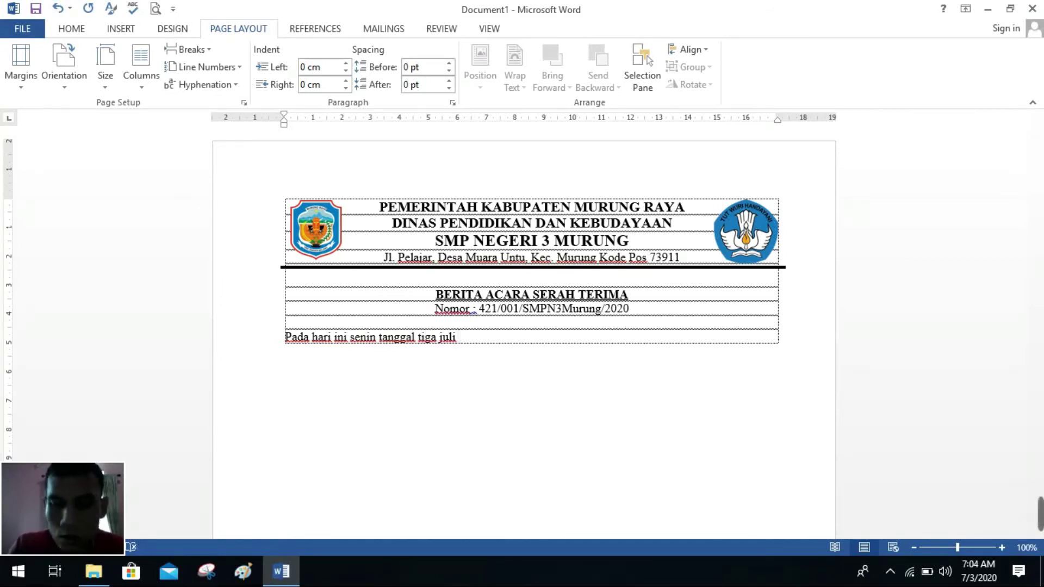
pyautogui.write('duaribu')
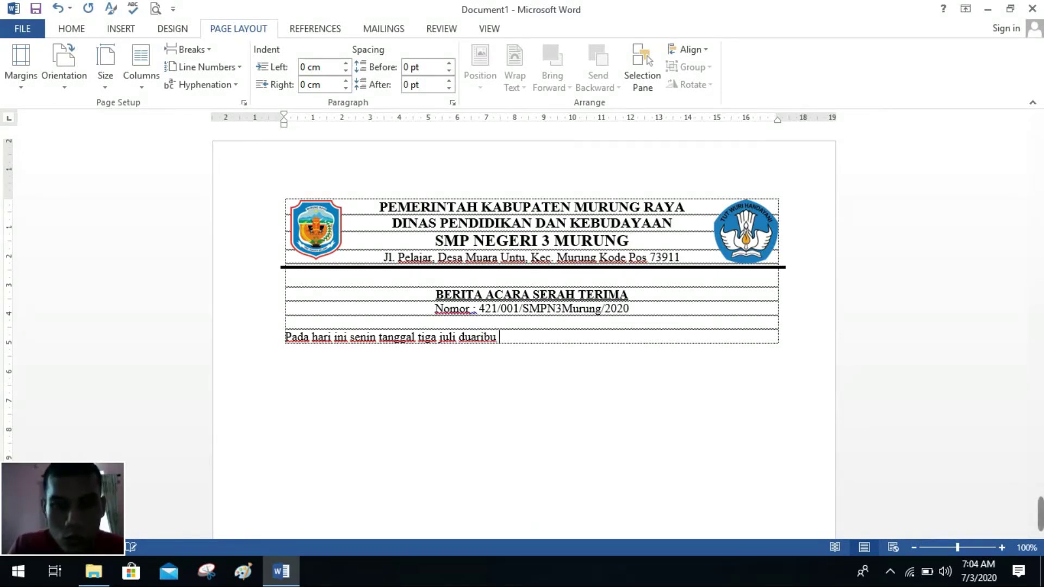
pyautogui.press('BackSpace')
pyautogui.press('BackSpace')
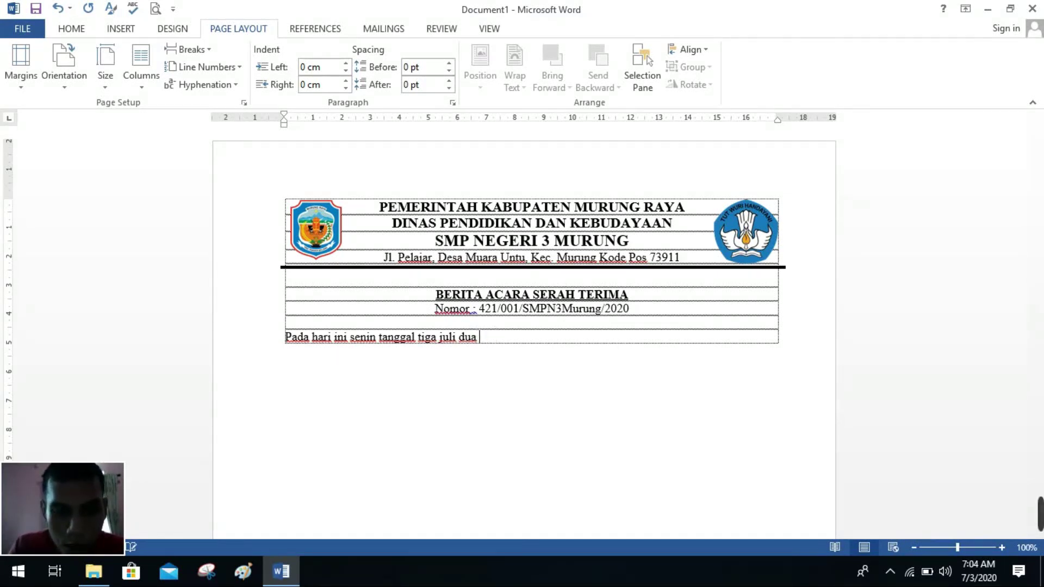
pyautogui.write('ribu du')
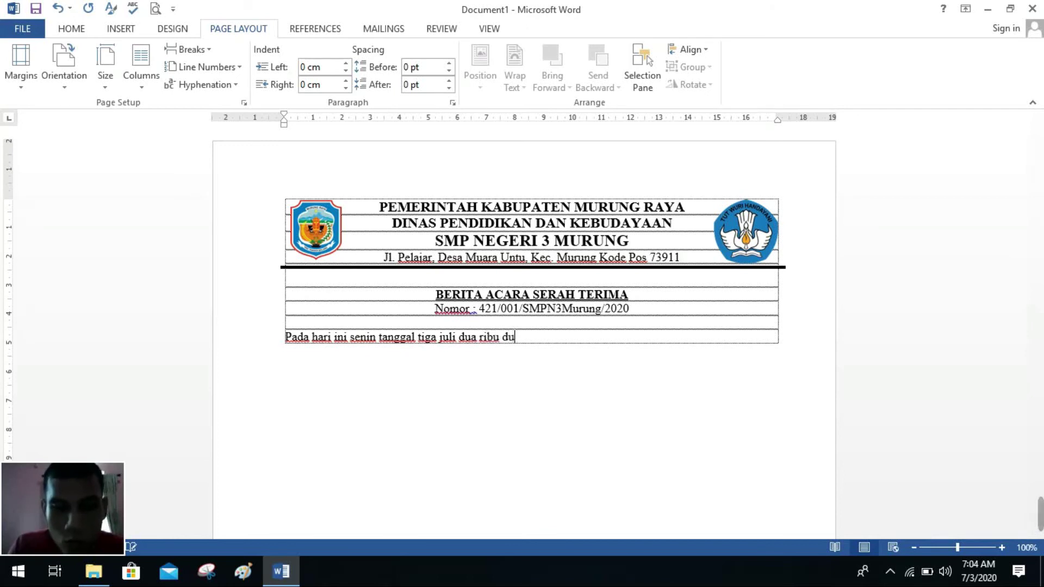
pyautogui.write('a puluh')
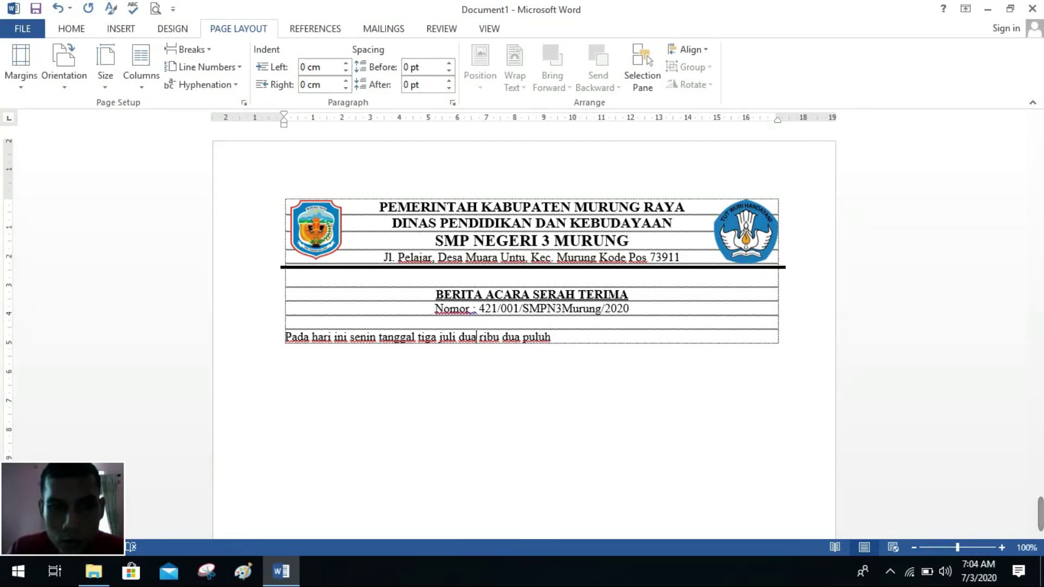
pyautogui.write('tahun')
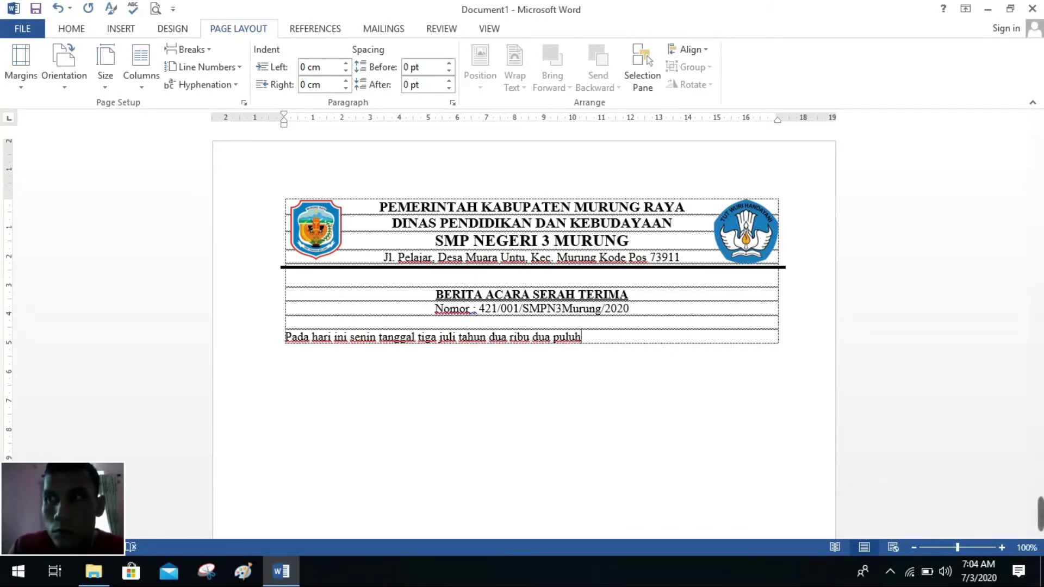
# - Complete the opening sentence with ", yang bertanda tangan di bawah ini :"
pyautogui.write('. yang ber')
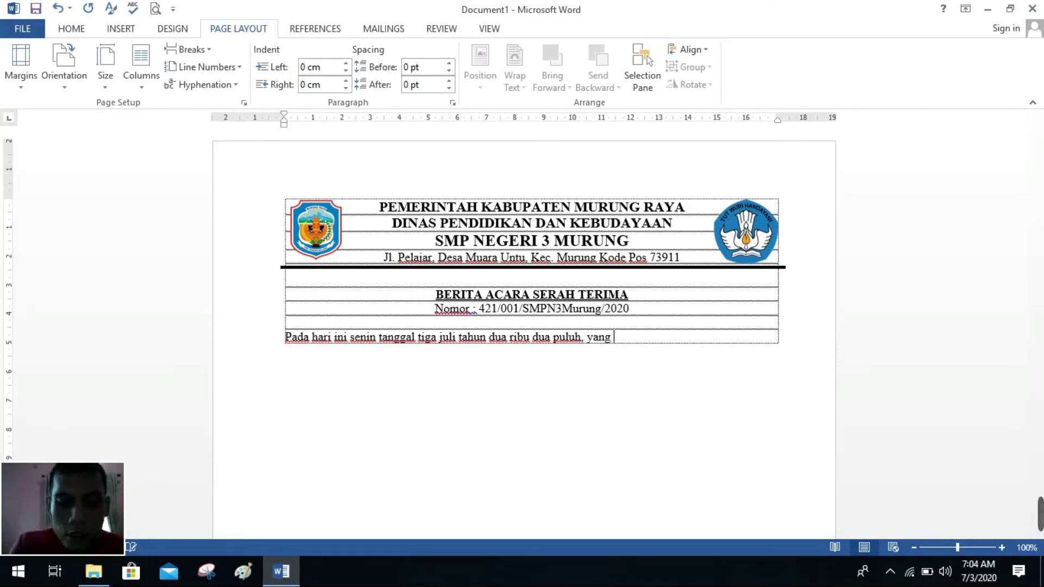
pyautogui.write('tan')
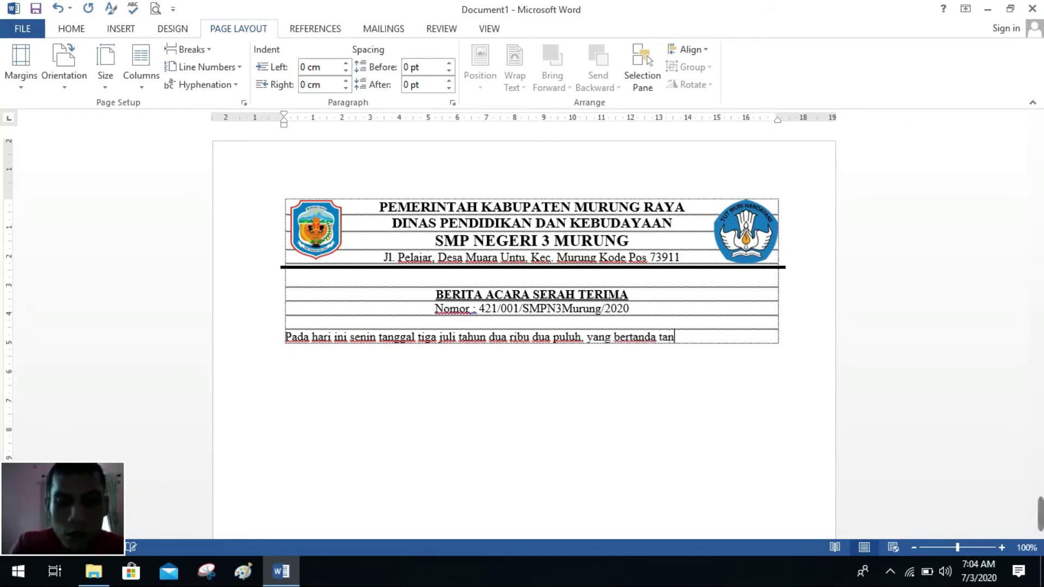
pyautogui.write('gan di bawah ini ')
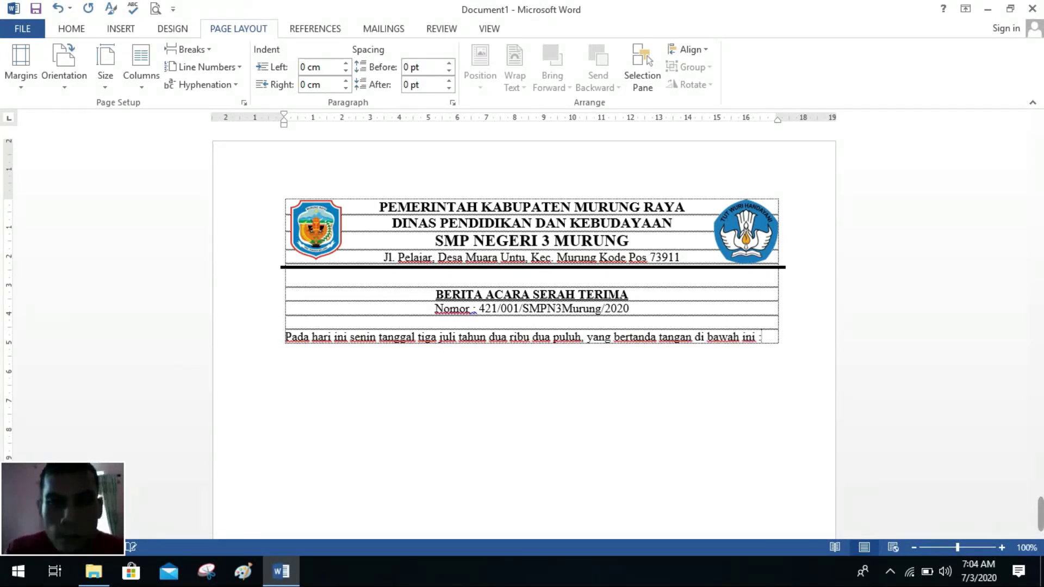
pyautogui.write(':')
# - Add rows for item I. with the field labels Nama and NIP, each followed by an aligned colon
pyautogui.press('Return')
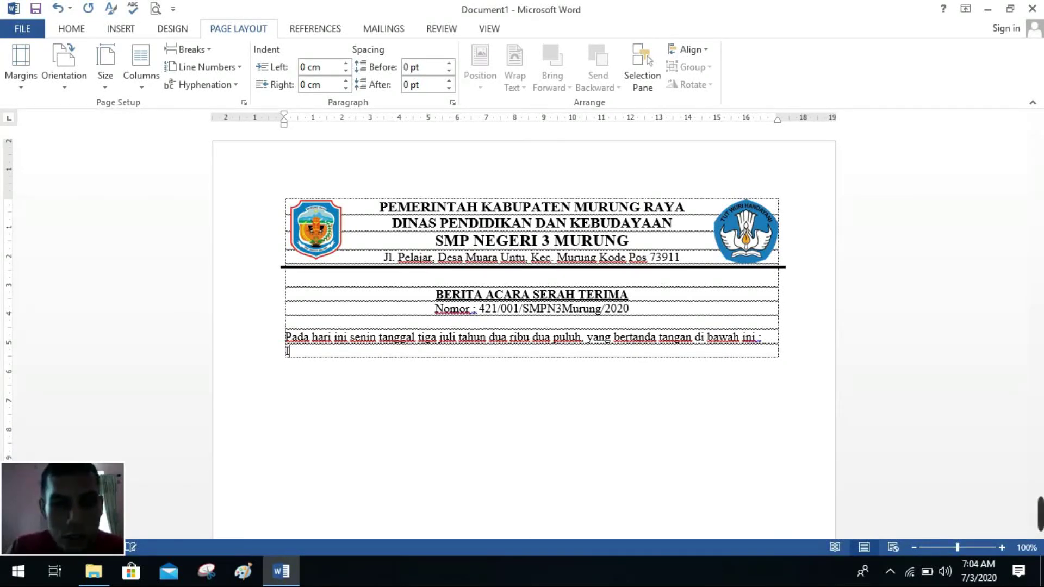
pyautogui.write('1.')
pyautogui.press('Tab')
pyautogui.write('Nam')
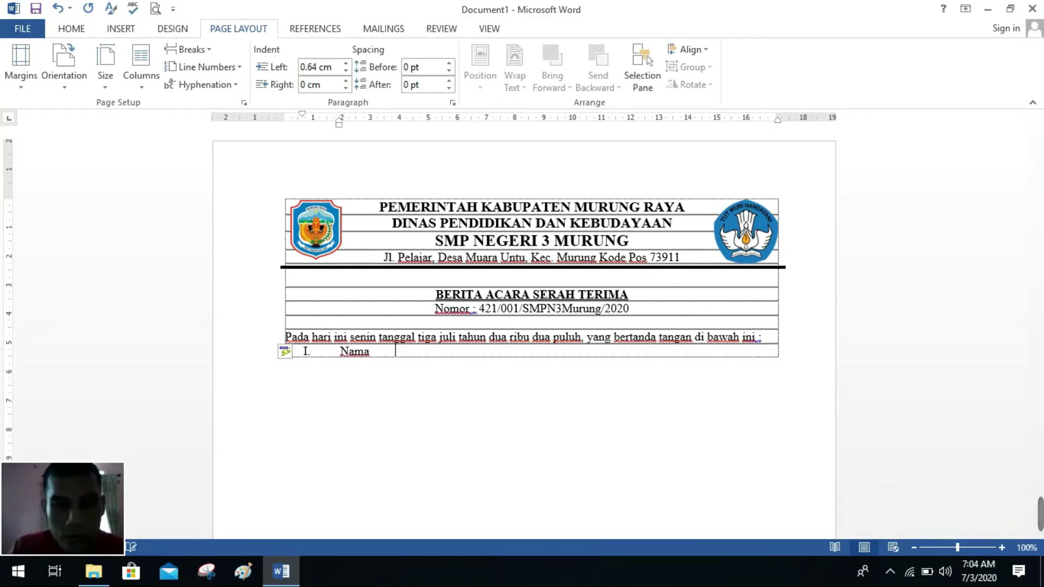
pyautogui.press('Return')
pyautogui.press('BackSpace')
pyautogui.write('NIP')
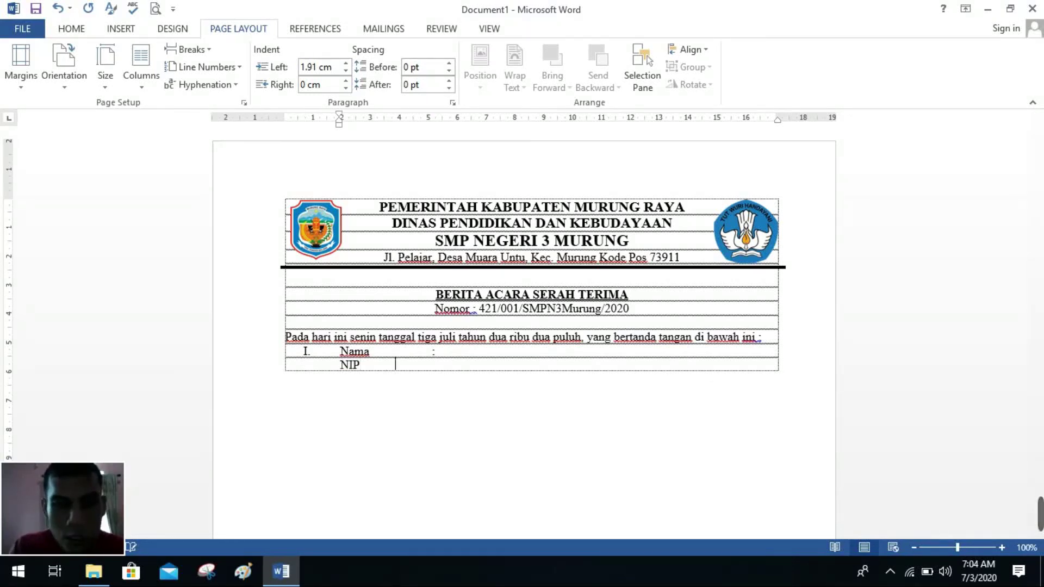
pyautogui.write('\t:')
pyautogui.press('Return')
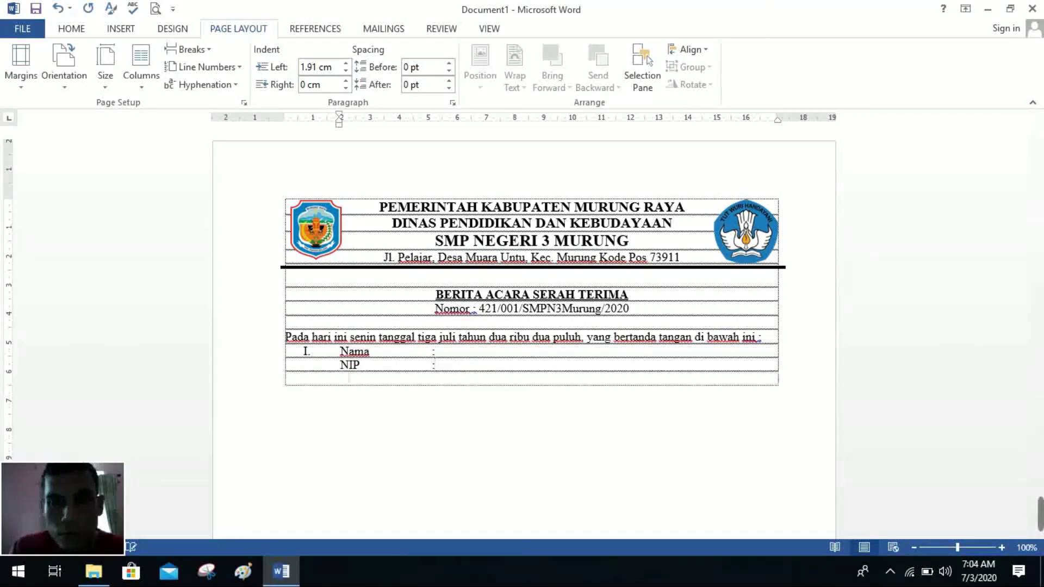
# - Enter the field labels Jabatan and Alamat in the following rows of item I, each with an aligned colon
pyautogui.write('Jabatan')
pyautogui.press('Tab')
pyautogui.write(':')
pyautogui.press('Return')
pyautogui.write('Alamat')
pyautogui.press('Tab')
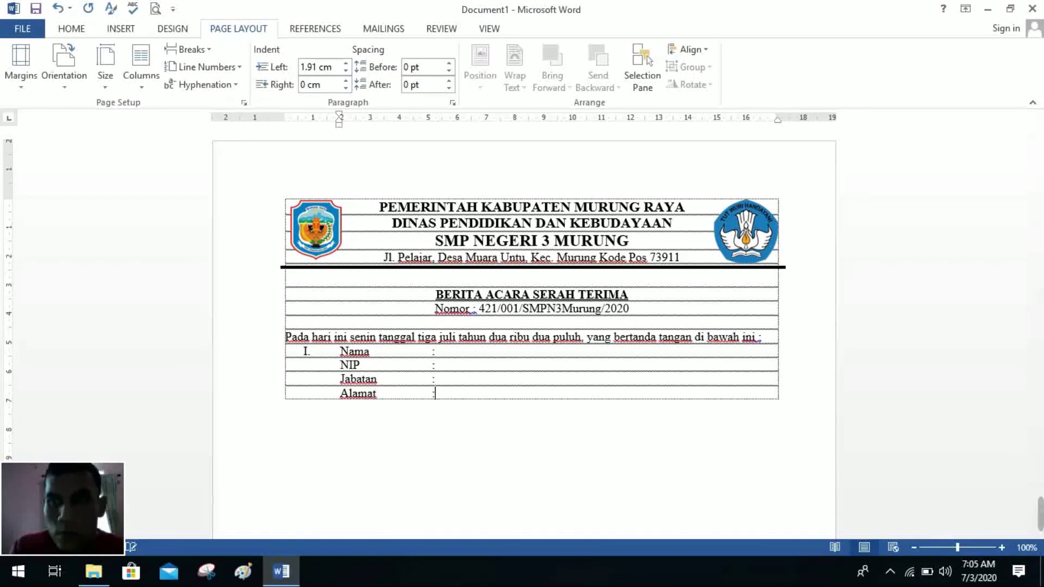
# - Add an unindented row reading "Dalam hal ini bertindah untuk dan atas nama jabatan, selanjutnya disebut sebagai PIHAK PERTAMA."
pyautogui.press('Return')
pyautogui.press('BackSpace')
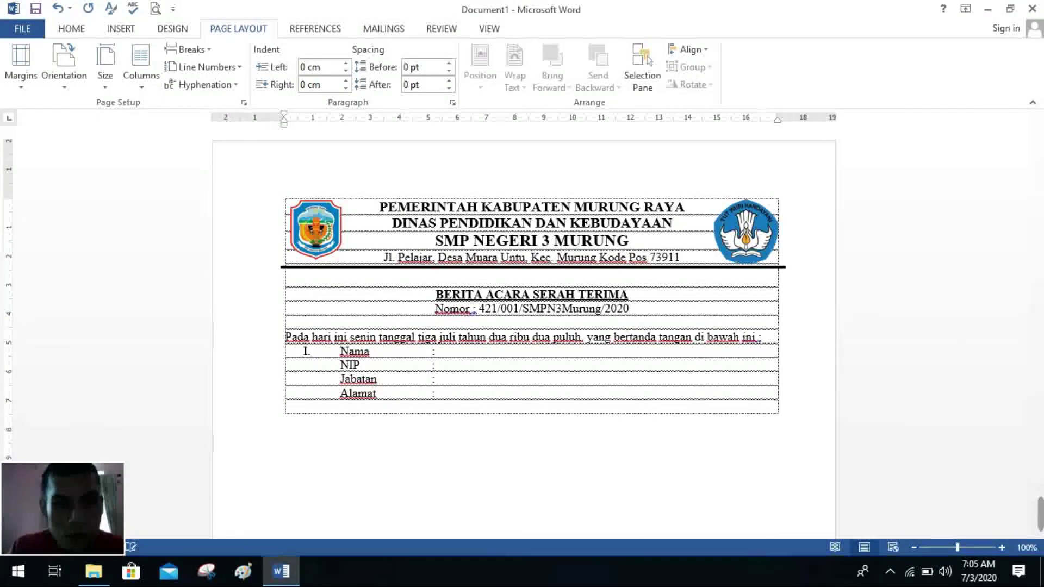
pyautogui.write('d')
pyautogui.write('alam ')
pyautogui.write('ha')
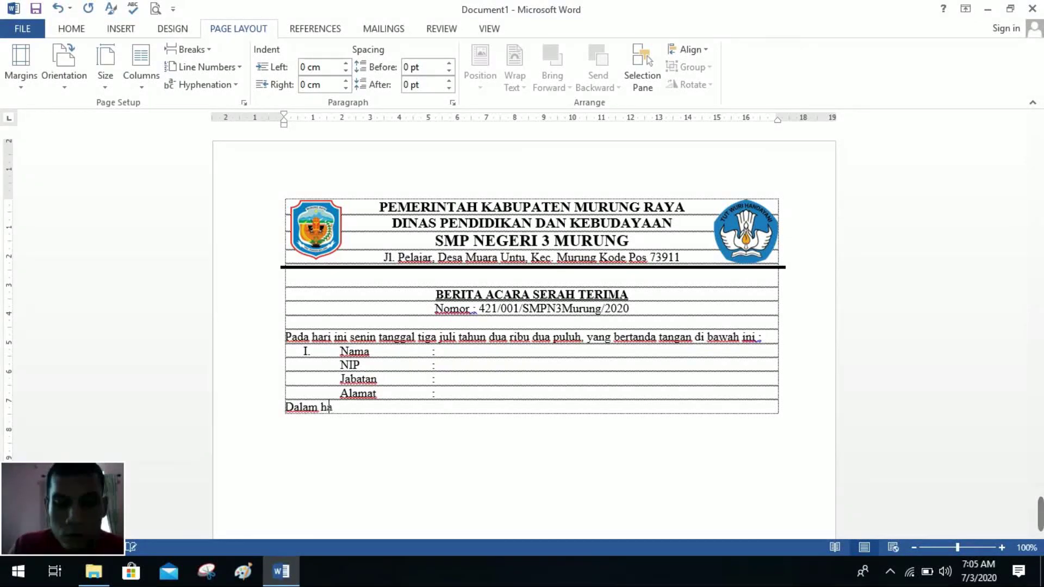
pyautogui.write('l ini bertindah ')
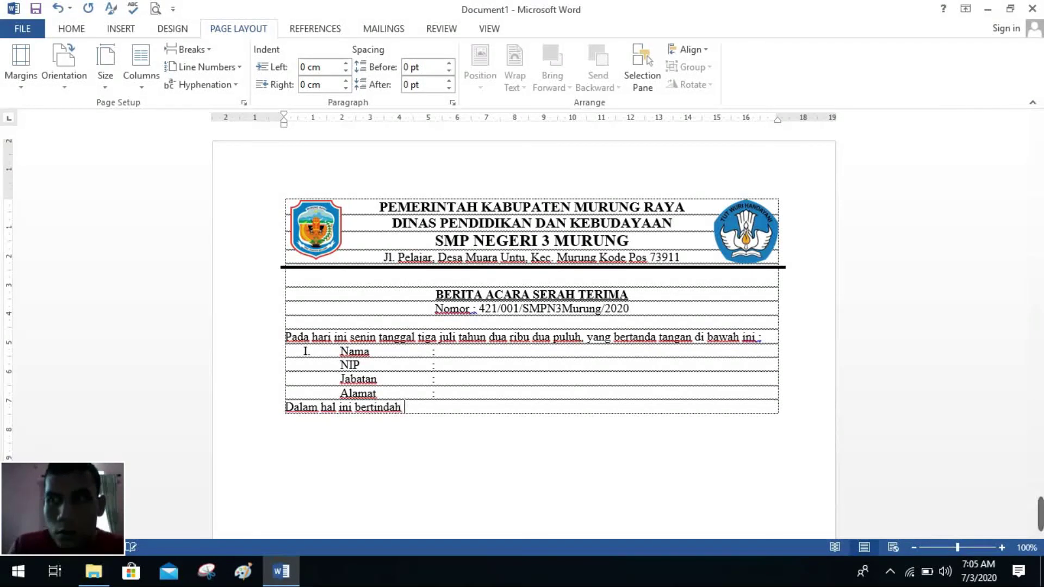
pyautogui.write('unt')
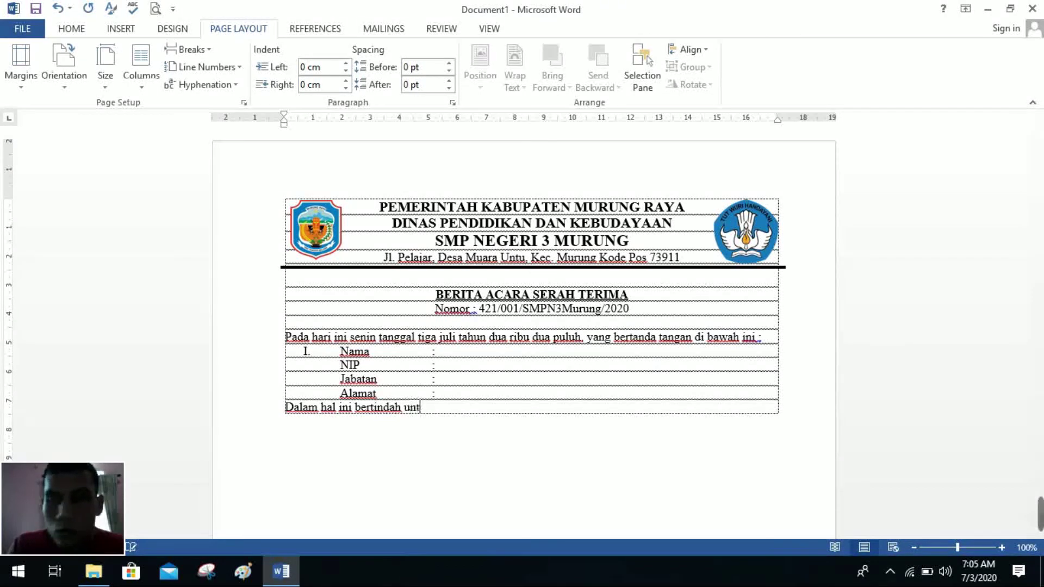
pyautogui.write('uk d')
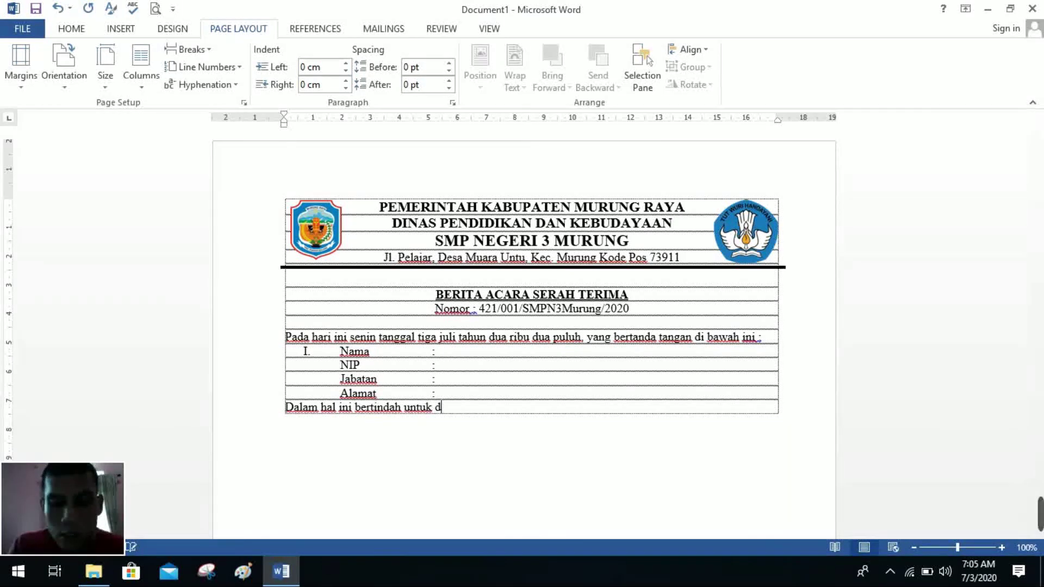
pyautogui.write('an atas nama jabatan. s')
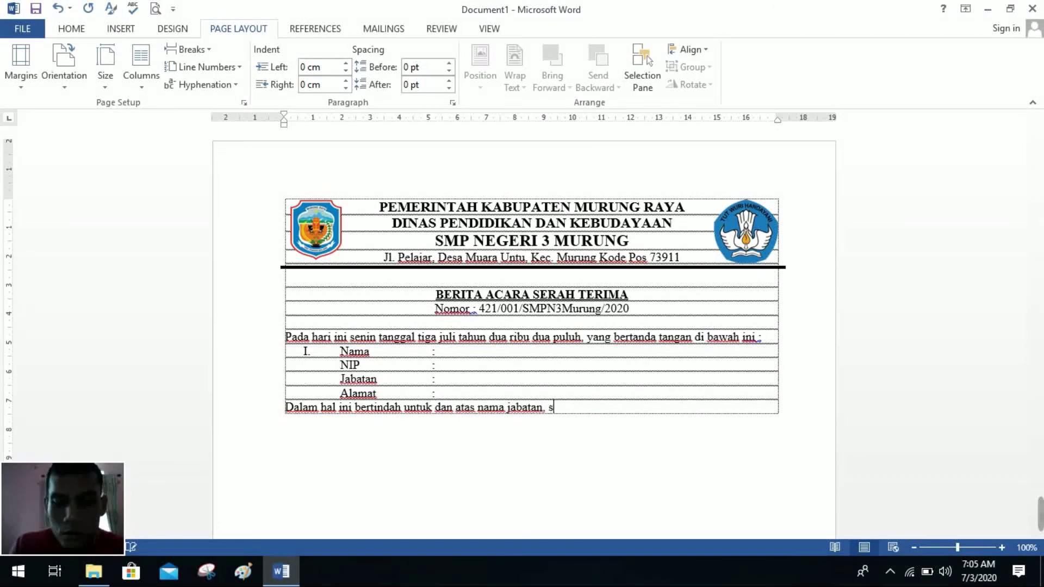
pyautogui.write('elanjutnya disebut sebagai PIHAK')
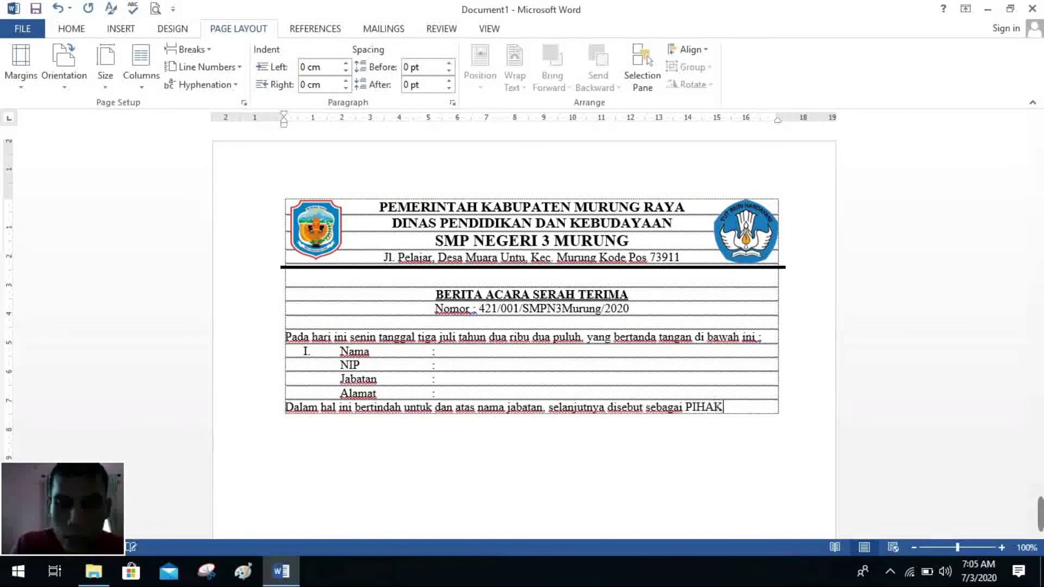
pyautogui.write(' PERTAMA')
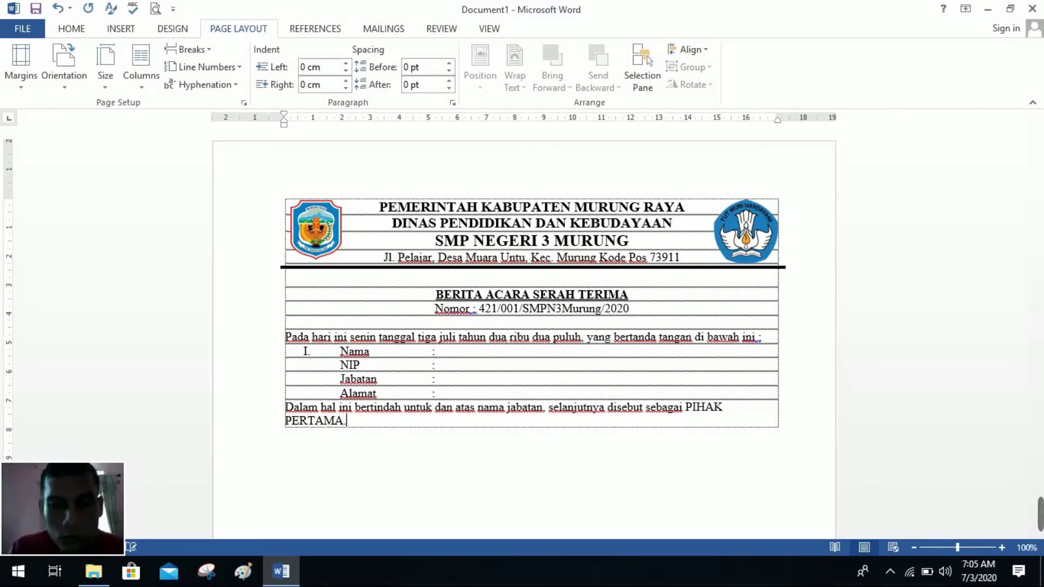
# - Leave an empty row below the PIHAK PERTAMA sentence and start item II. with the field label Nama and an aligned colon
pyautogui.press('Tab')
pyautogui.press('Tab')
pyautogui.click(553, 363)
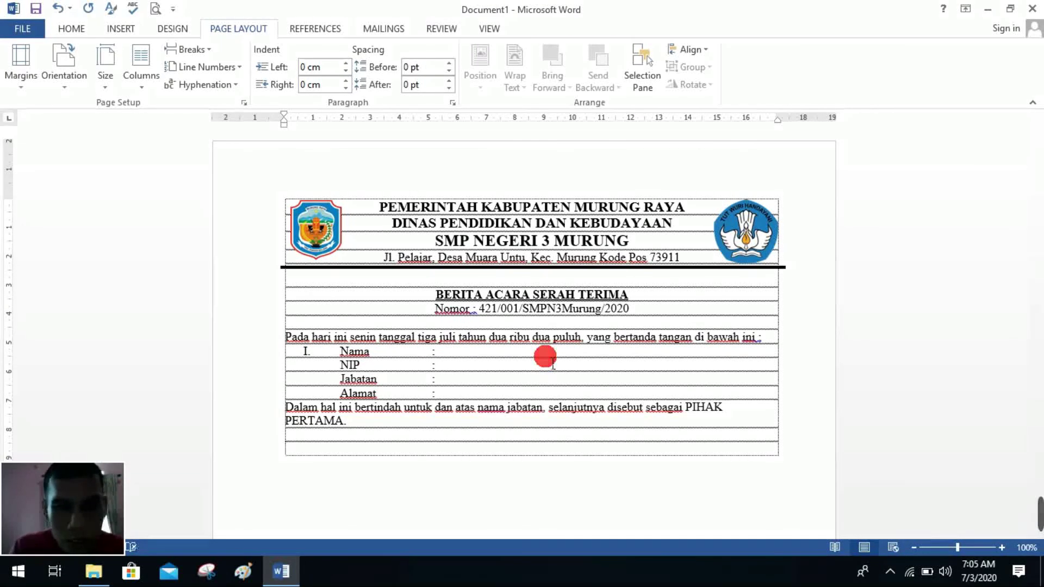
pyautogui.write('II. ')
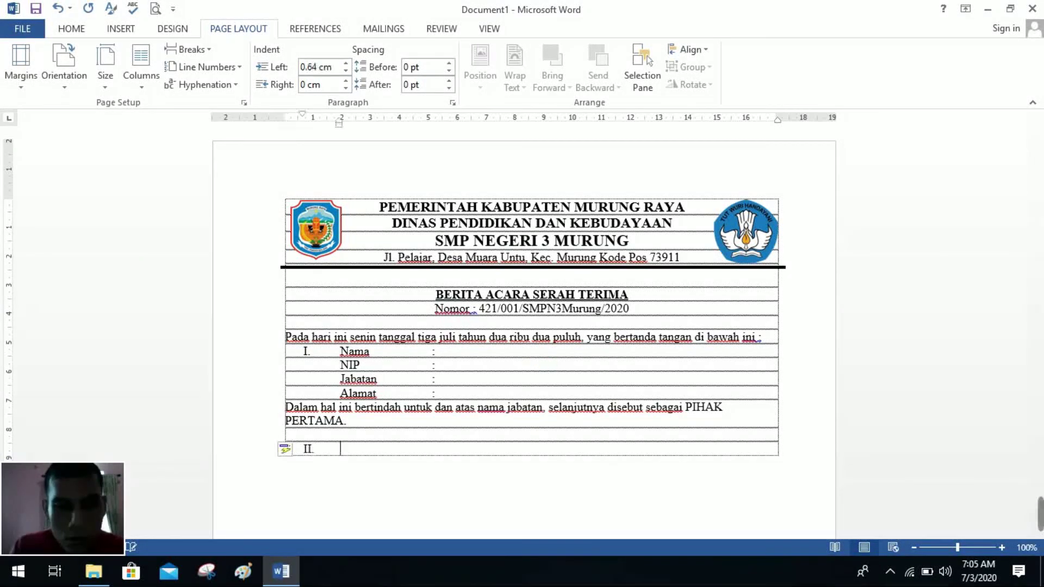
pyautogui.write('Nama')
pyautogui.press('Tab')
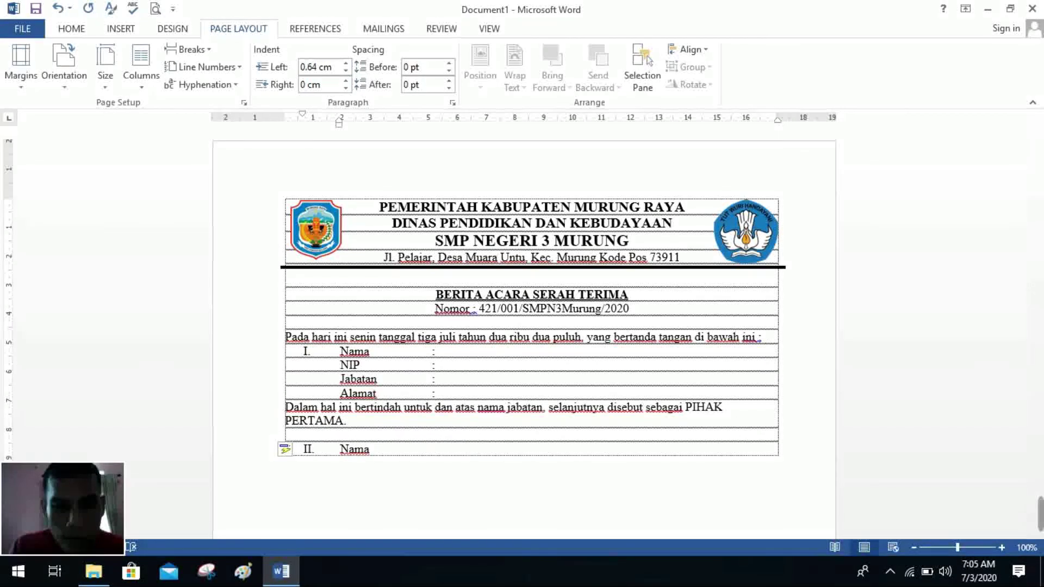
# - Add rows under item II. with the field labels NIP and Jabatan, each followed by an aligned colon
pyautogui.press('Return')
pyautogui.press('BackSpace')
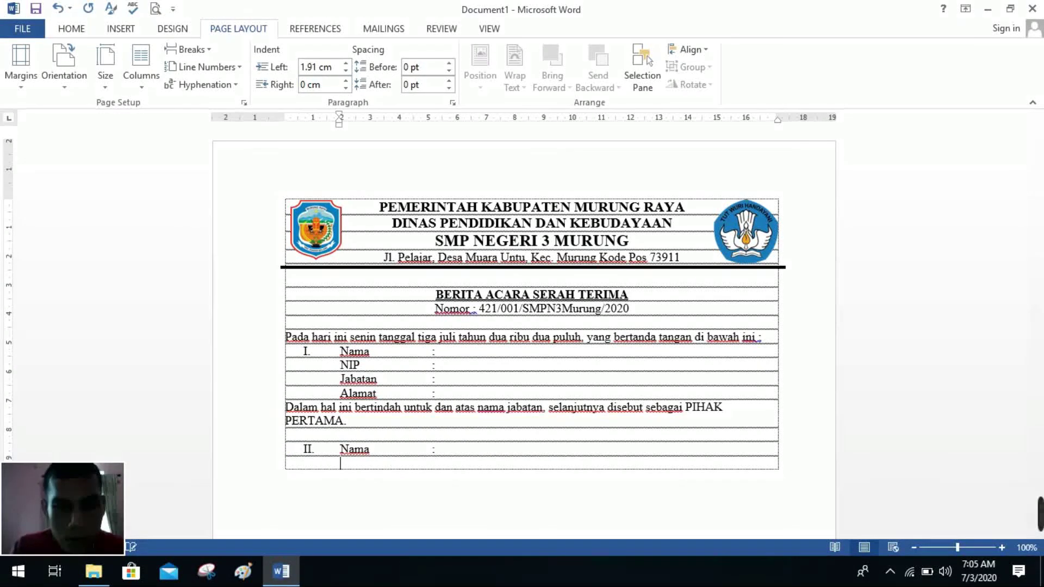
pyautogui.write('NIO')
pyautogui.press('BackSpace')
pyautogui.write('P ')
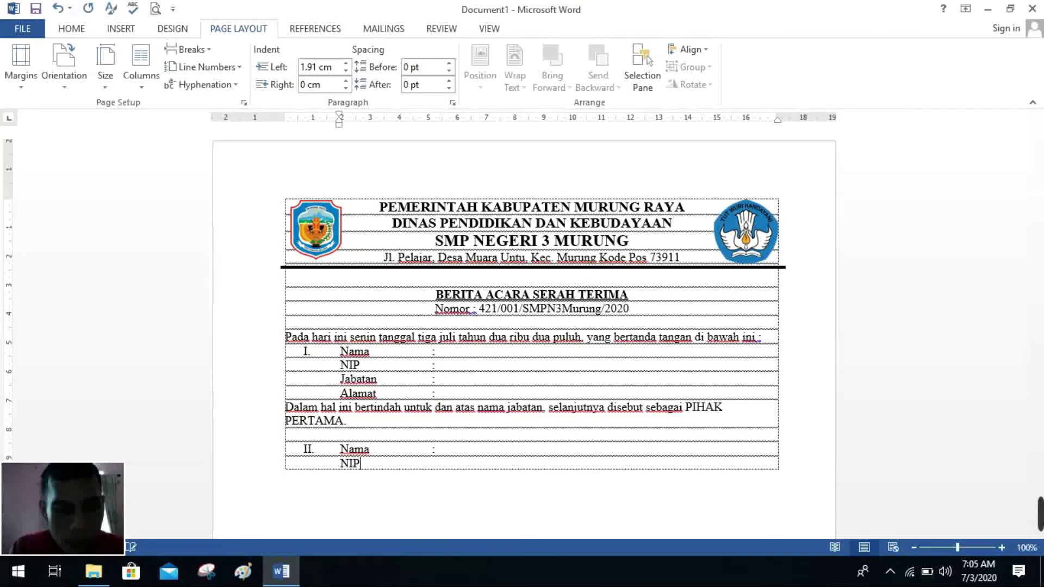
pyautogui.write(':')
pyautogui.press('Return')
pyautogui.write('Jabatan')
pyautogui.press('Tab')
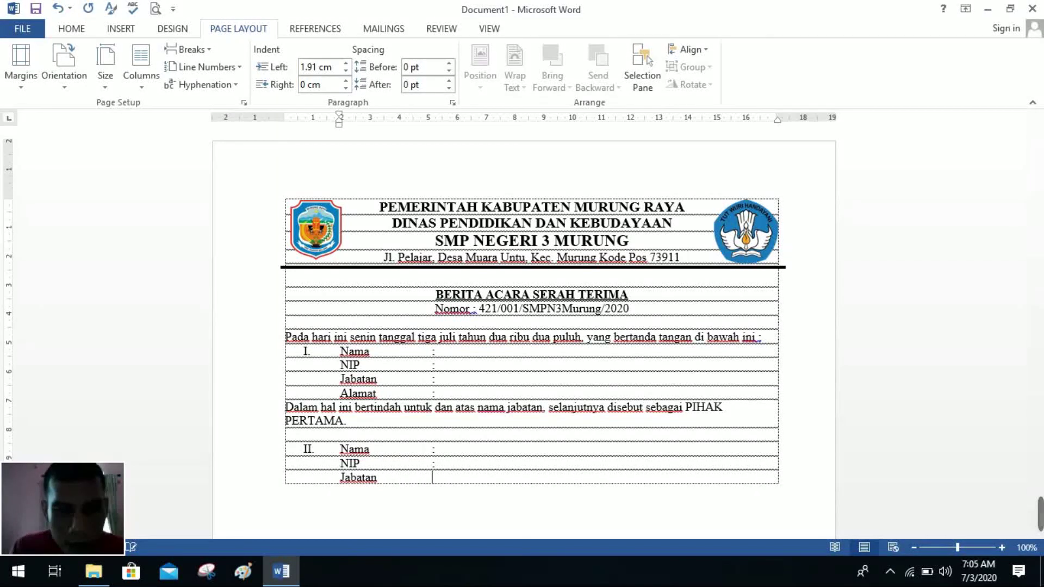
pyautogui.write(':')
# - Add the Alamat row with an aligned colon to item II., followed by two empty rows
pyautogui.press('Return')
pyautogui.write('Alamat\t')
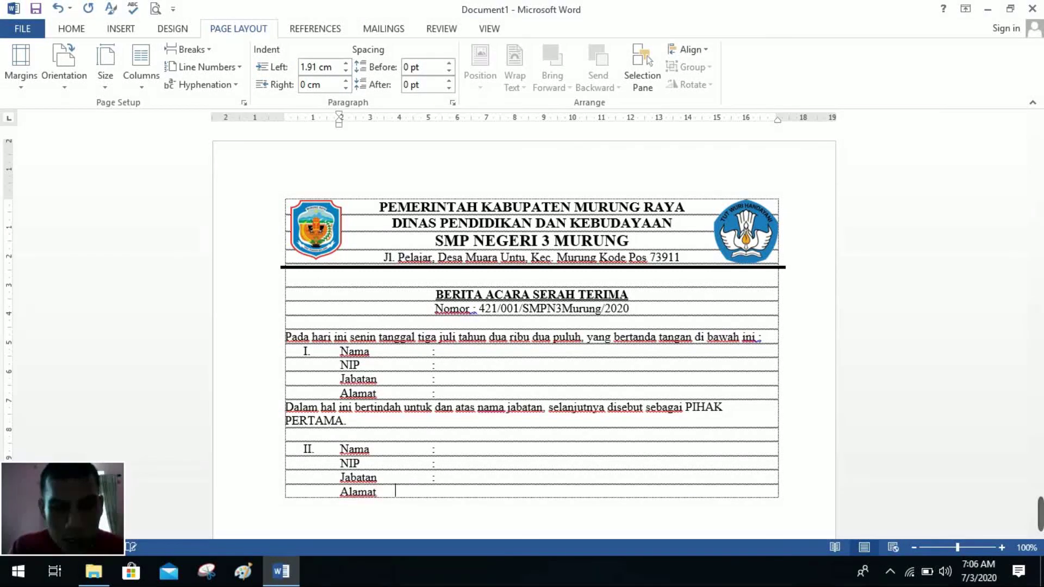
pyautogui.write(':')
pyautogui.press('Return')
pyautogui.press('Return')
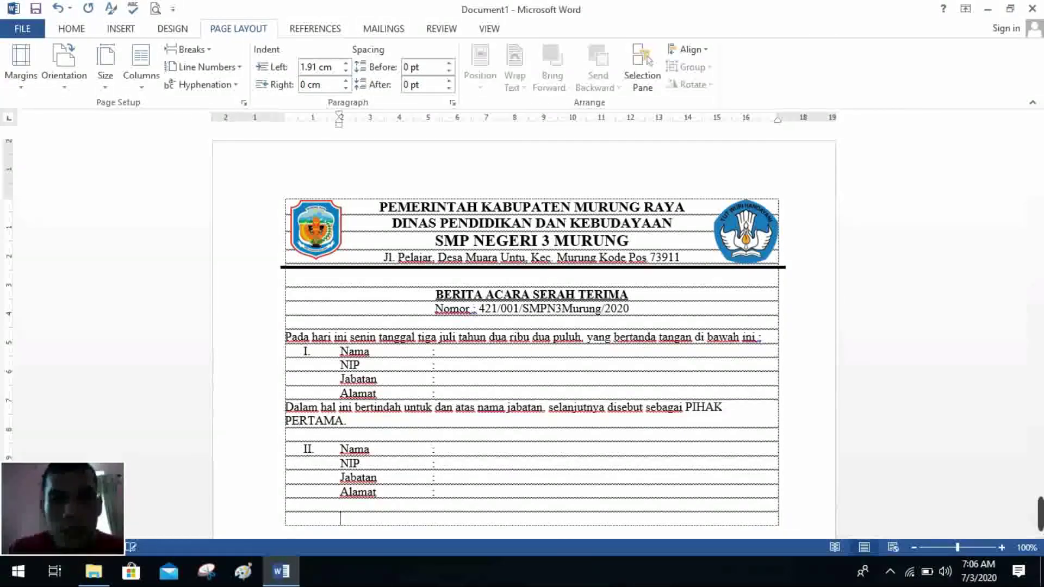
# - Shorten both ends of the thick line under the letterhead so that it matches the table's width
pyautogui.scroll(-3, 483, 380)
pyautogui.scroll(1, 422, 450)
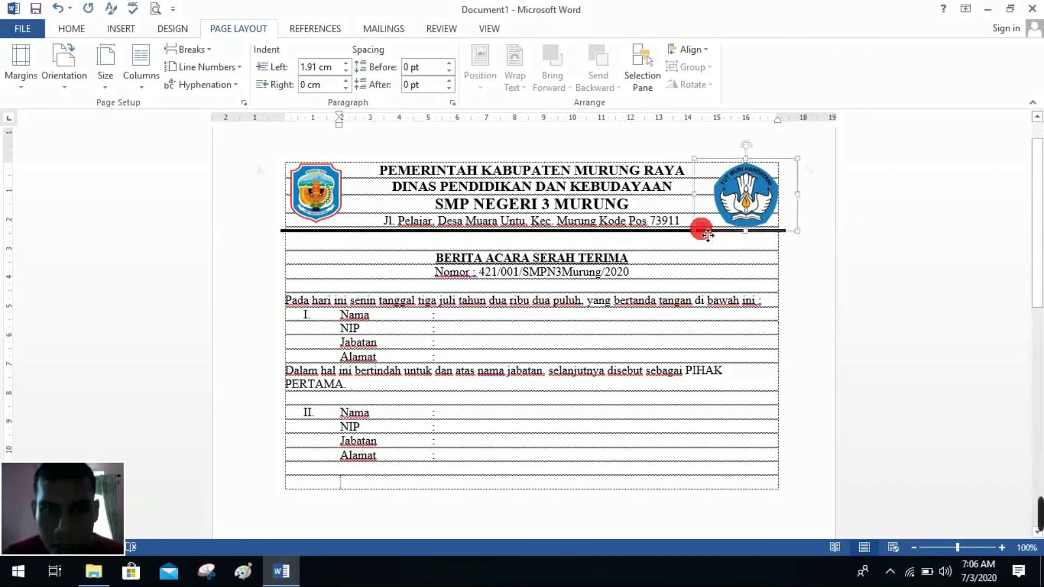
pyautogui.click(705, 233)
pyautogui.click(660, 230)
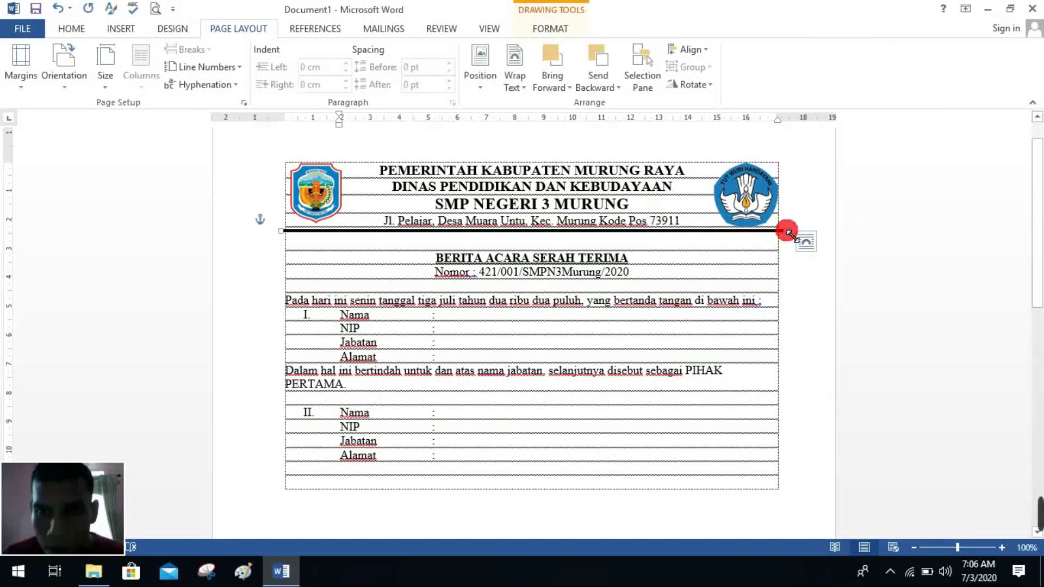
pyautogui.moveTo(787, 230); pyautogui.dragTo(781, 231)
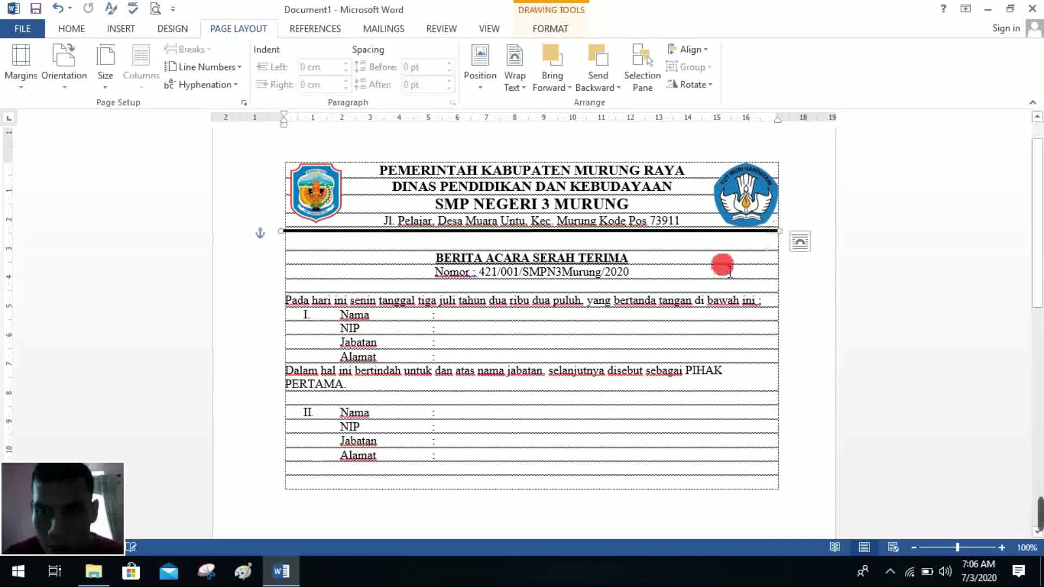
pyautogui.moveTo(285, 225); pyautogui.dragTo(297, 243)
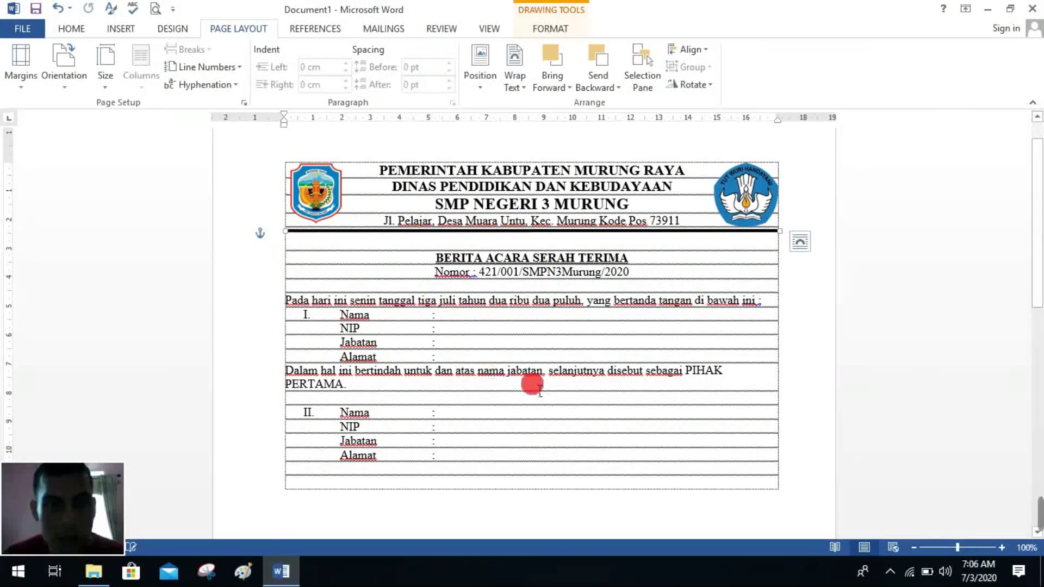
pyautogui.click(578, 423)
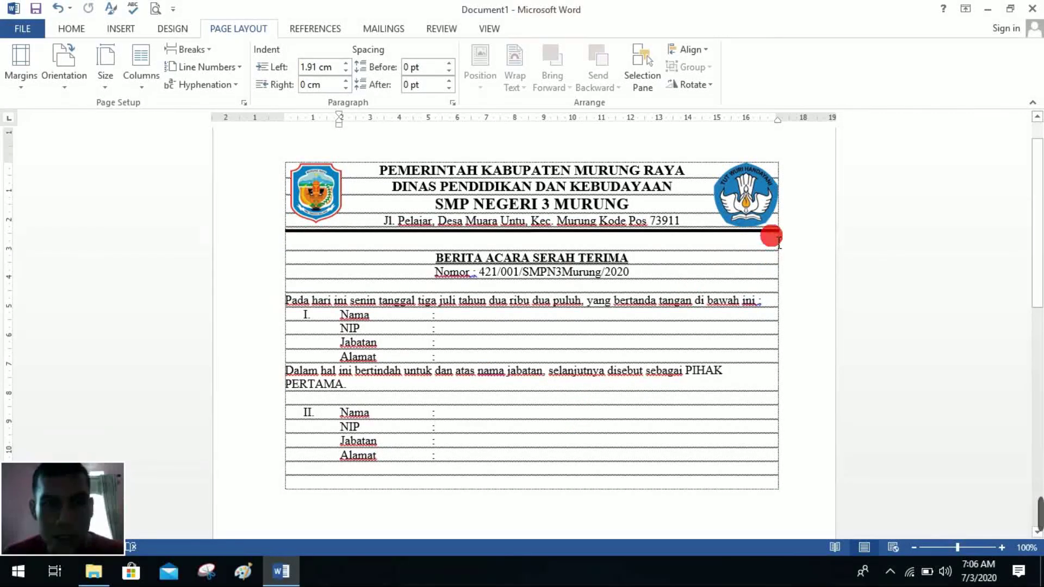